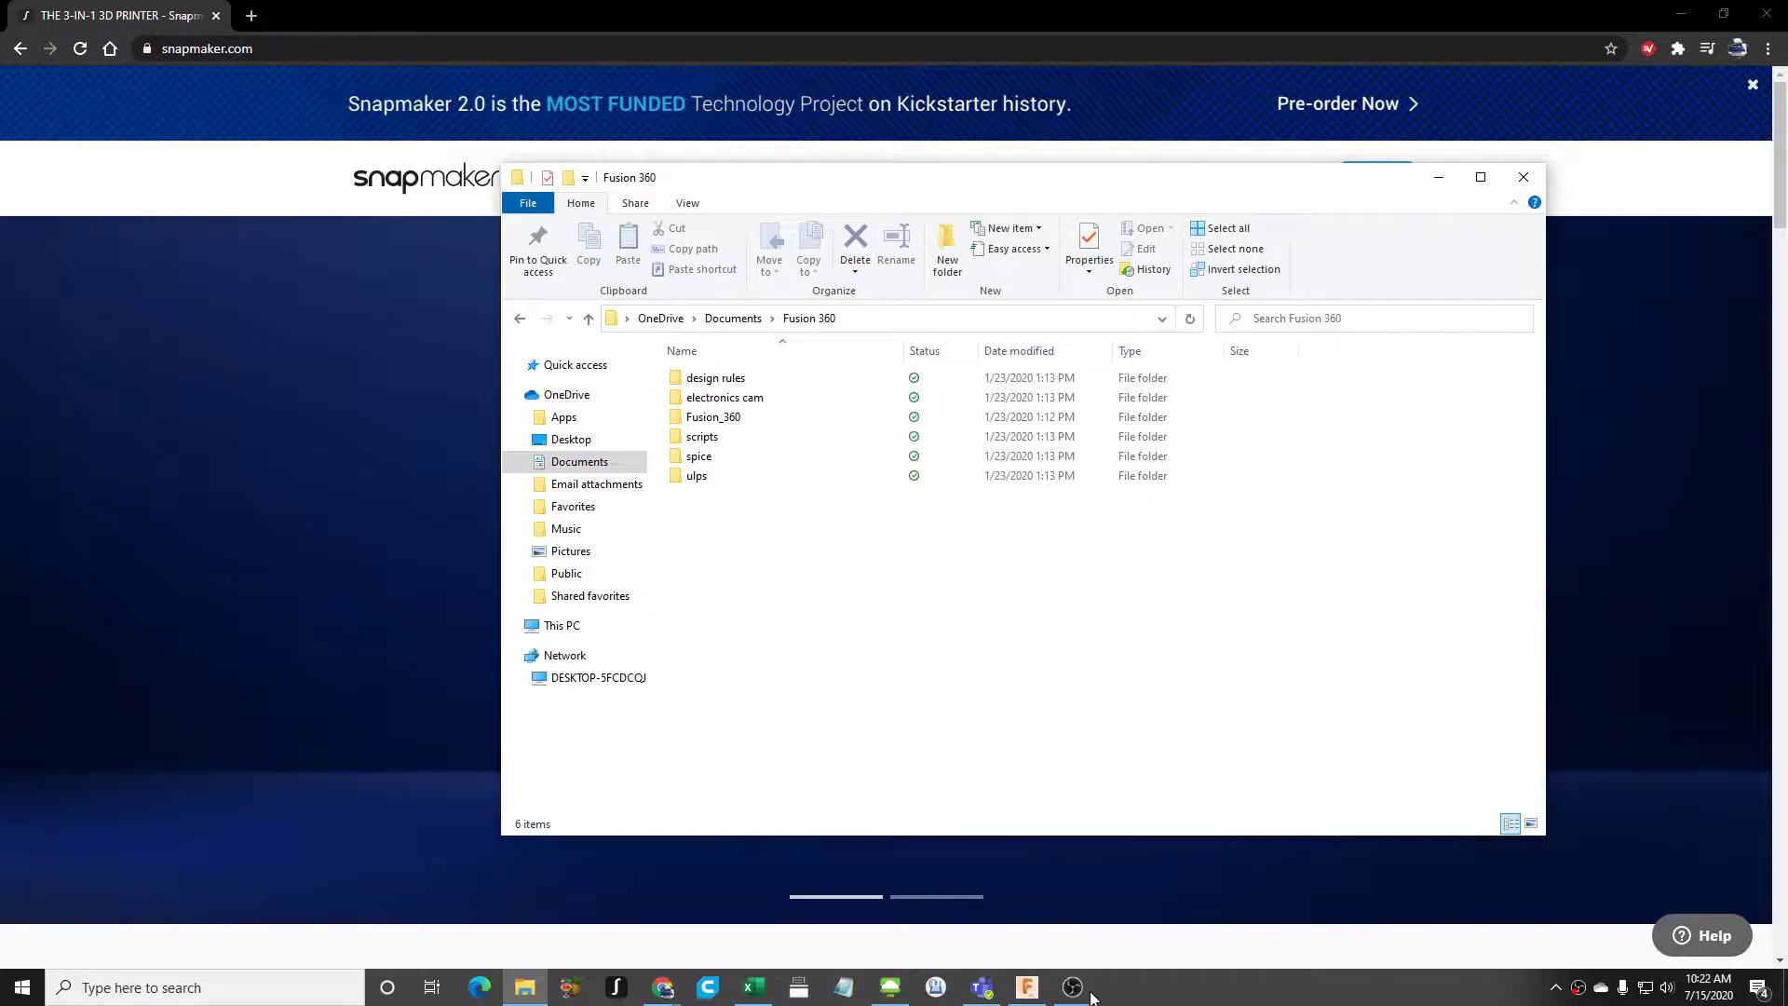
- Switch to Fusion 360 and insert the Landscape.stl mesh into a new design, using millimetres as the unit type
click(1026, 986)
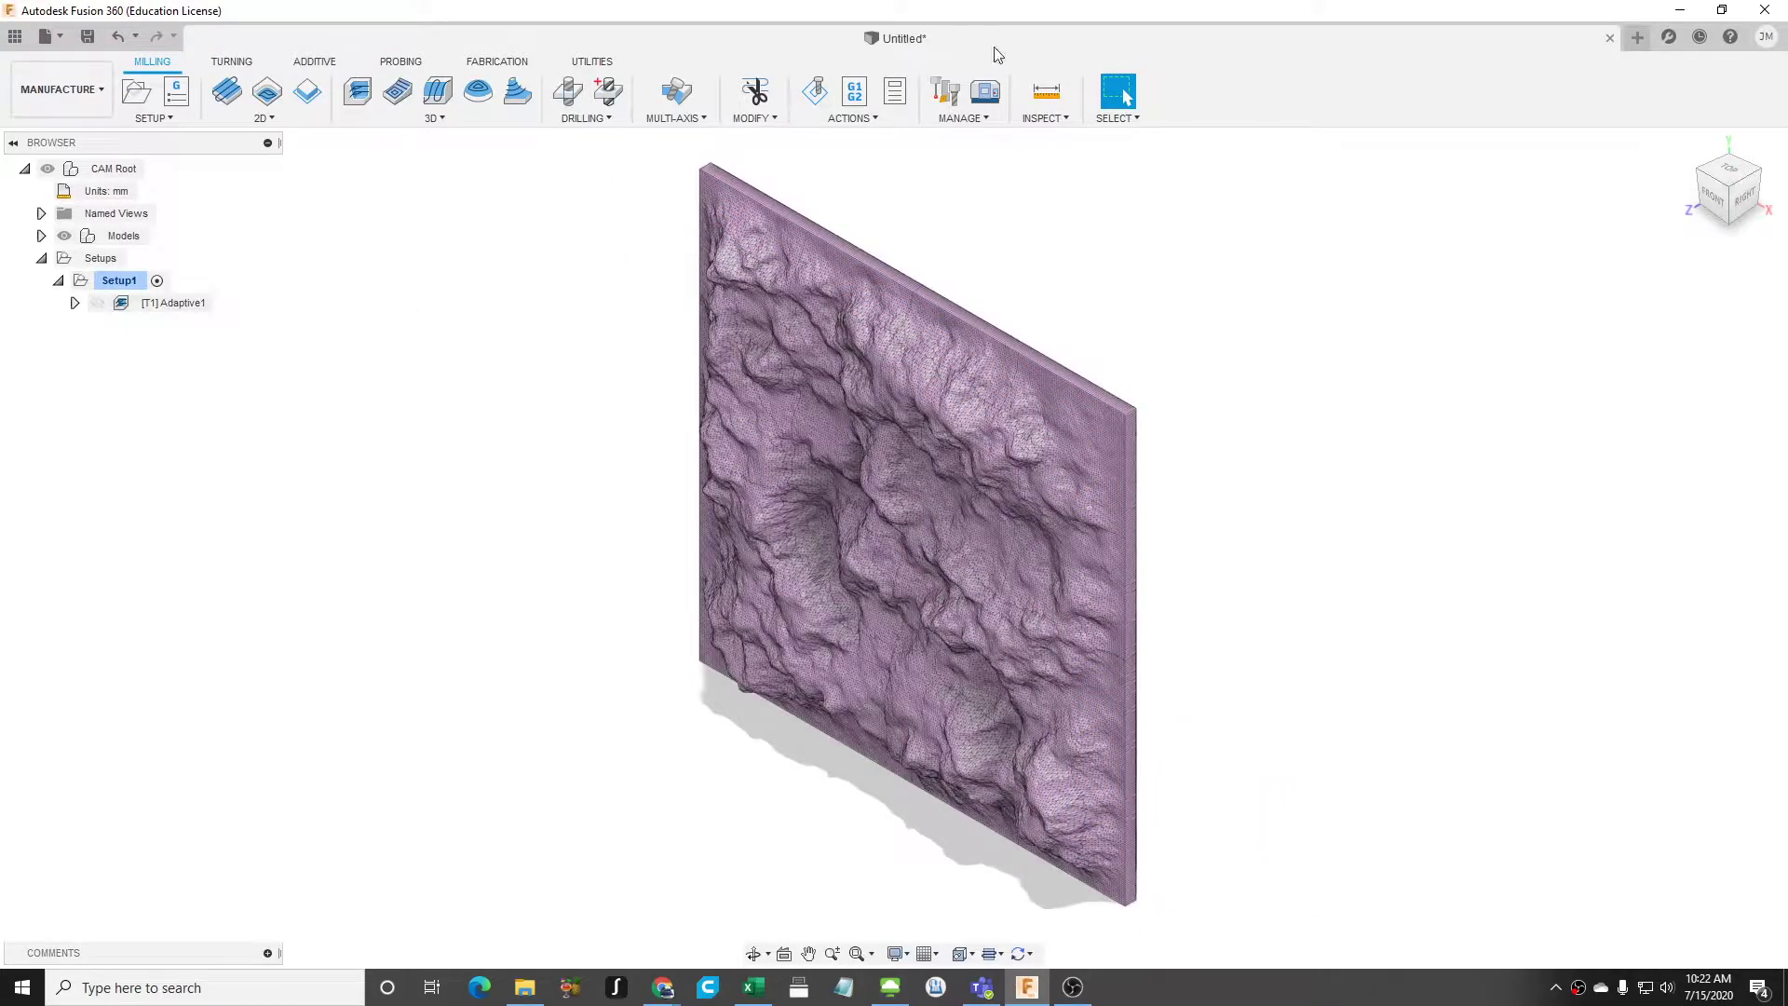
click(1637, 37)
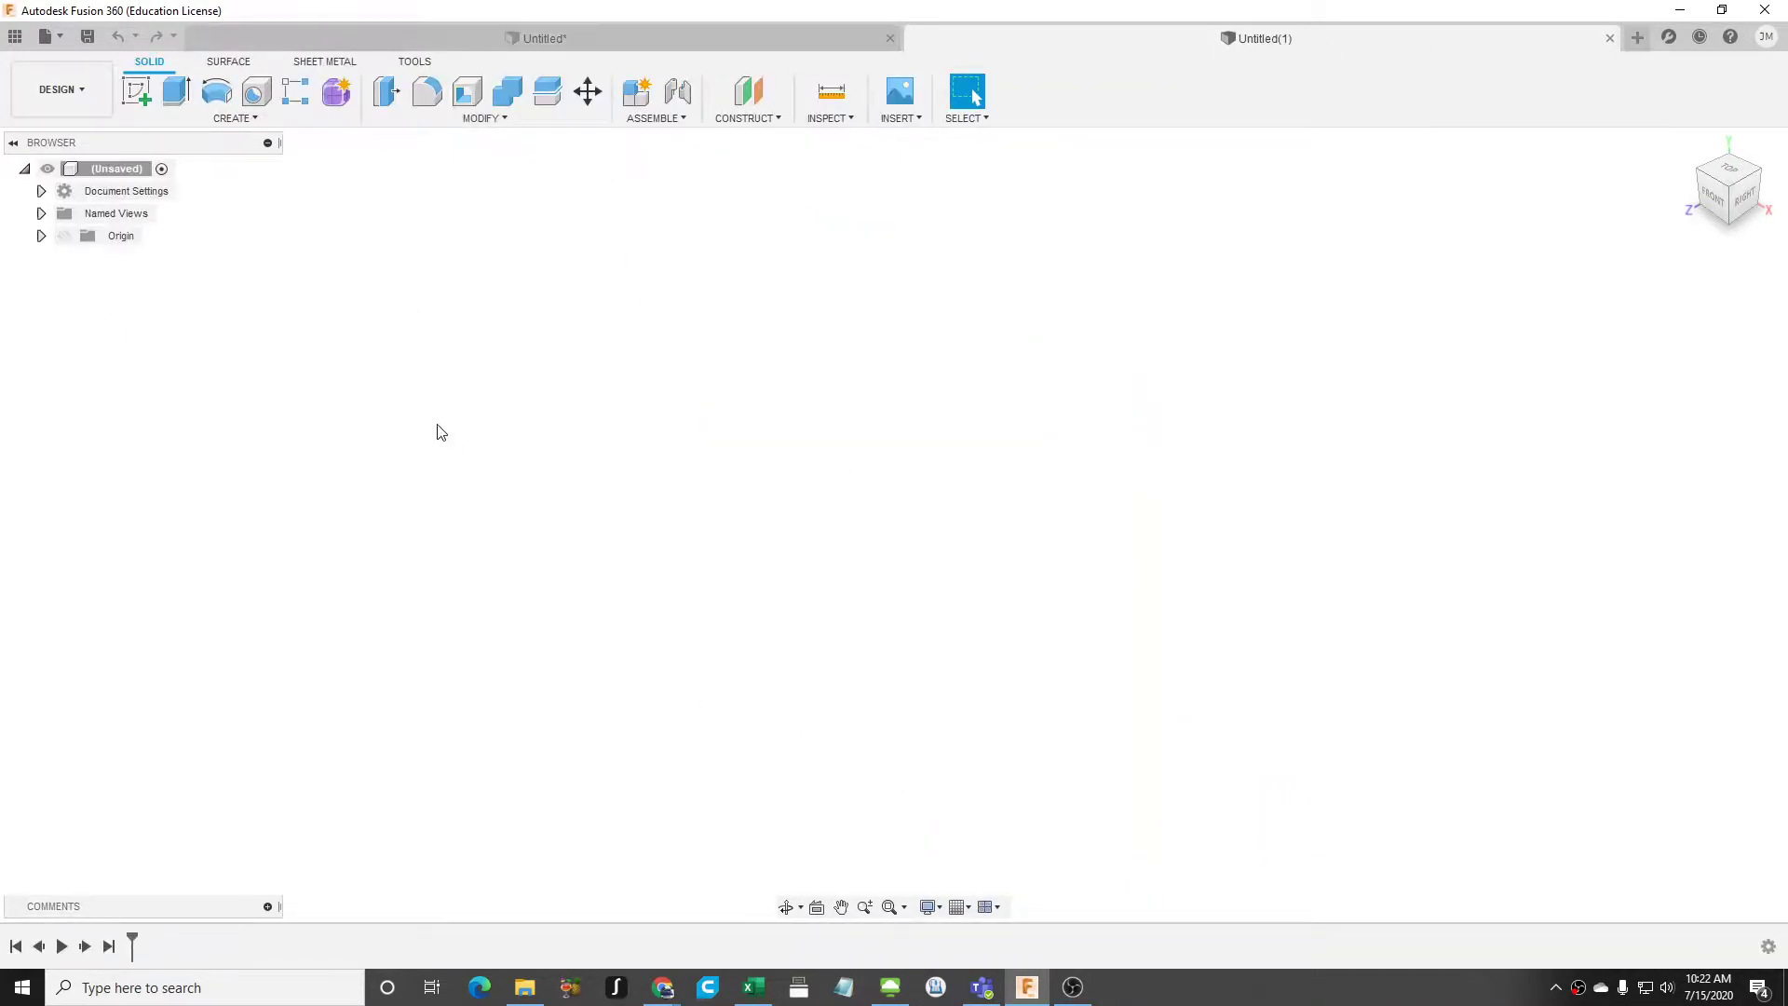
click(920, 119)
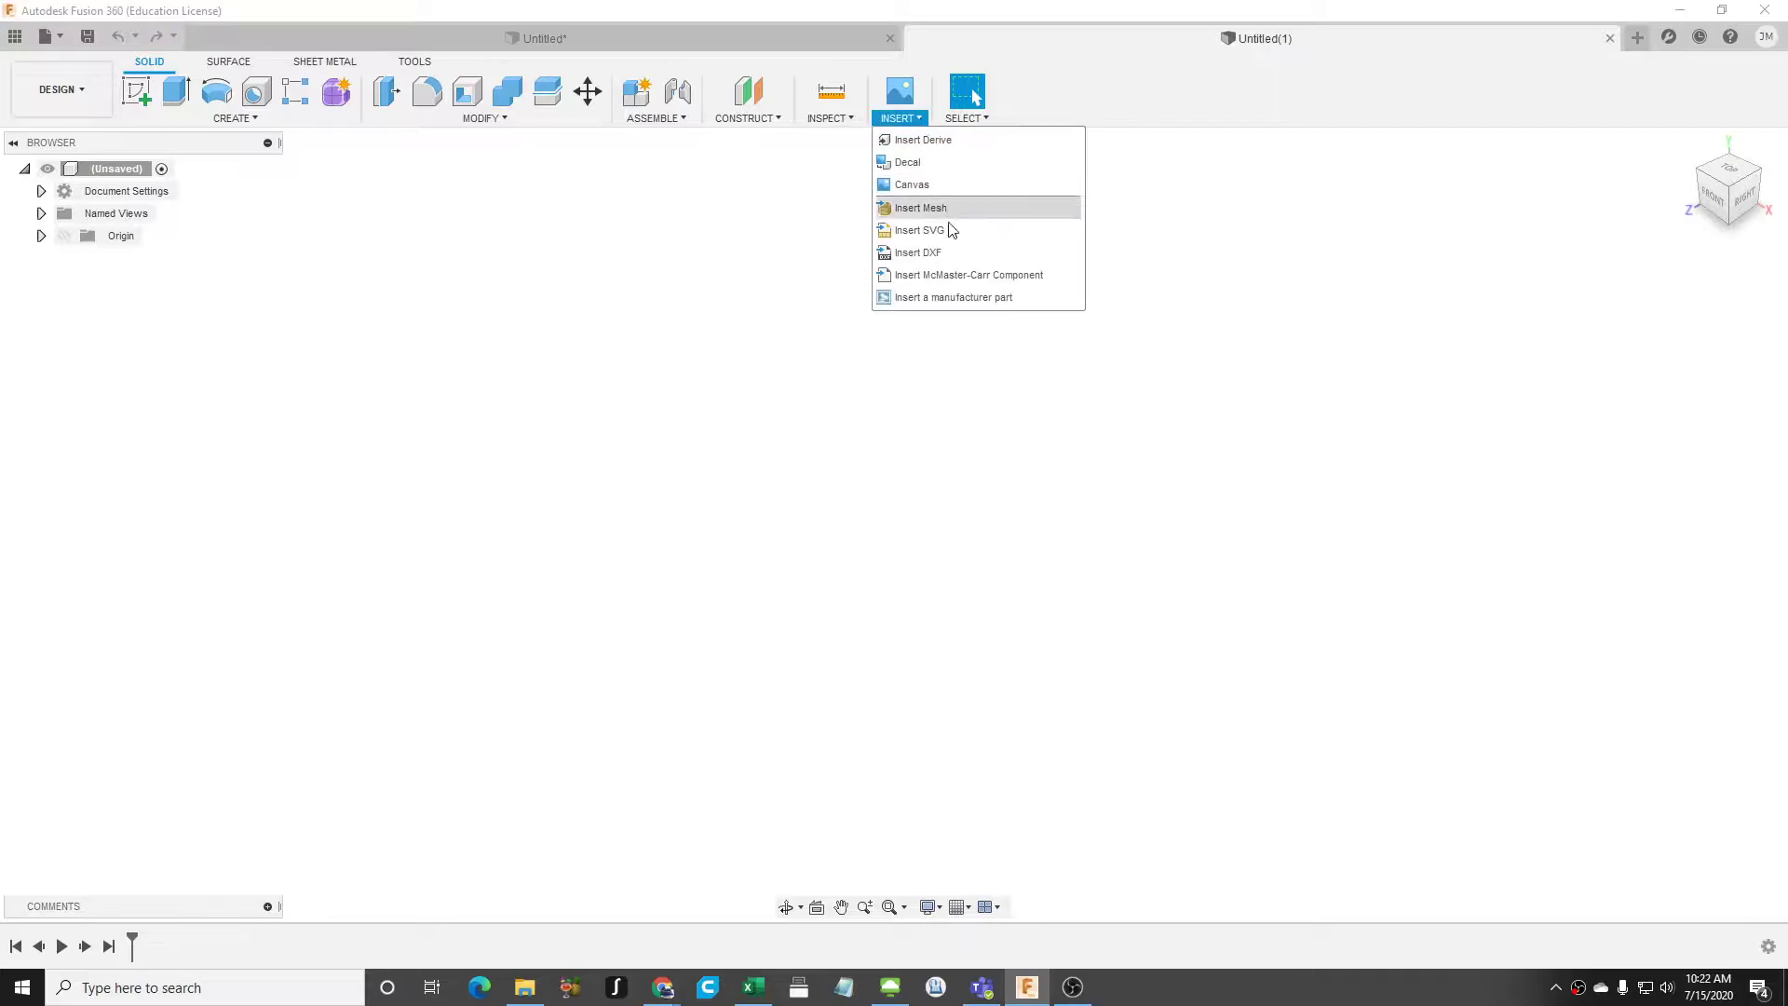
click(950, 215)
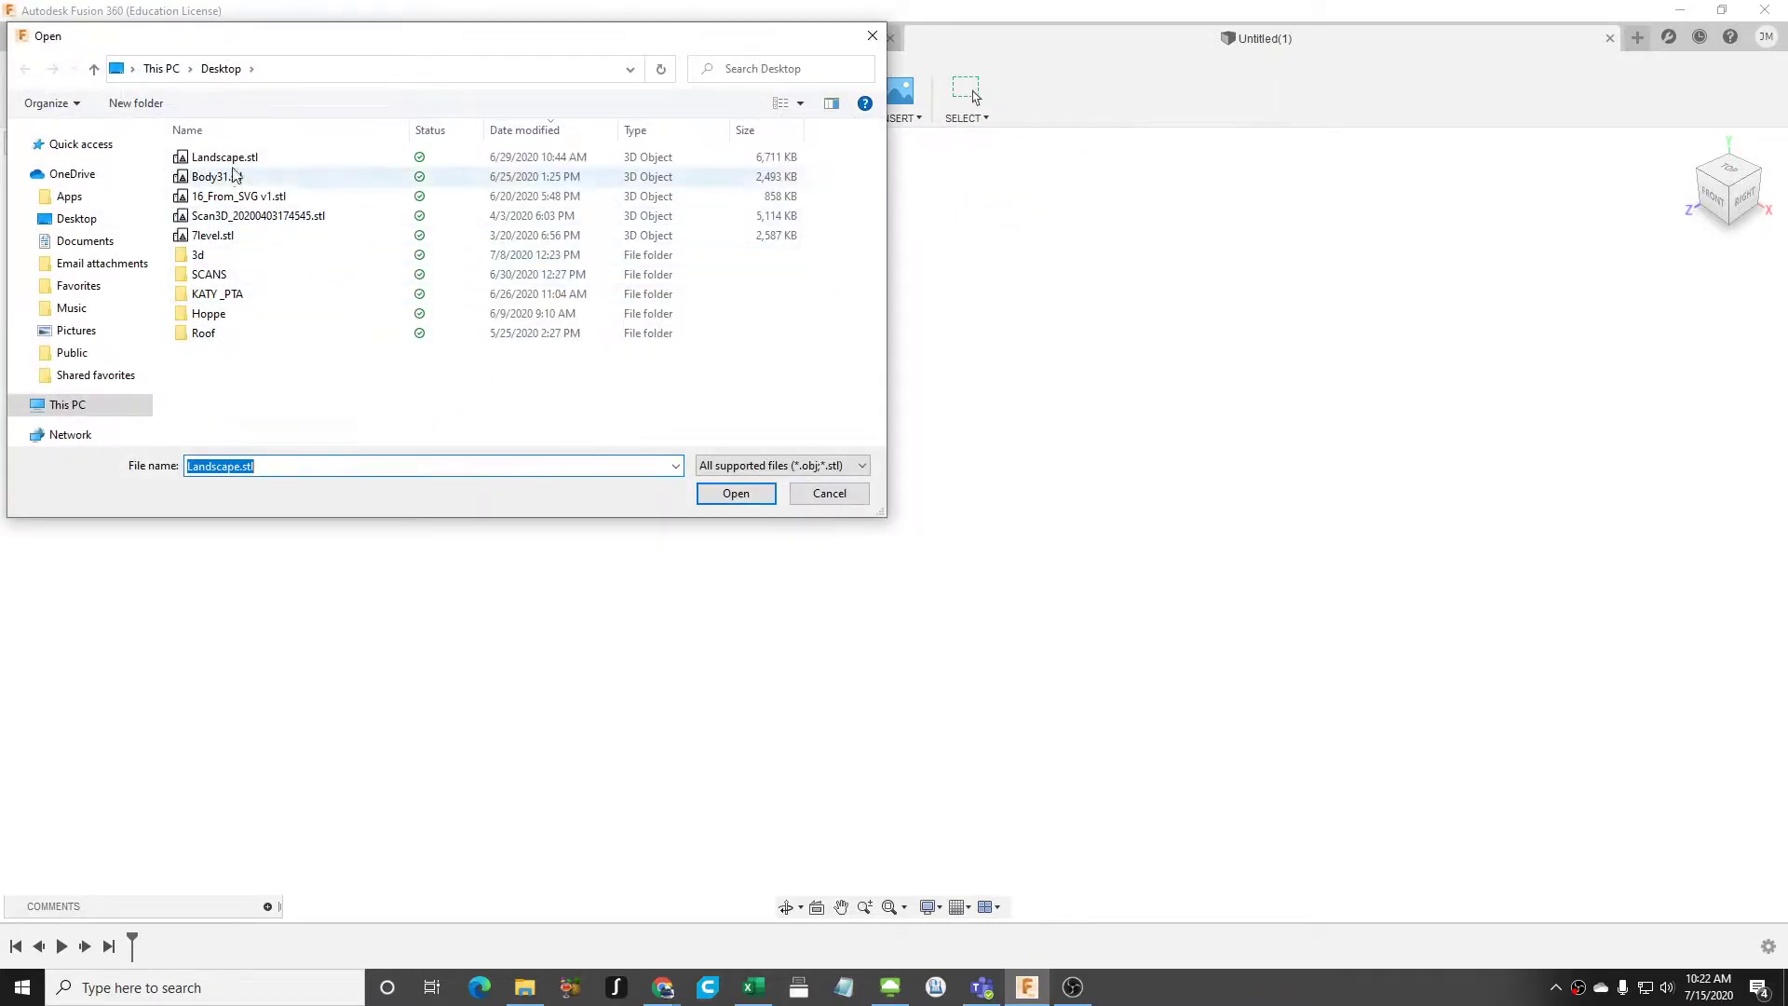
click(216, 131)
click(227, 163)
click(244, 315)
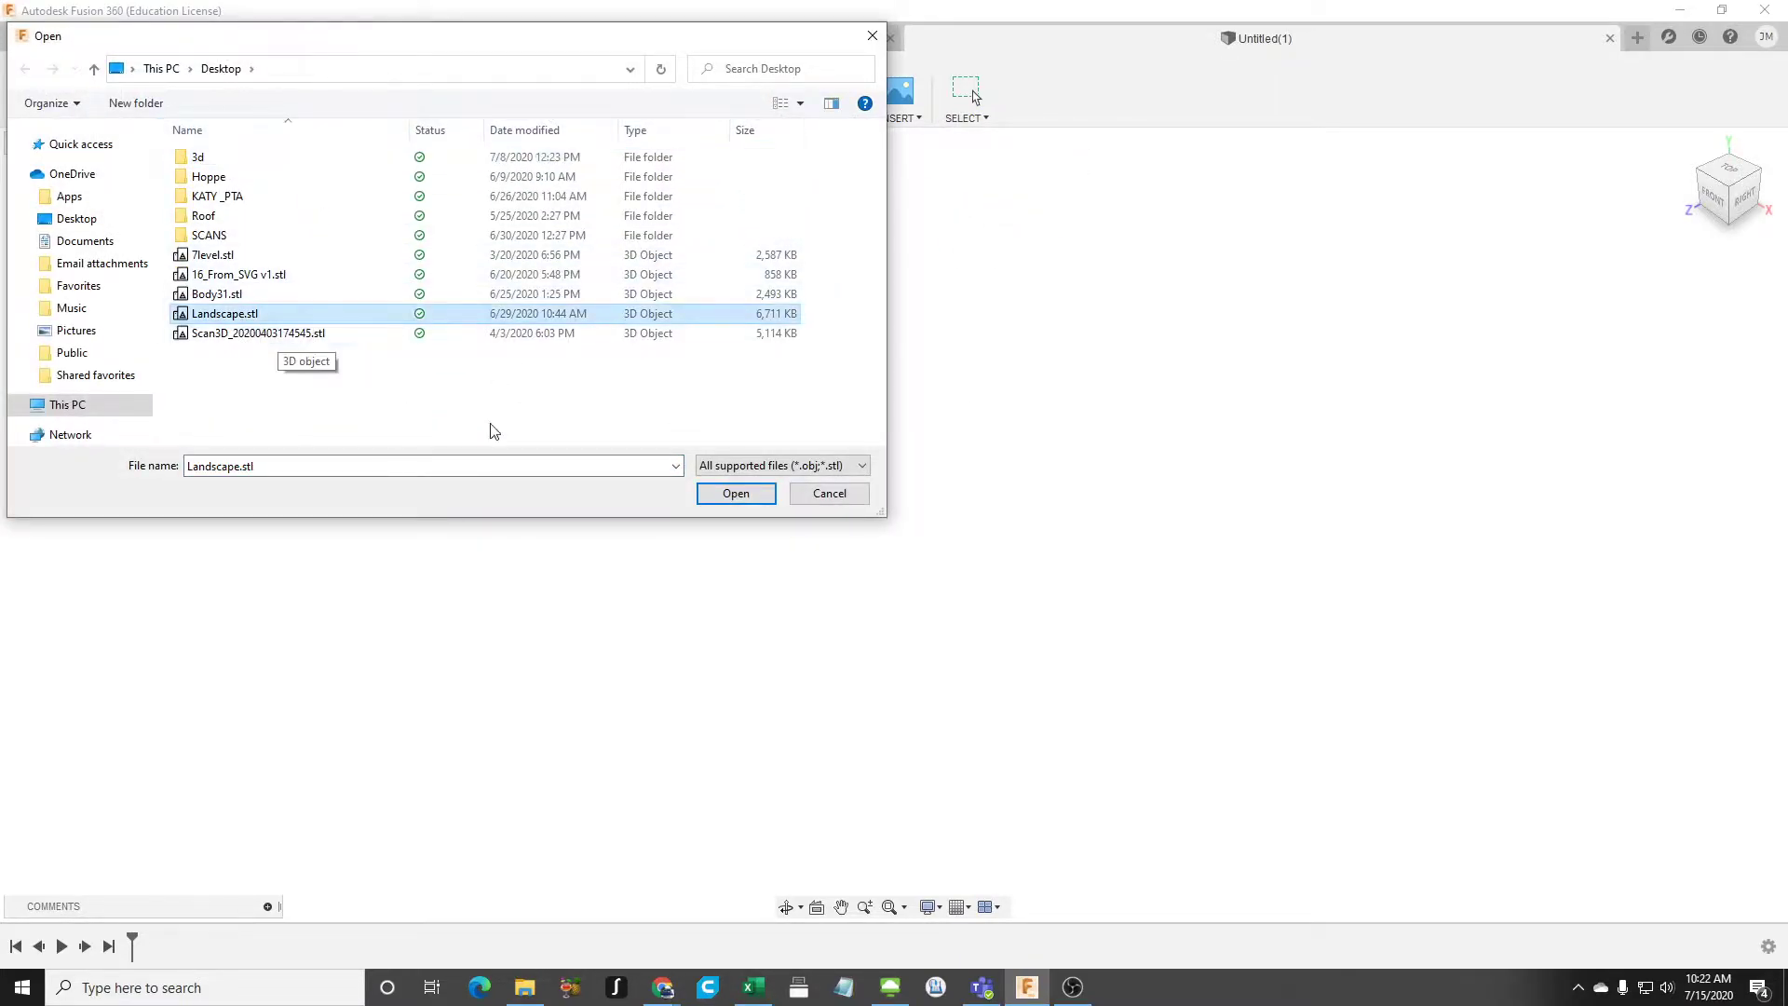
click(738, 494)
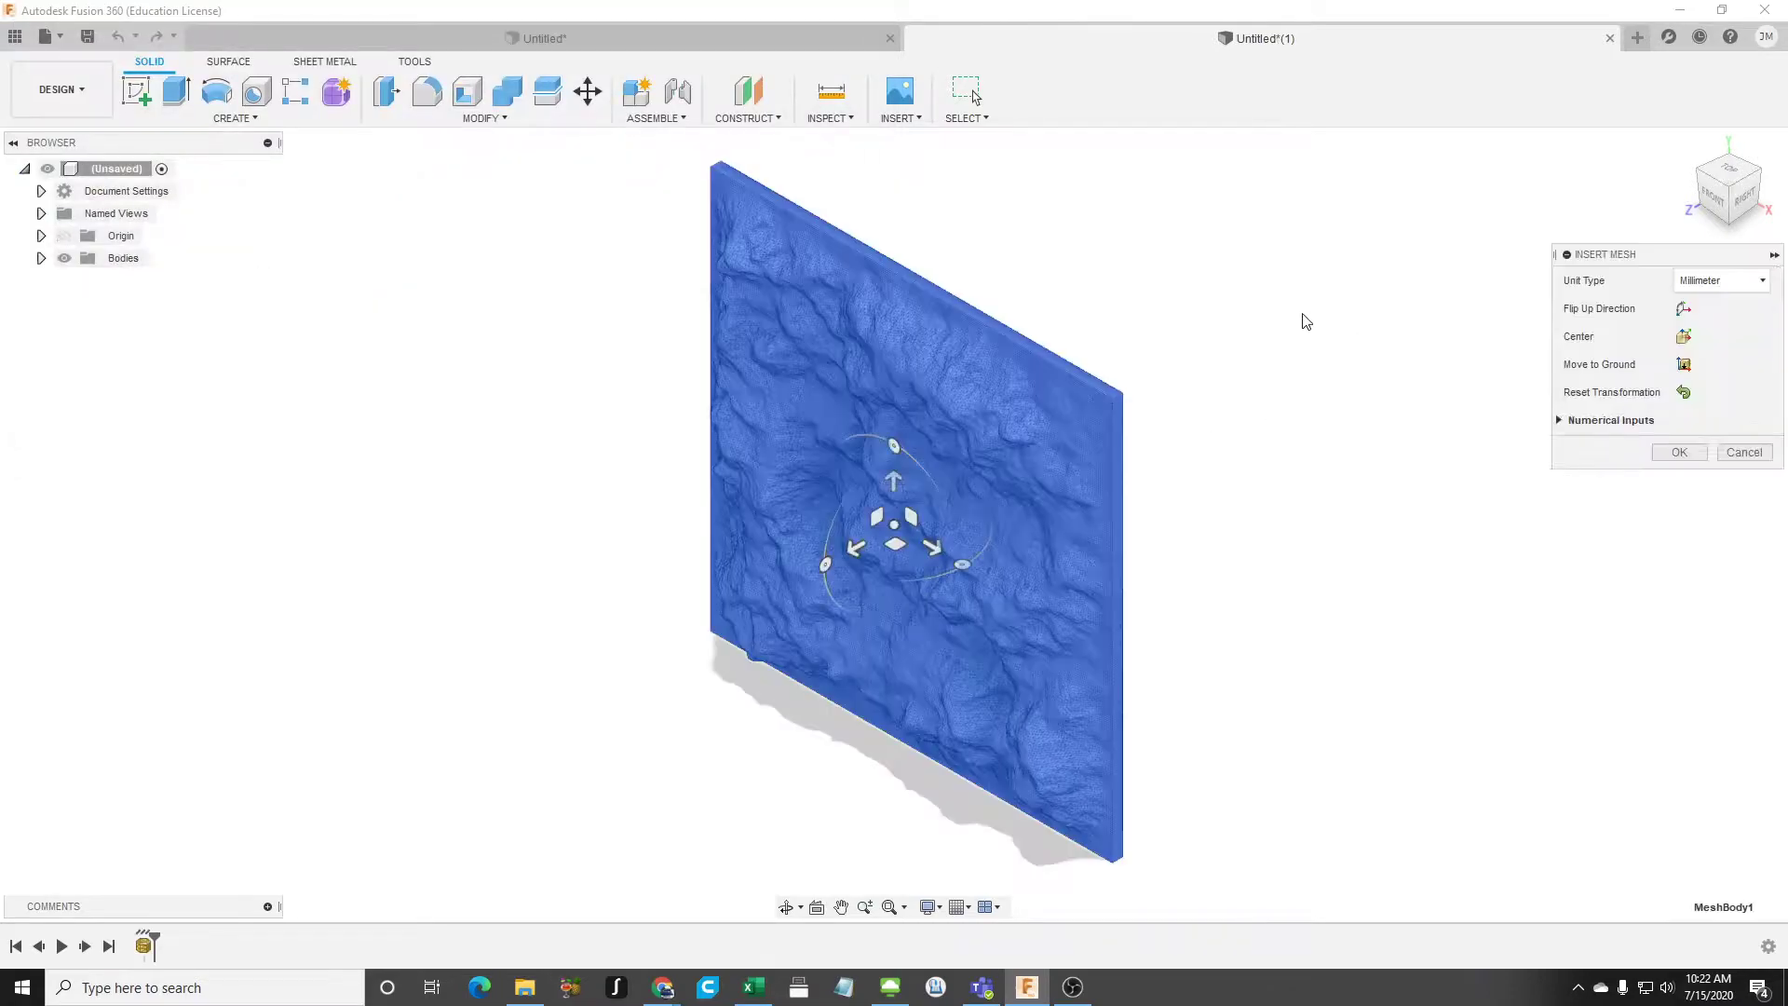
click(1677, 453)
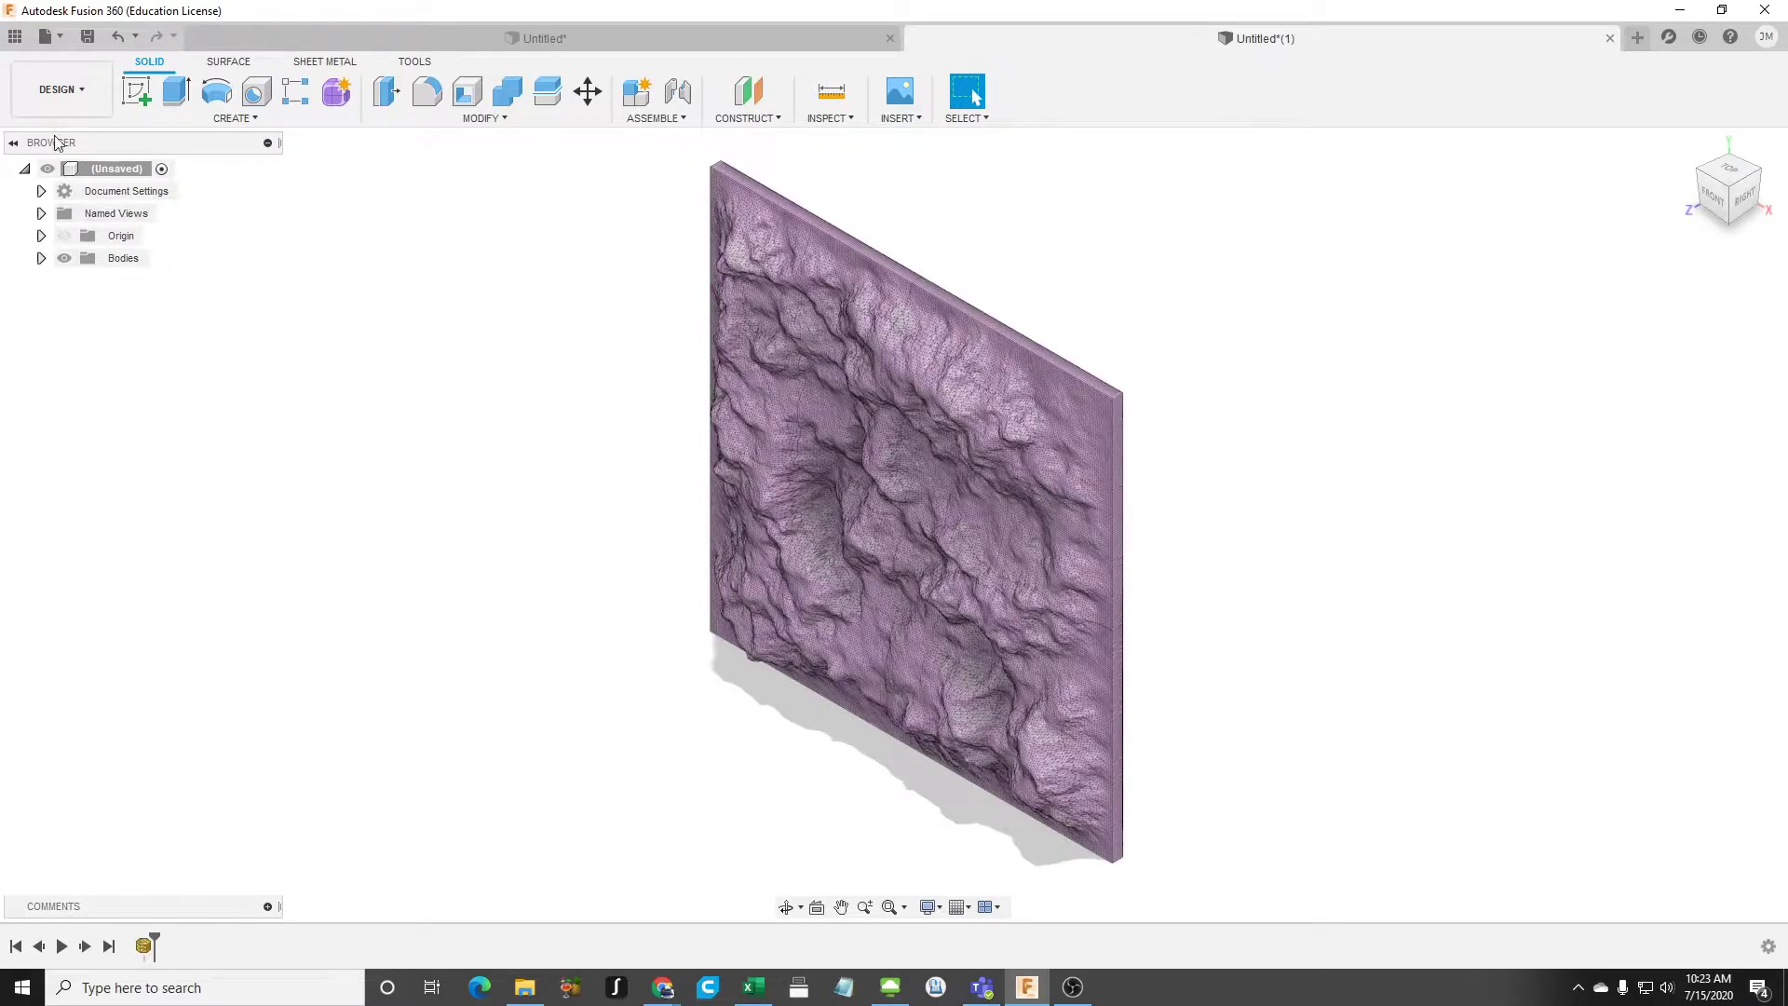
- In the Manufacture workspace, create a 3D Adaptive Clearing toolpath using the 3 mm L25mm flat end mill (Bit from Amazon)
click(58, 89)
click(52, 265)
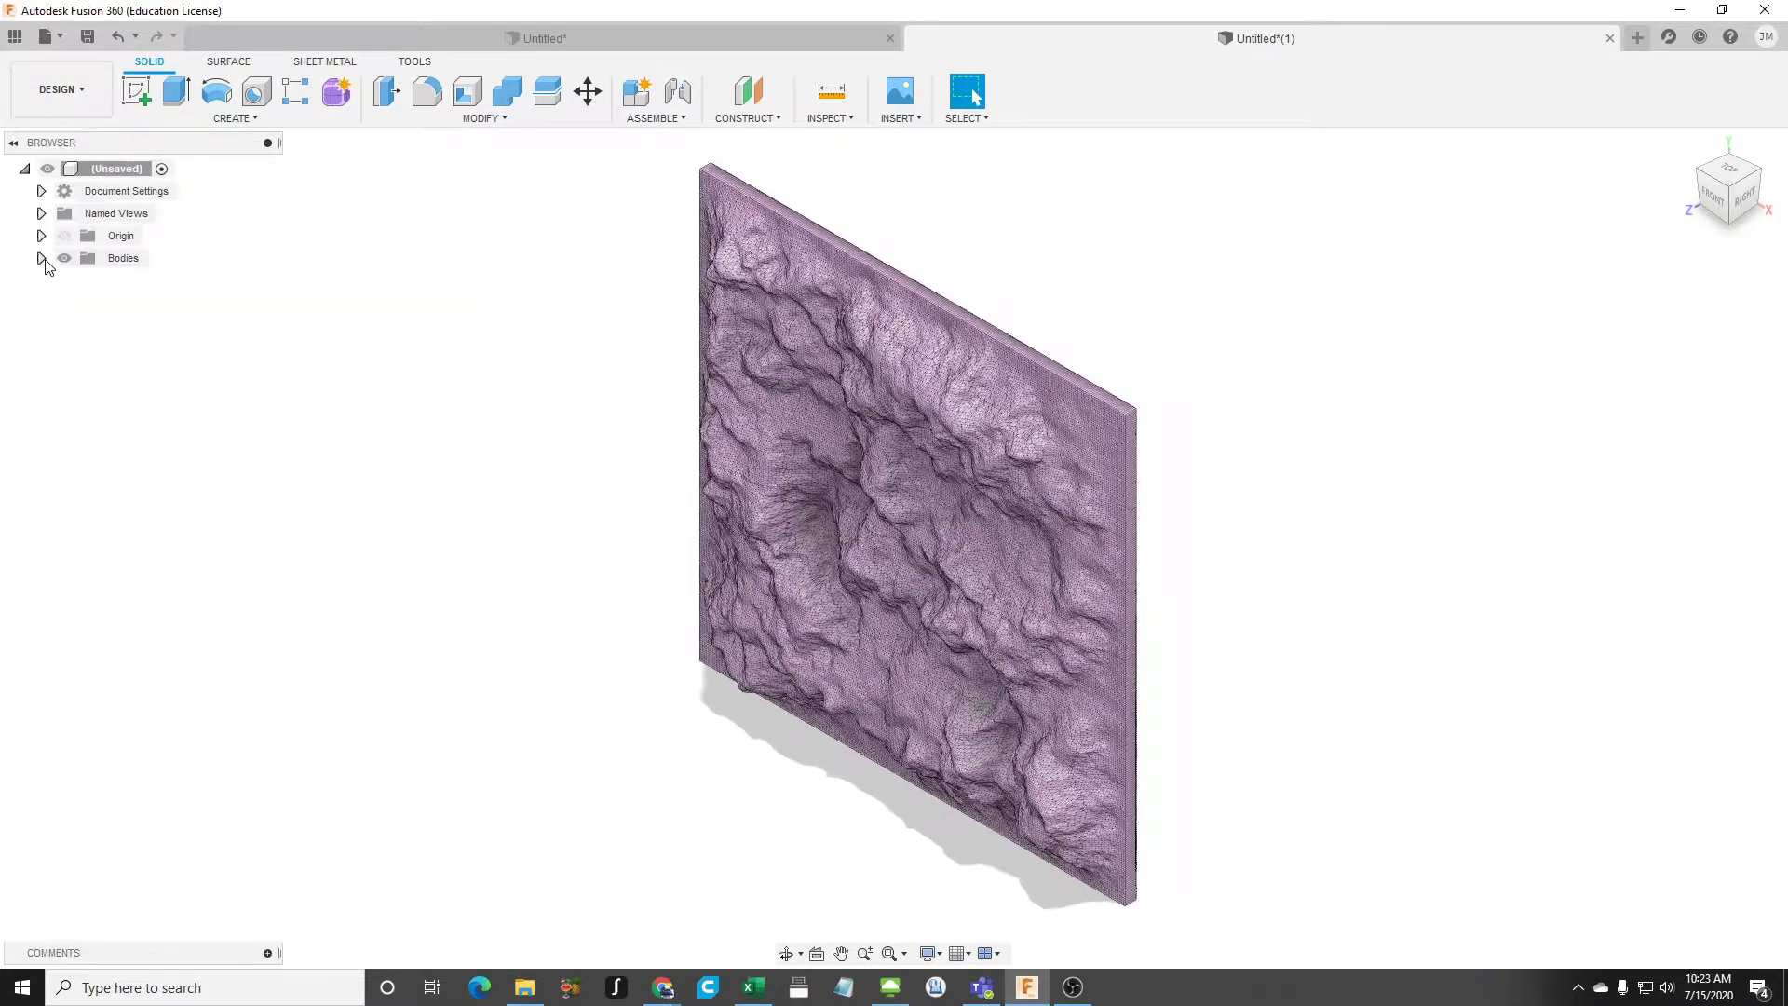
click(866, 123)
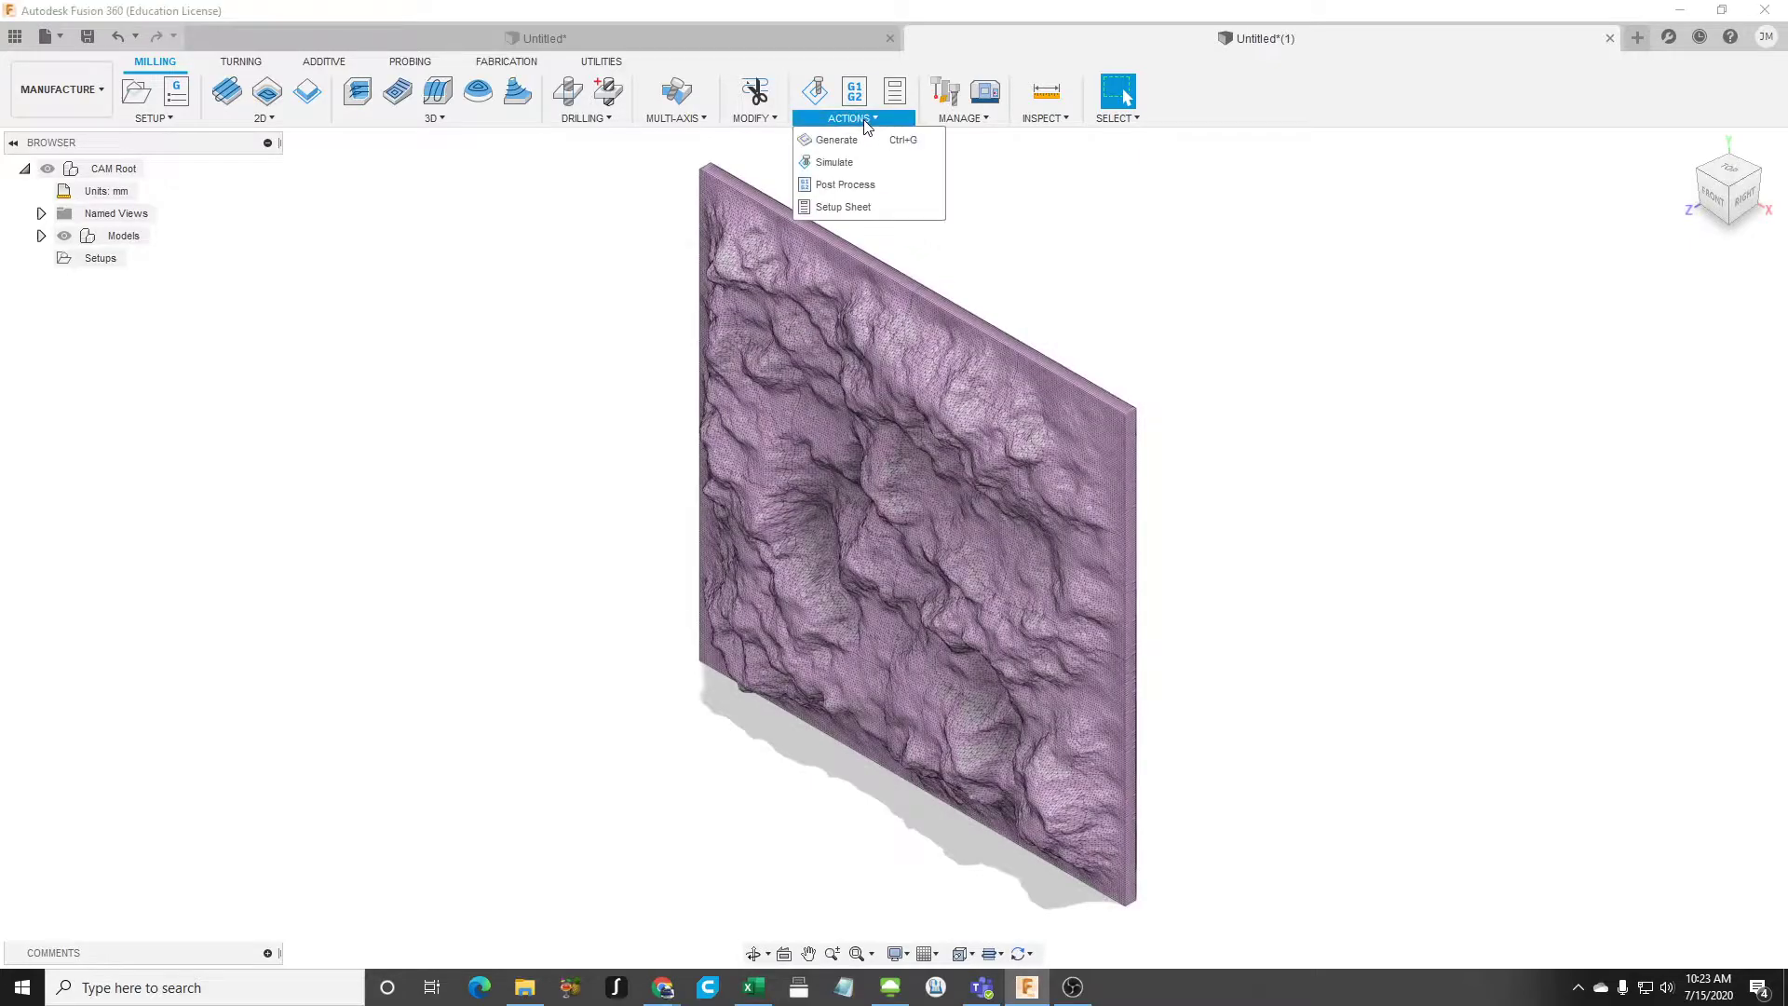
click(430, 118)
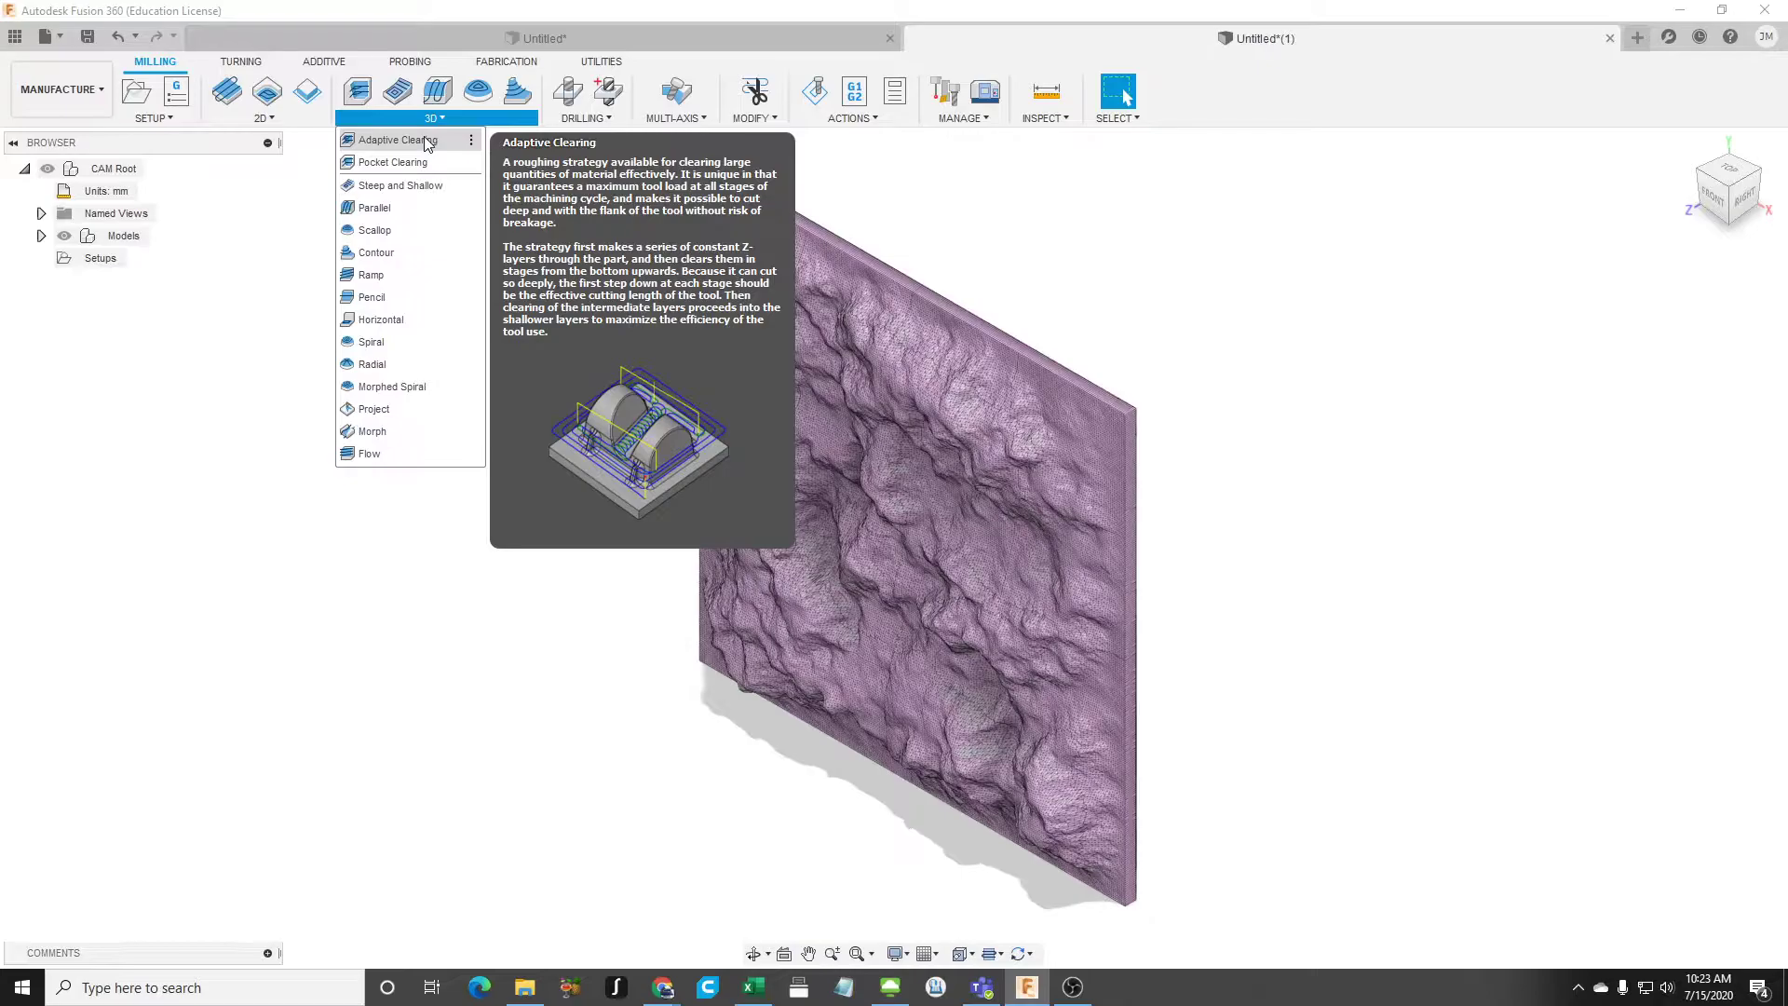
click(427, 142)
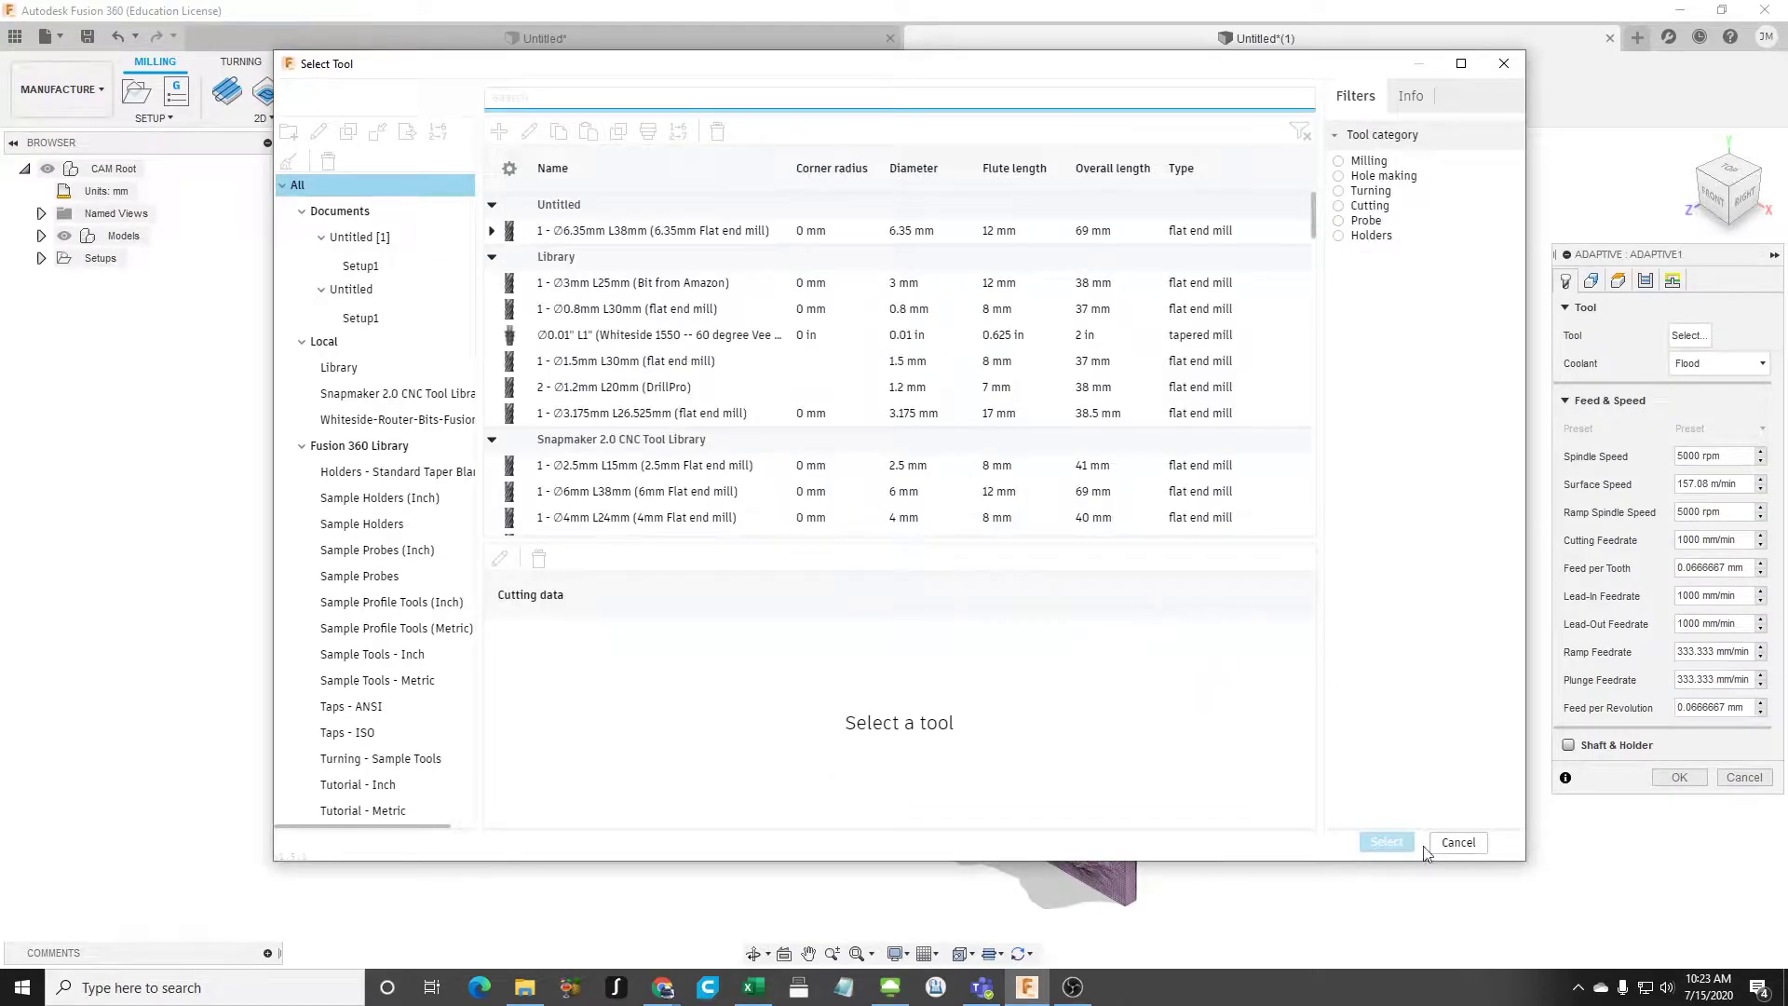
click(605, 283)
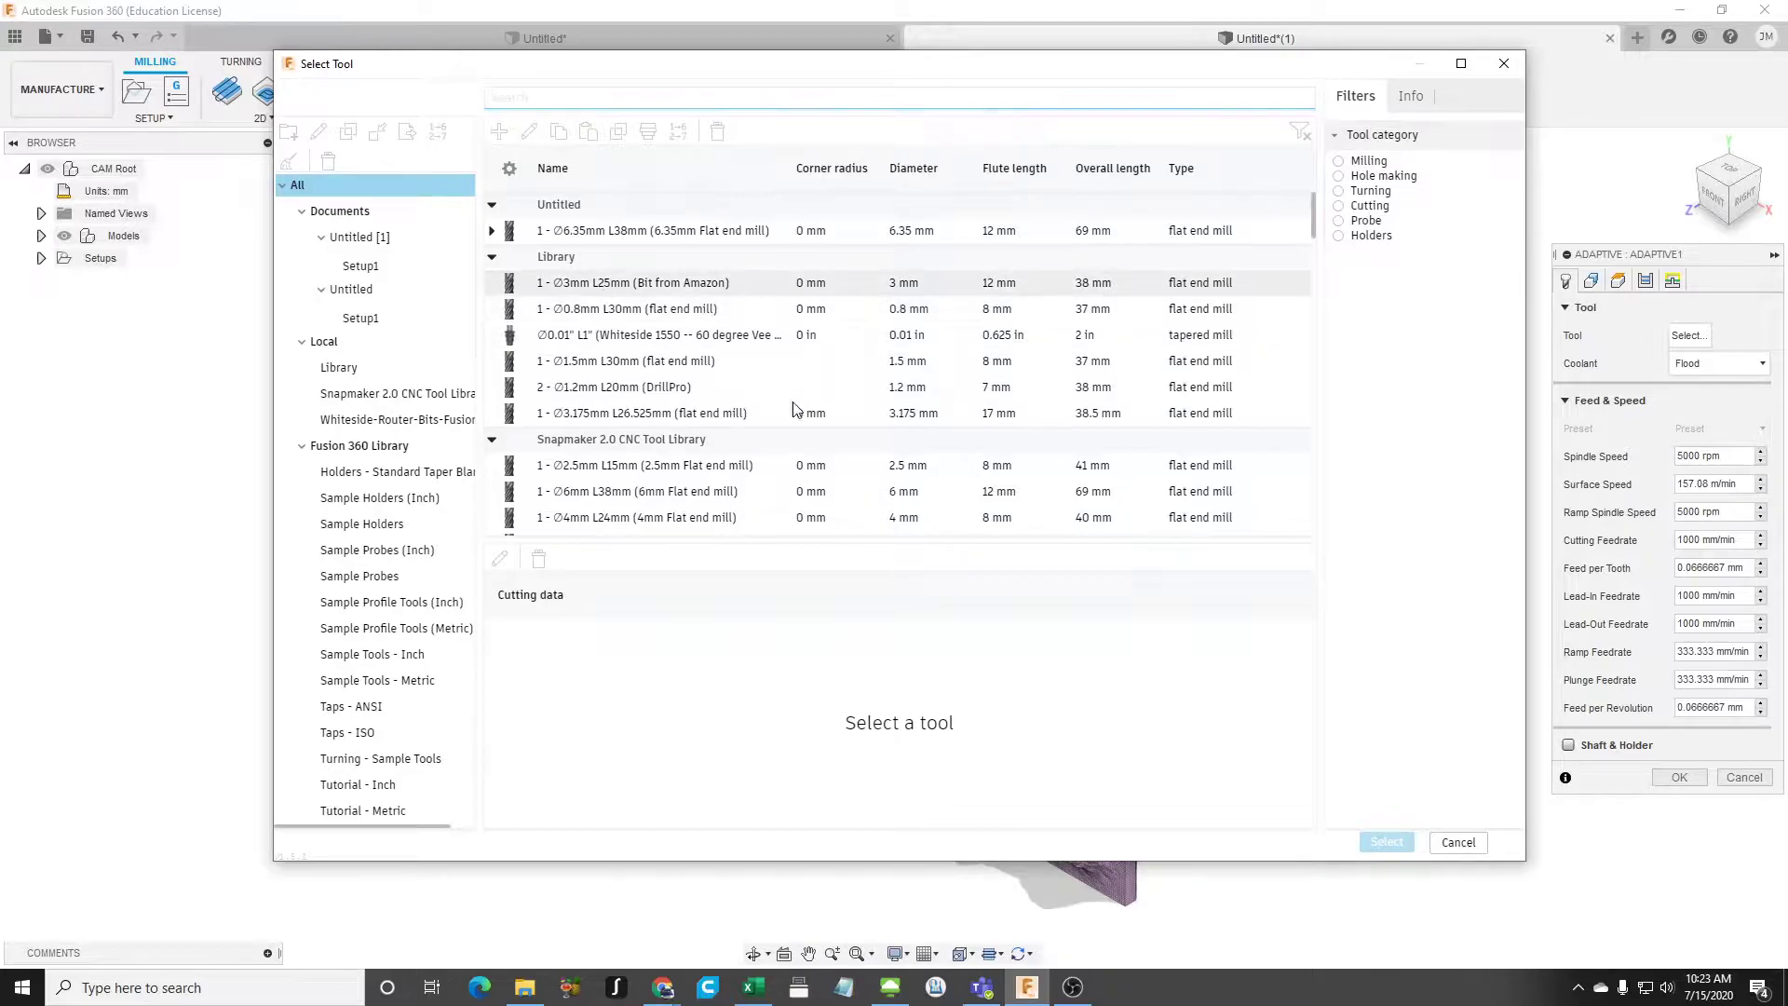
click(1397, 843)
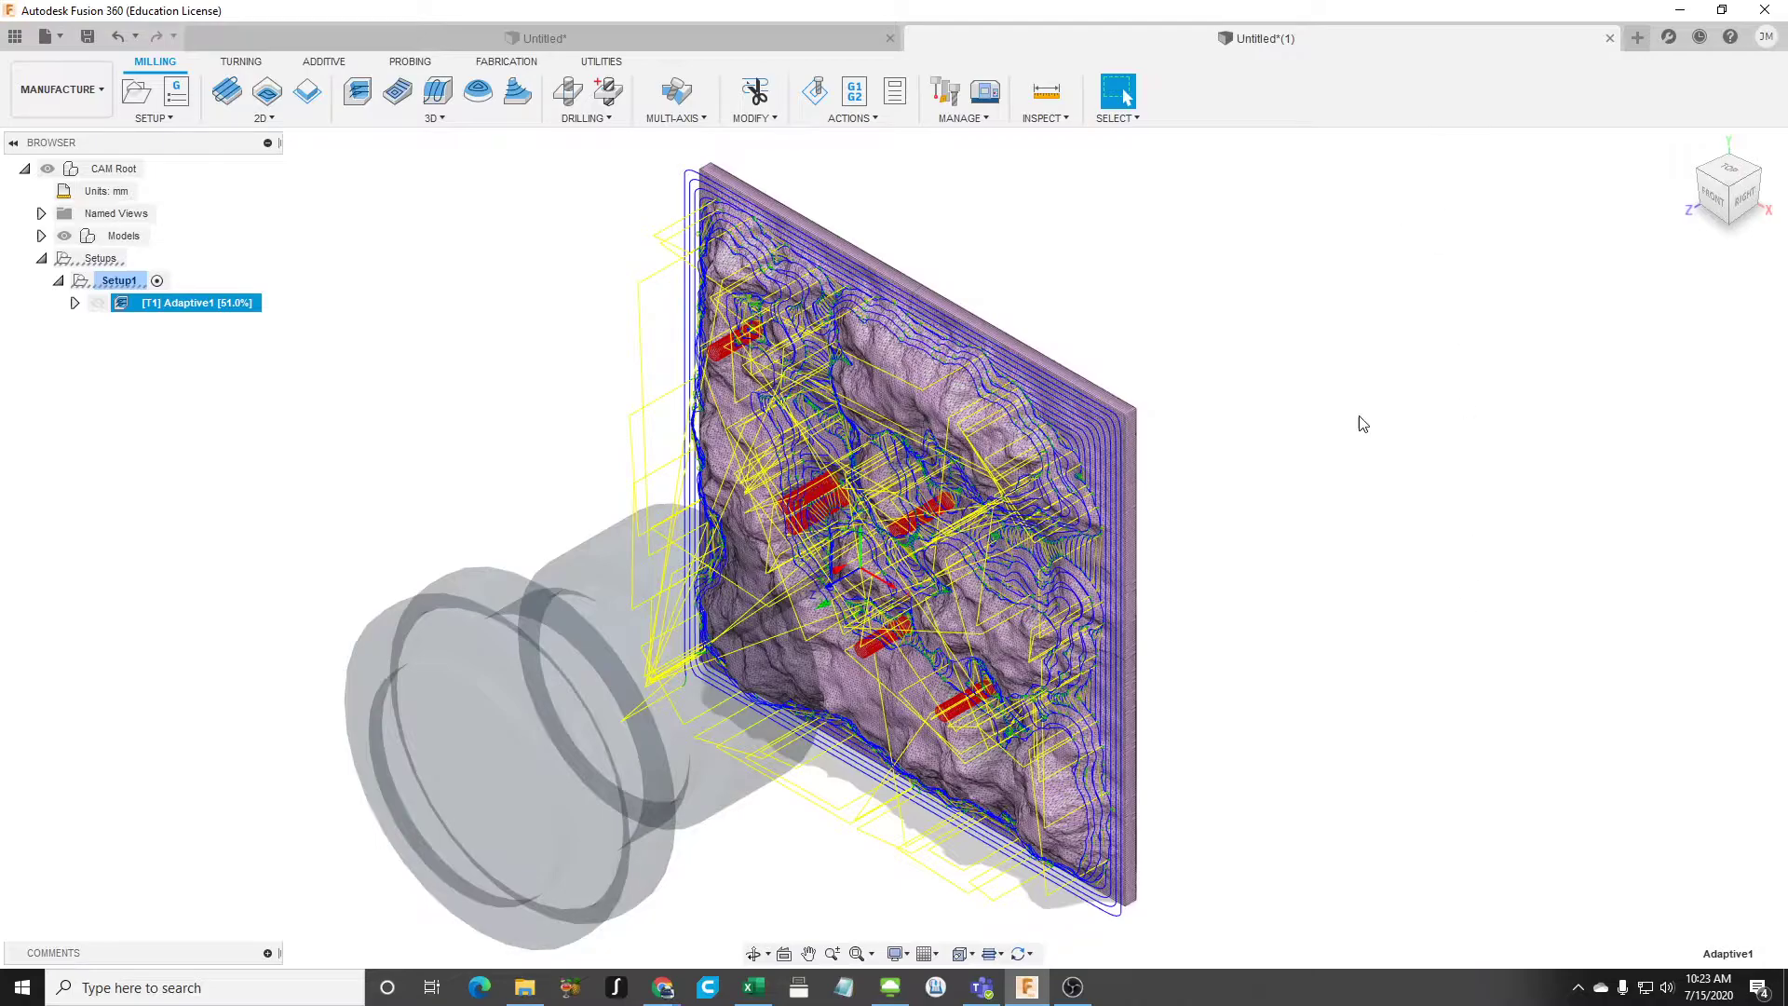
- Switch to the Snapmaker website in Chrome and open the support downloads page for Snapmaker 2.0
mouse_move(666, 989)
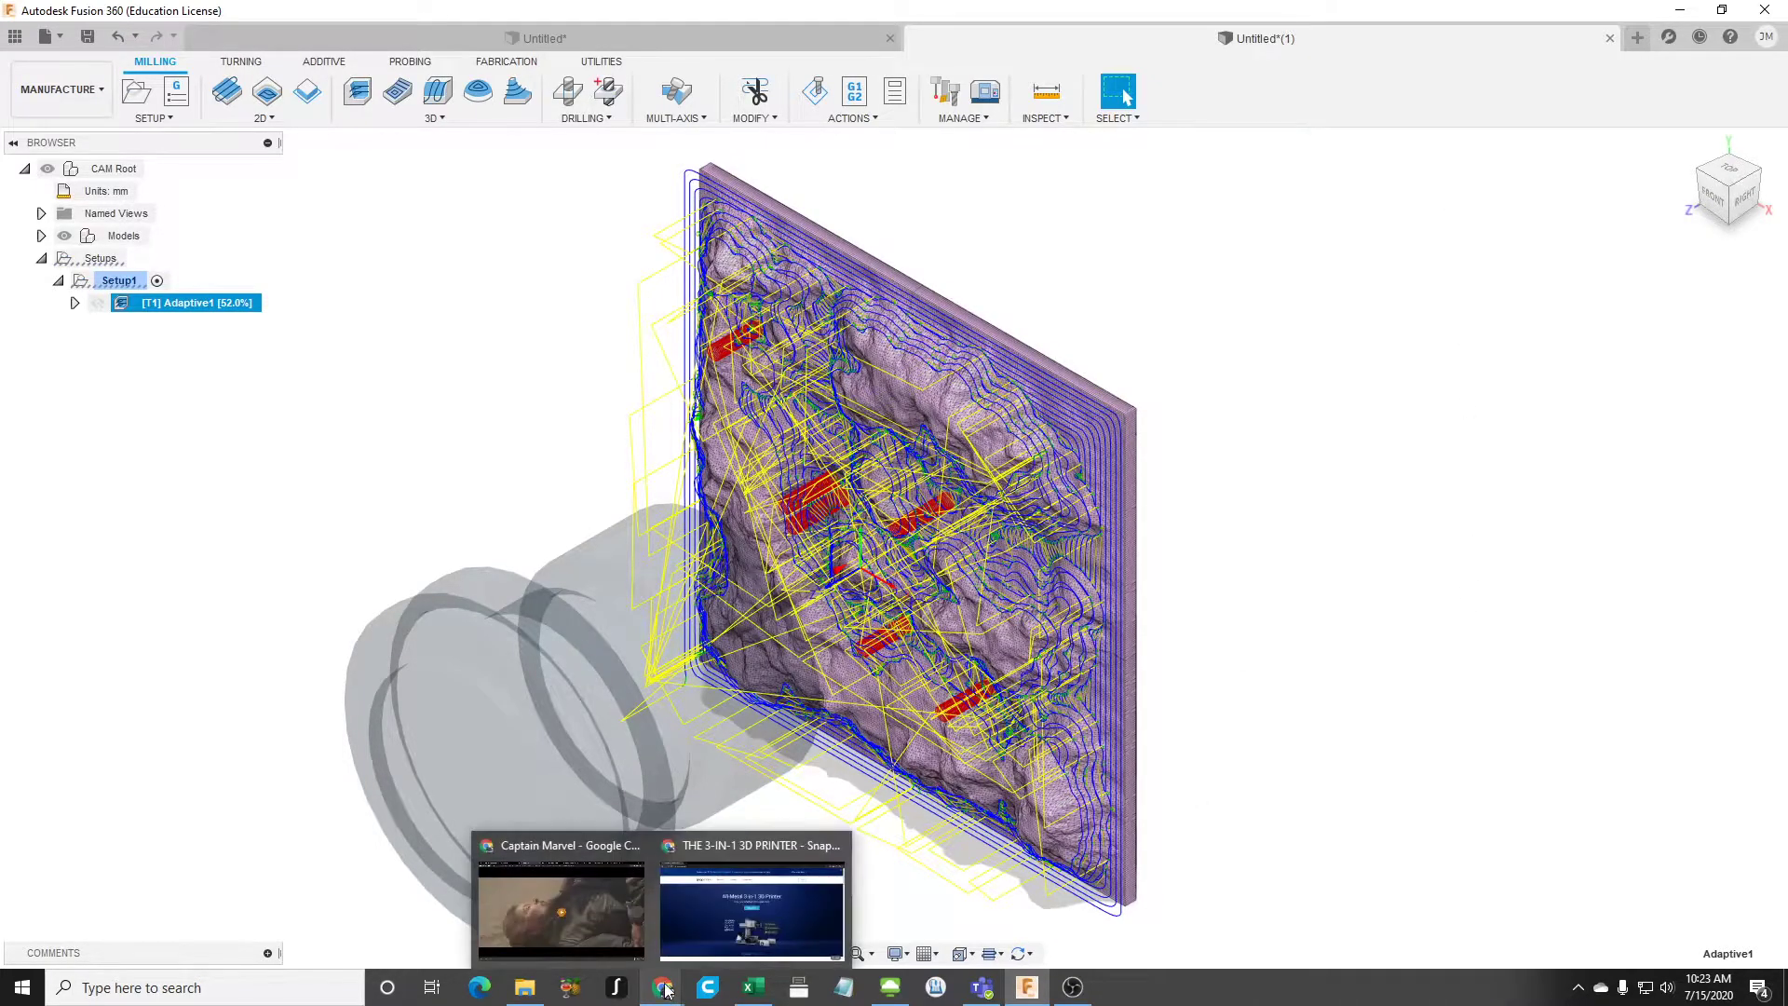
click(750, 898)
mouse_move(798, 183)
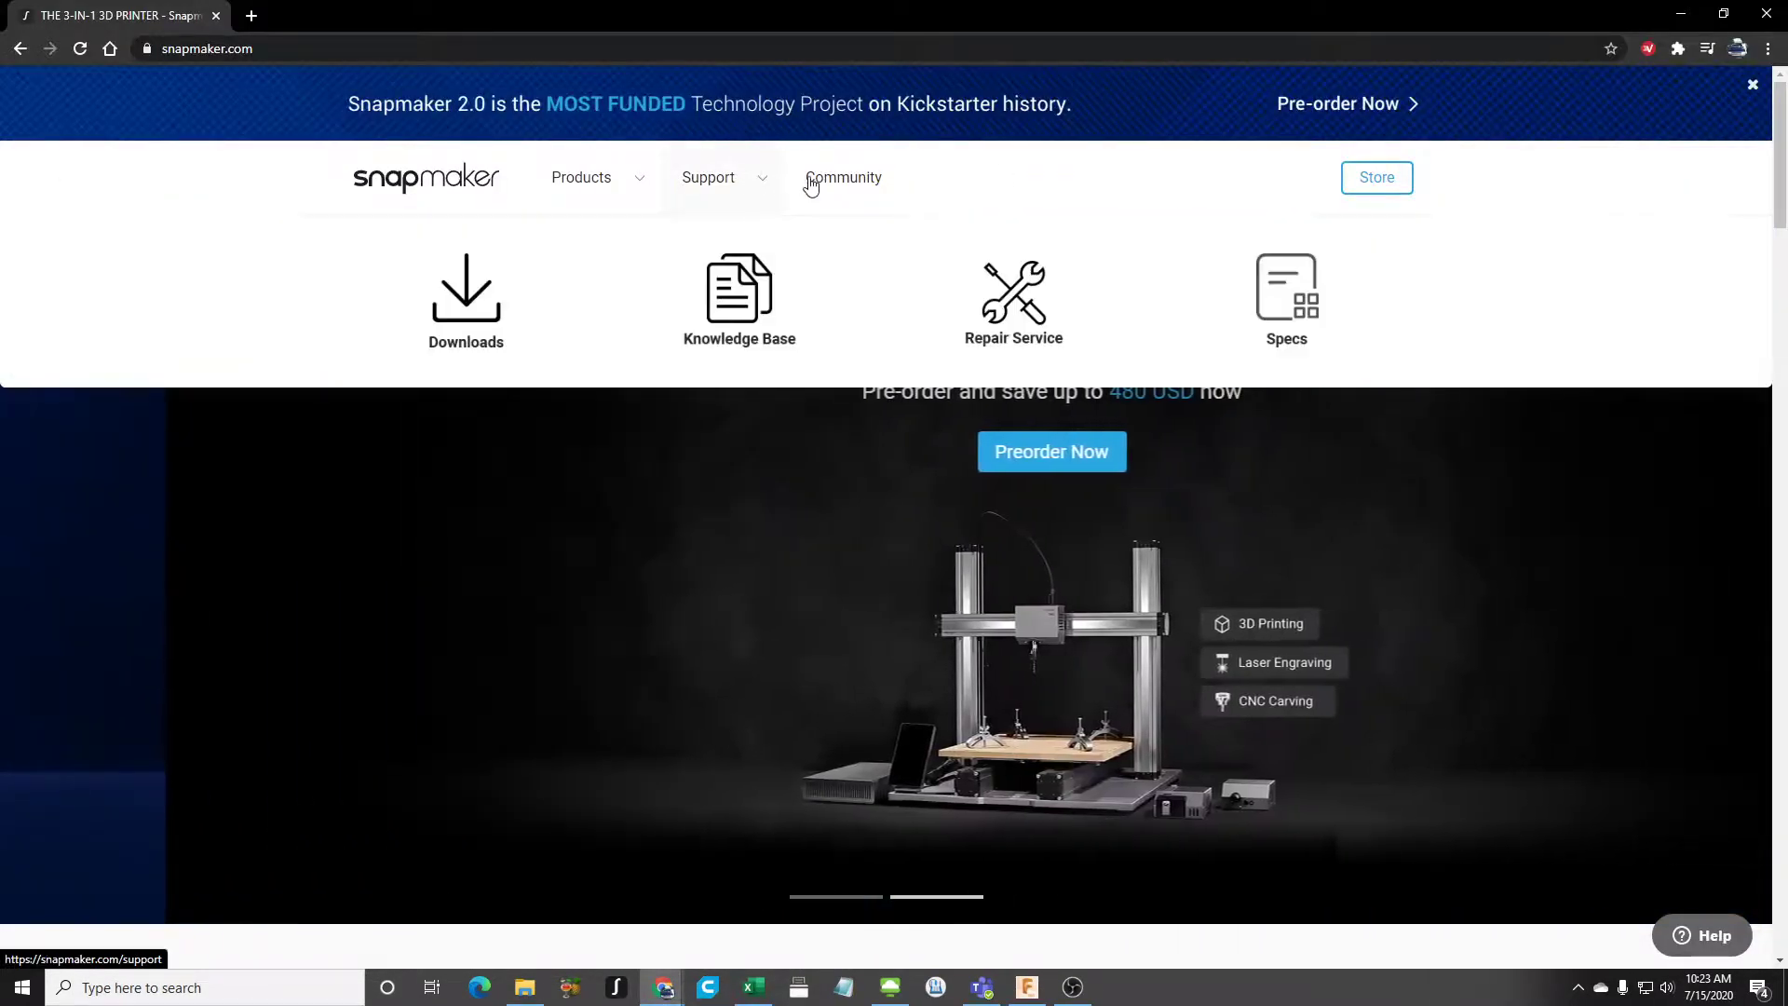
click(475, 346)
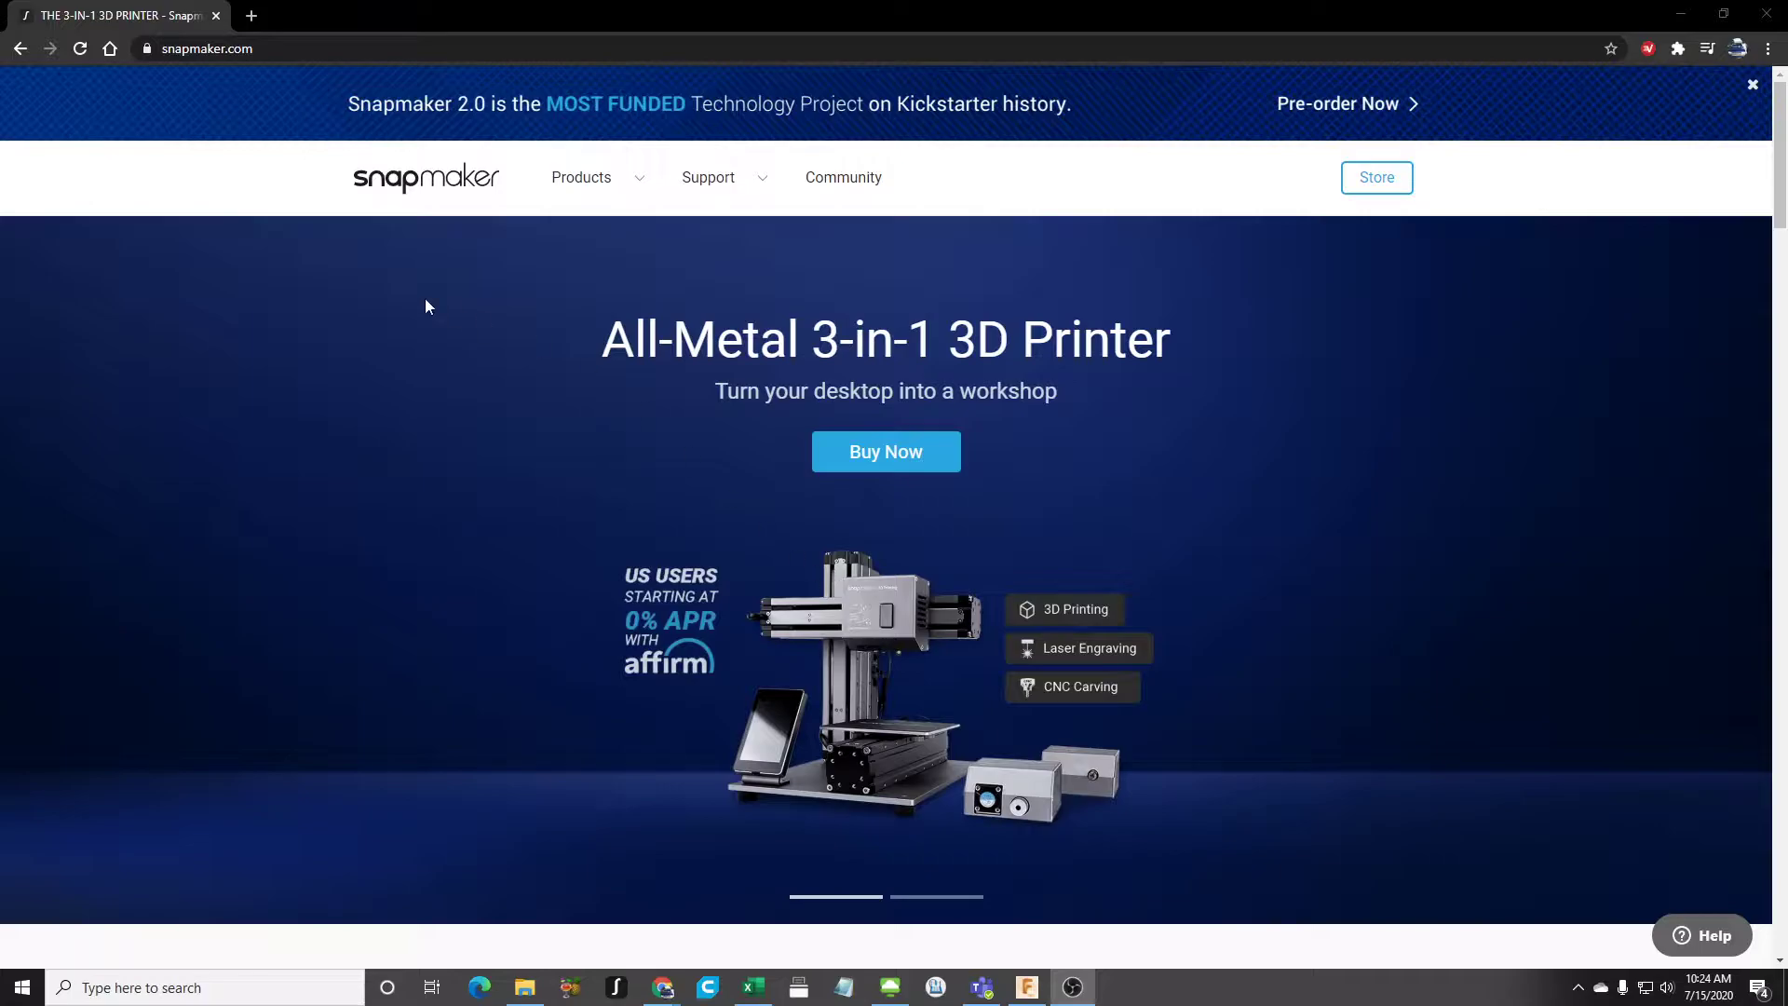
mouse_move(598, 197)
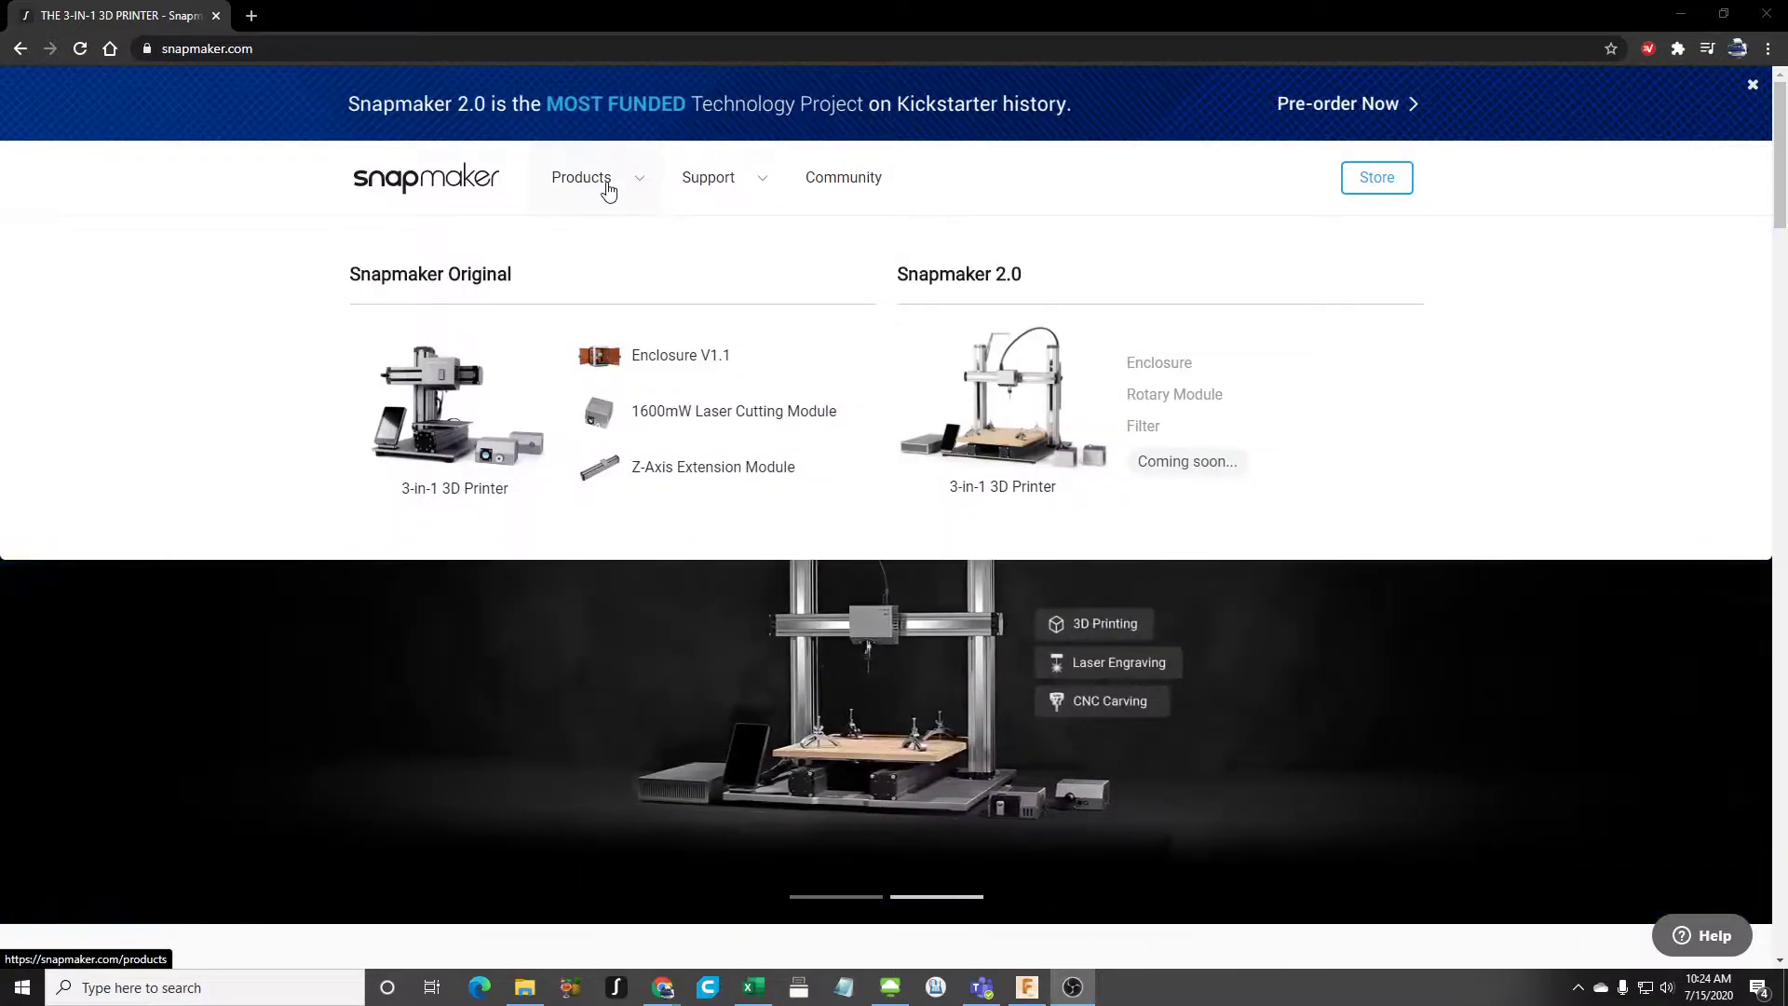
mouse_move(720, 182)
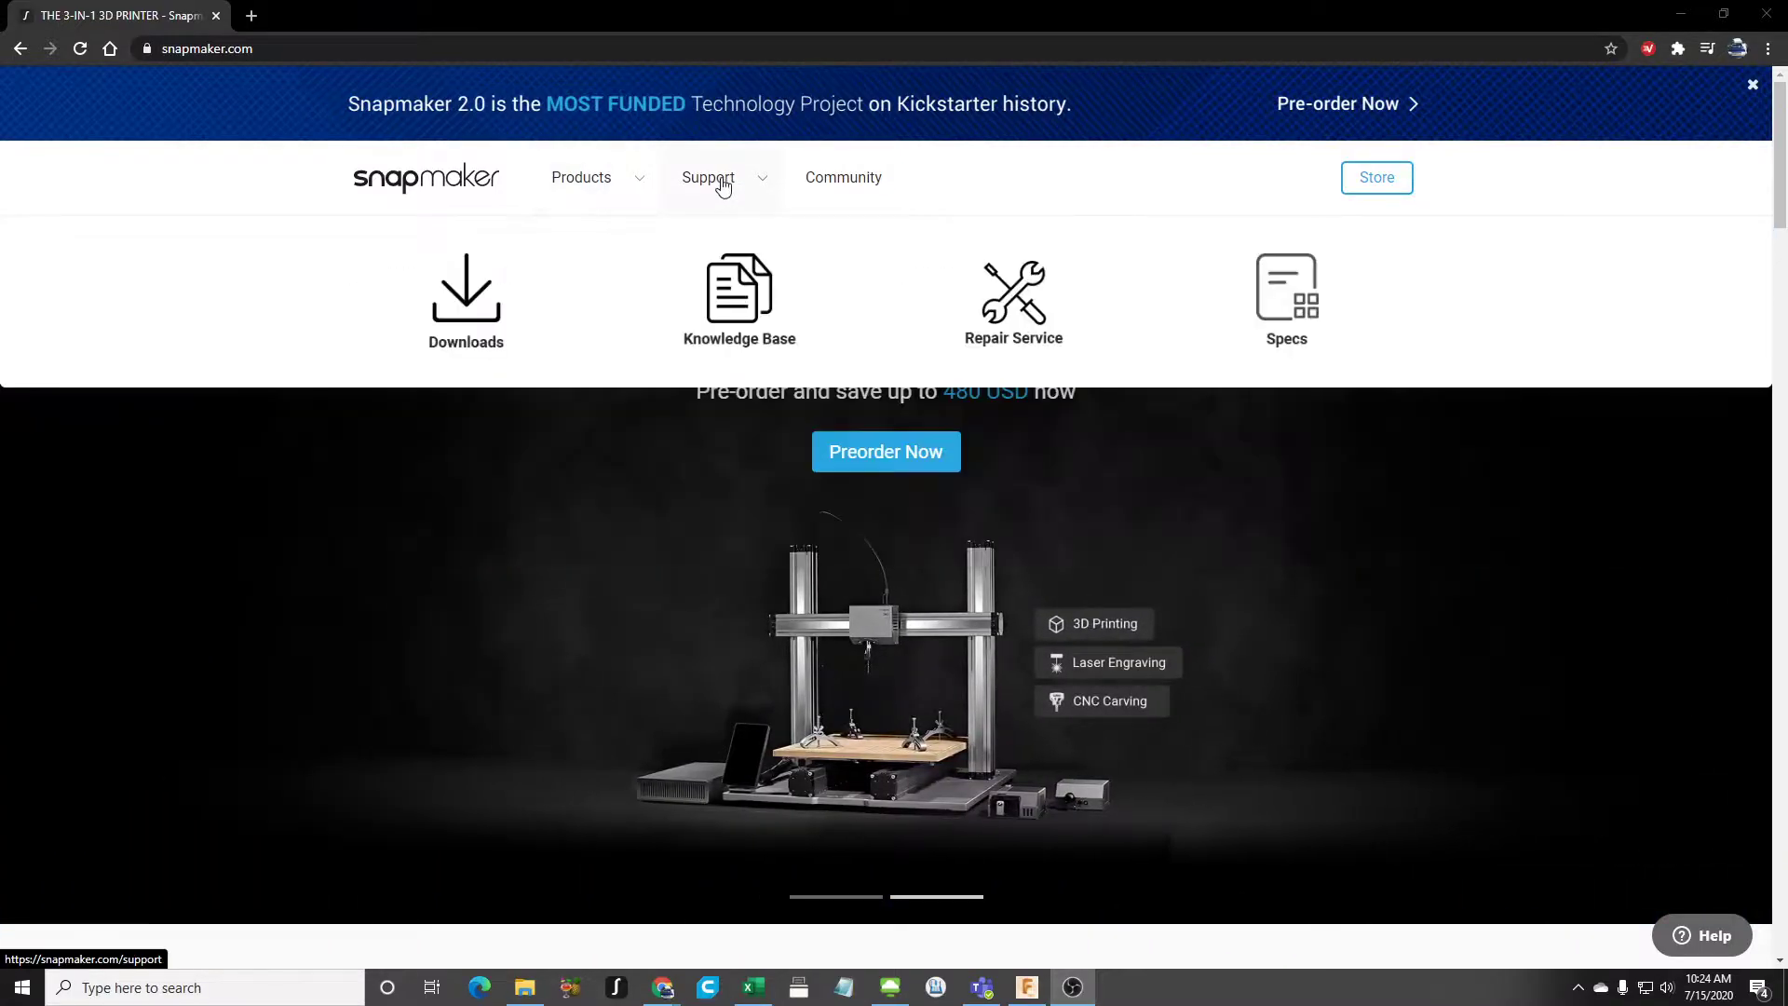
click(485, 330)
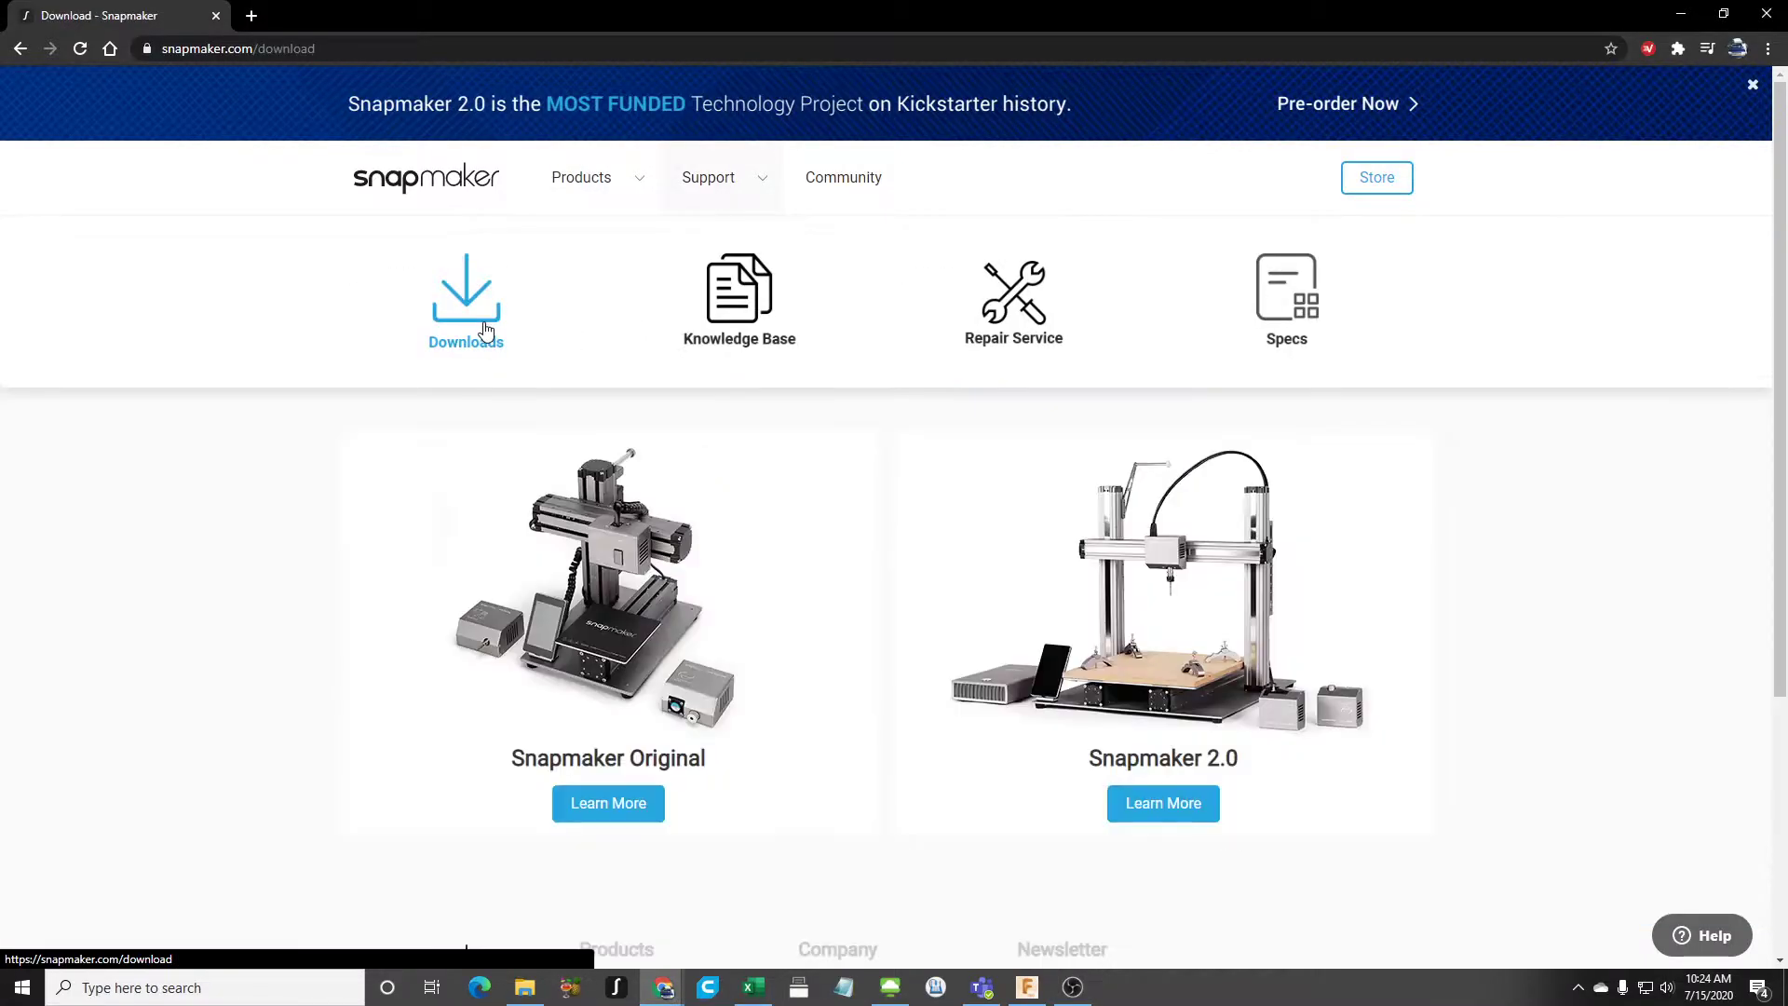
click(1180, 807)
- Download the Configuration Files for Fusion 360 from the additional software files
scroll(1183, 803, down, 2)
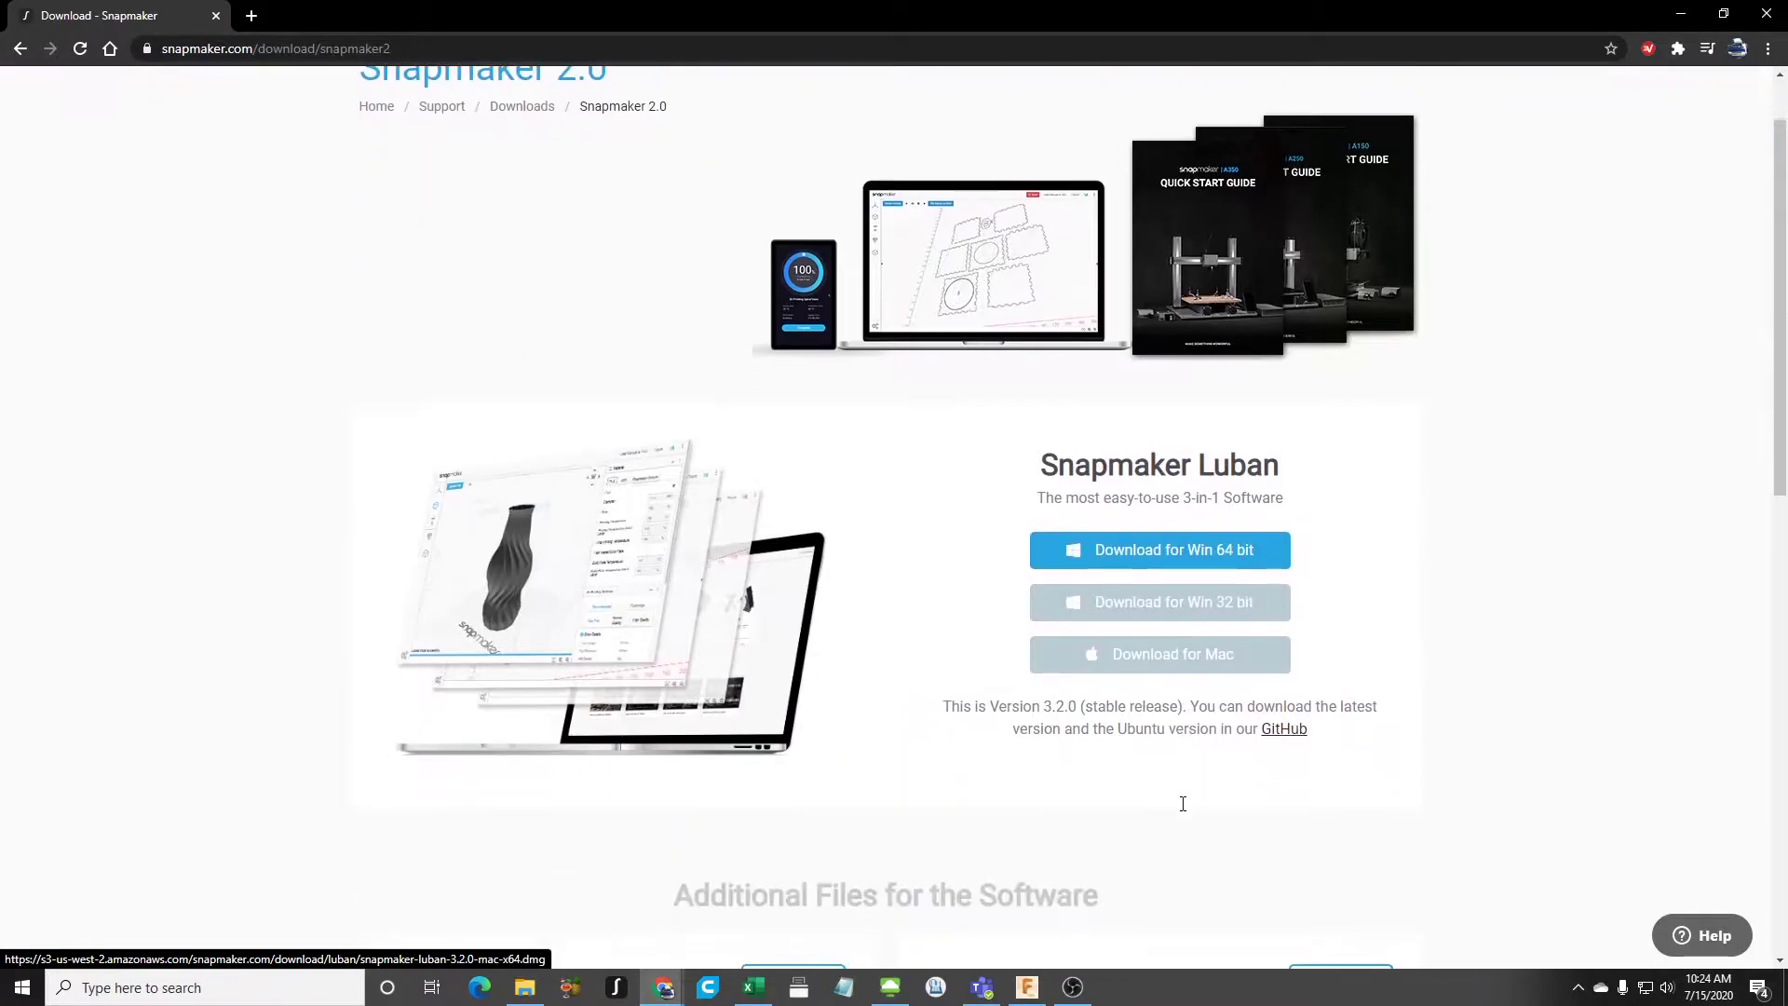
scroll(1183, 804, down, 1)
scroll(1063, 731, down, 3)
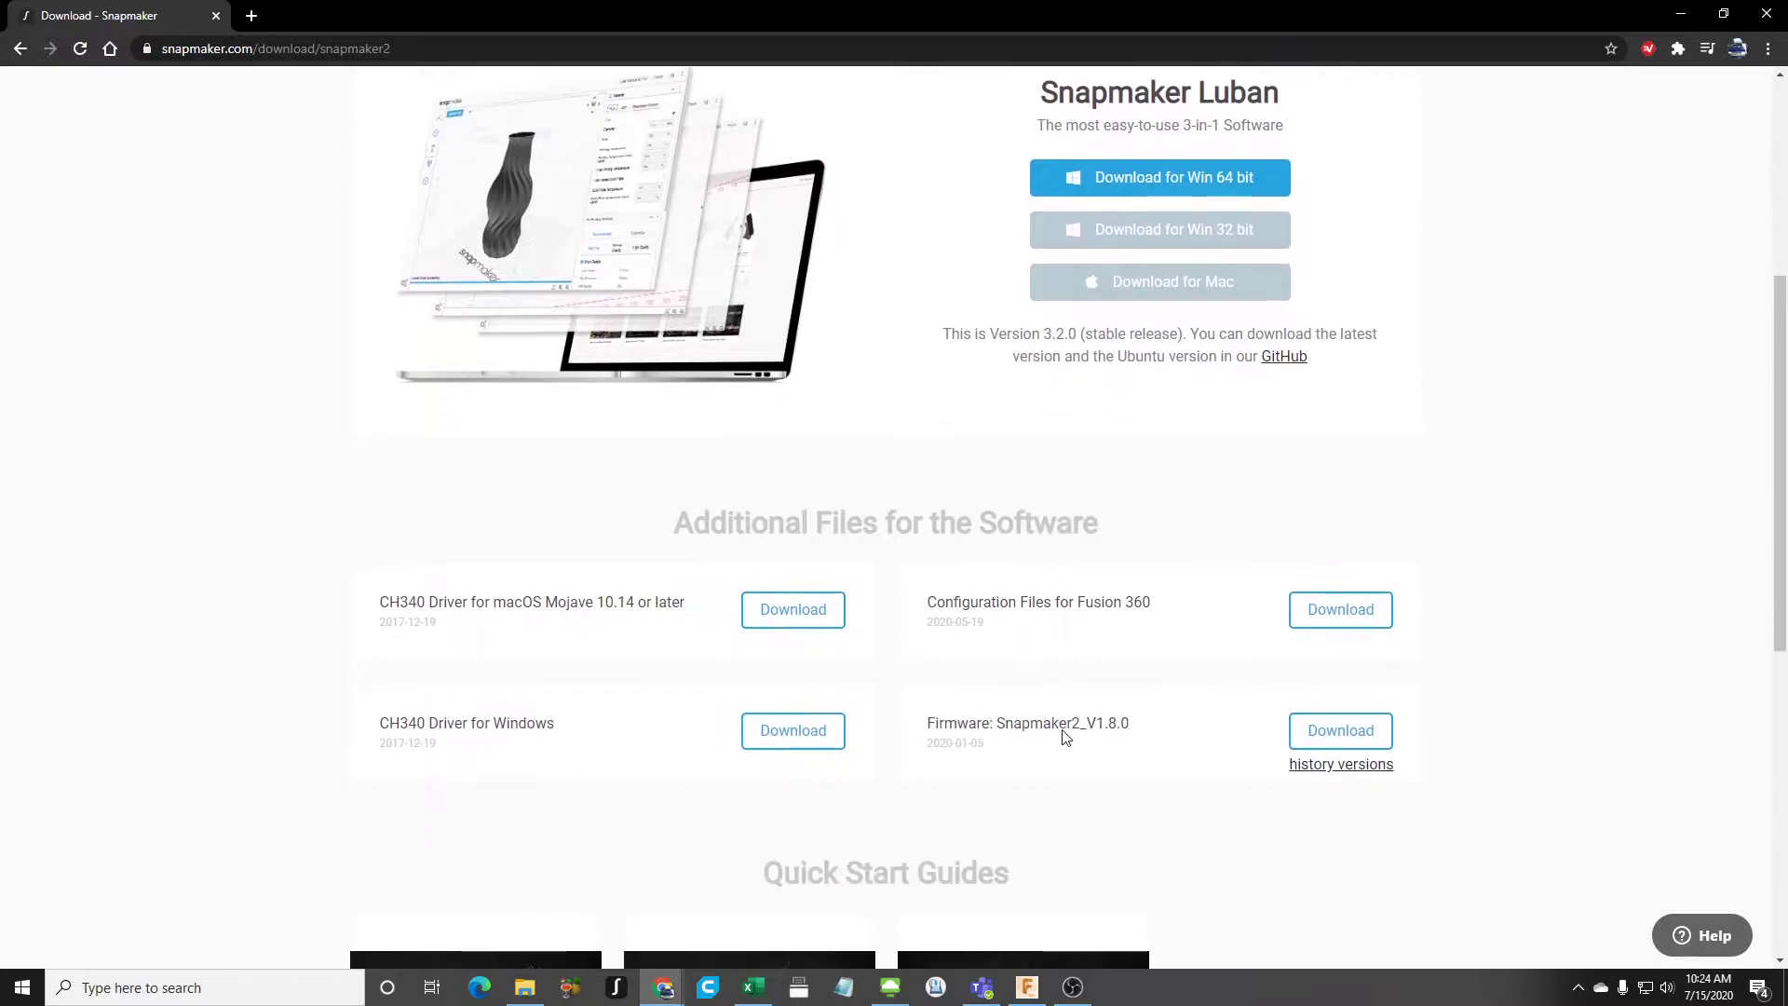
scroll(1065, 737, down, 1)
drag(954, 509, 1168, 518)
click(1168, 519)
click(1345, 521)
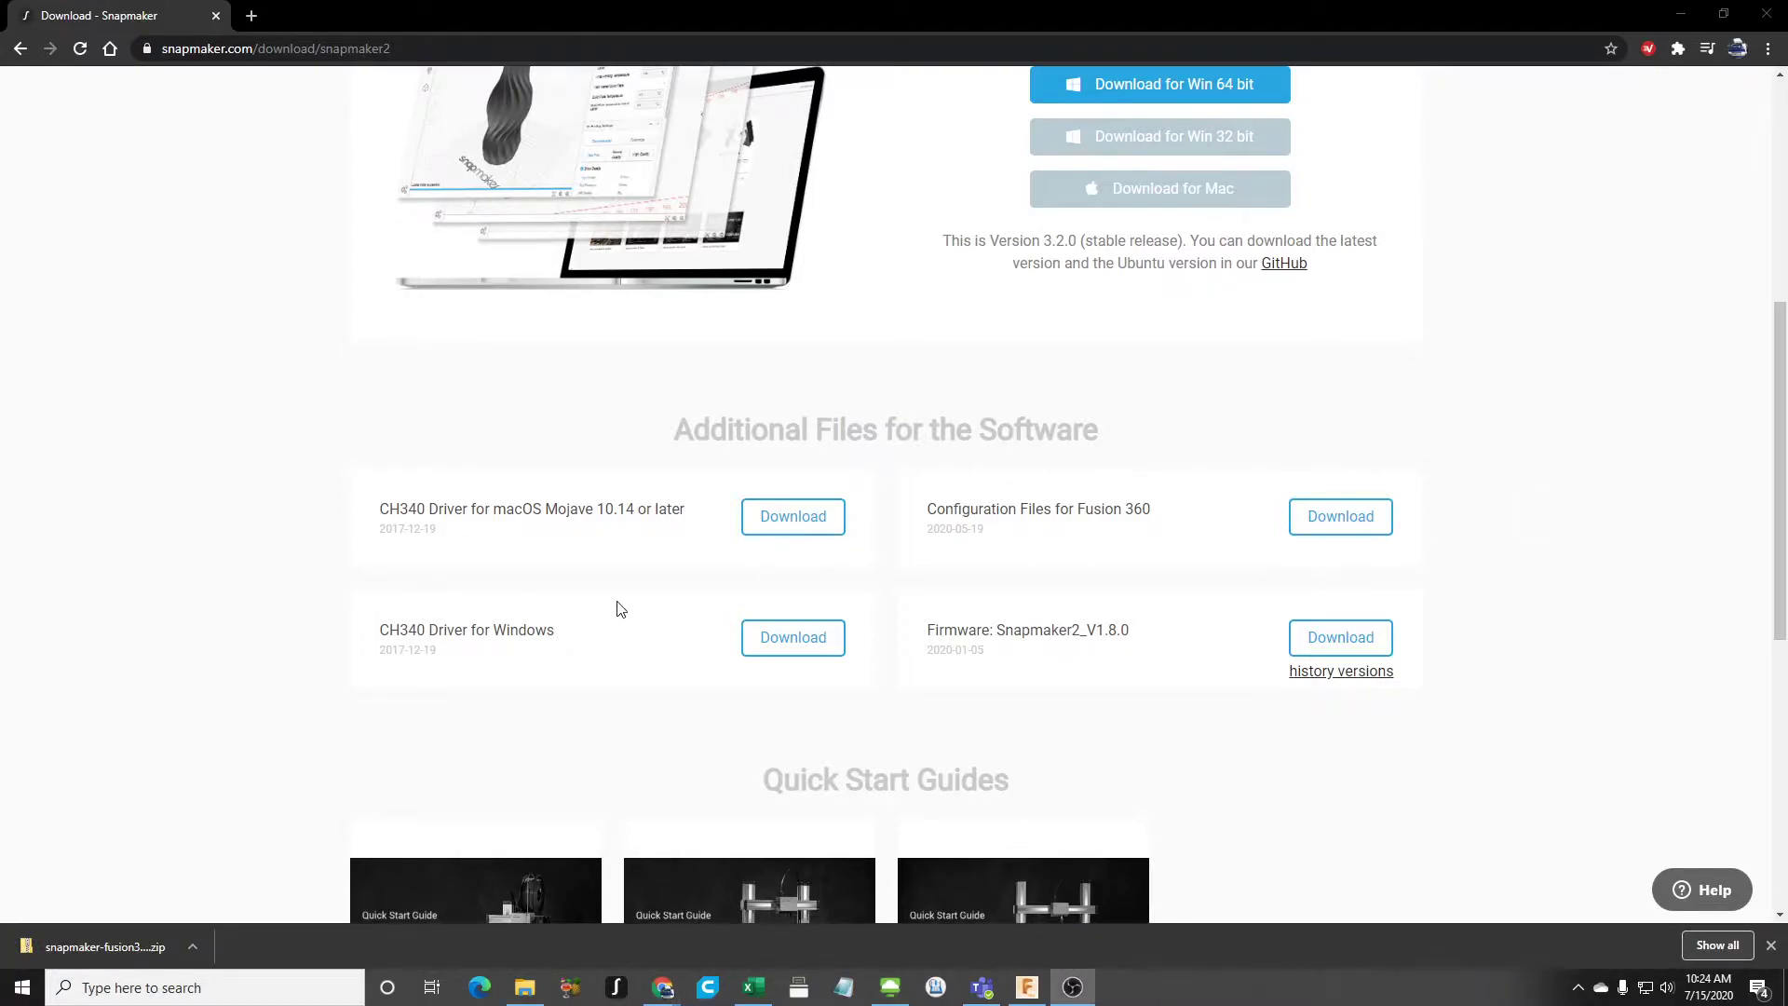
- Open the downloaded zip's snapmaker-fusion360-configuration-20200519 folder and copy all four files inside
click(198, 943)
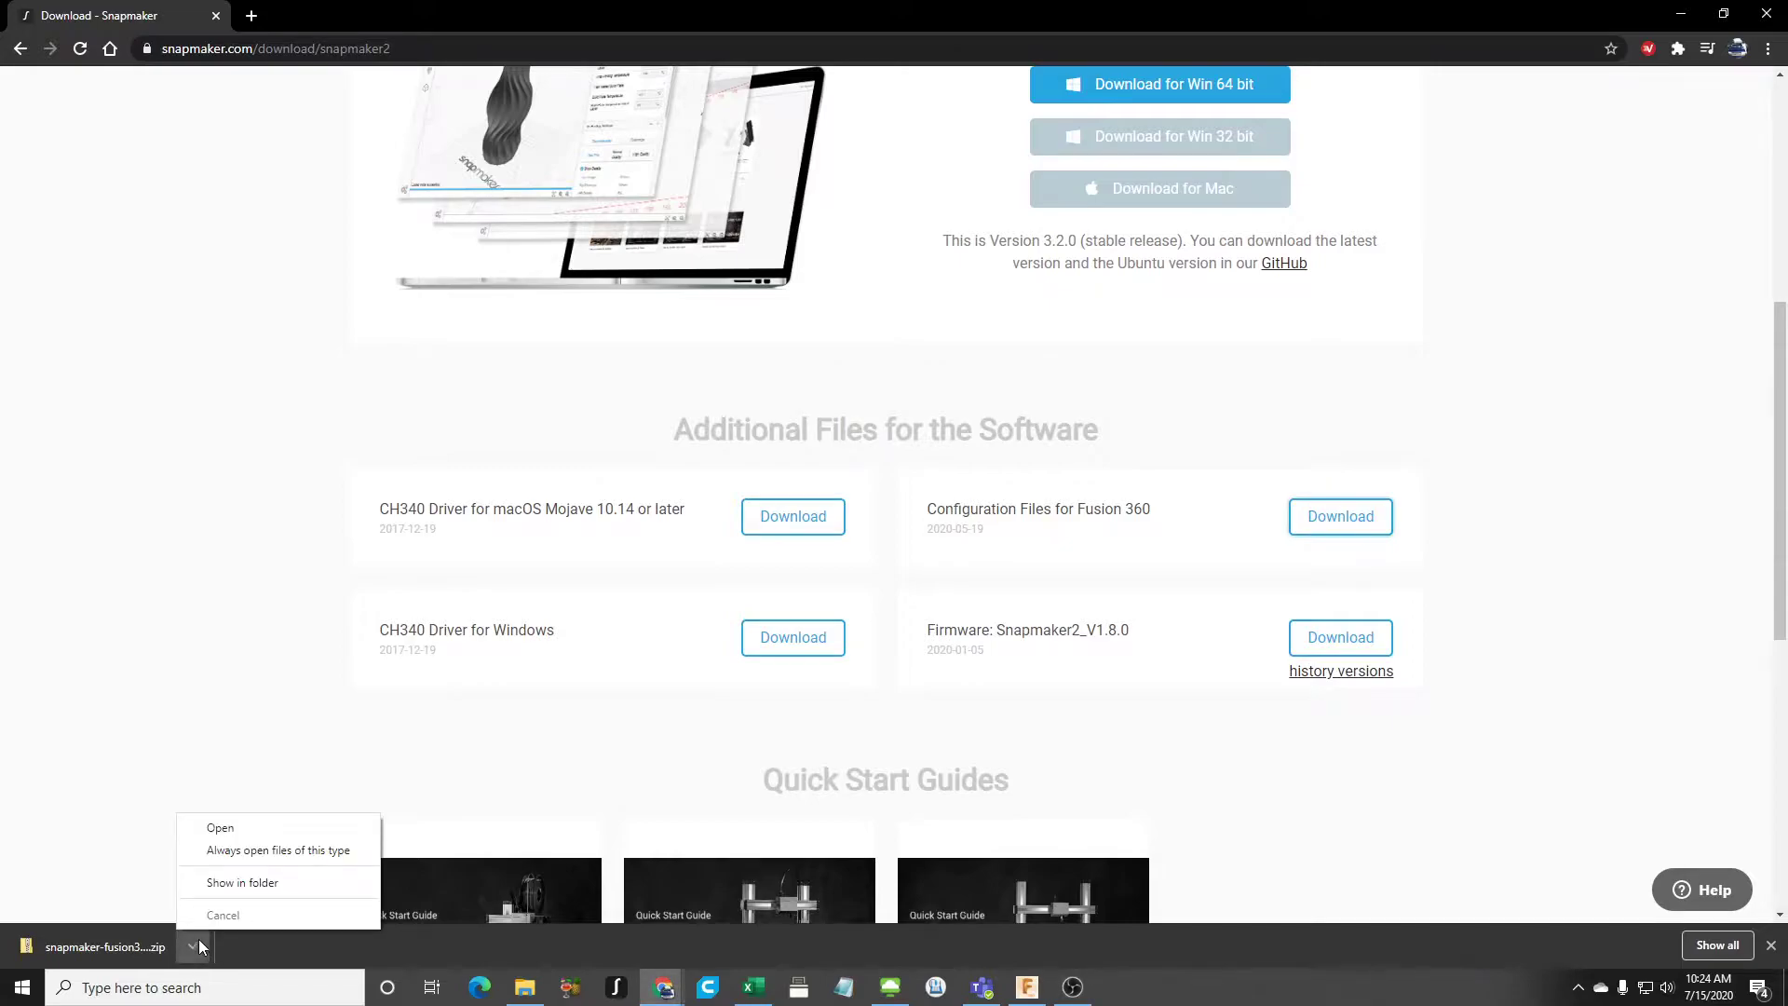
click(231, 827)
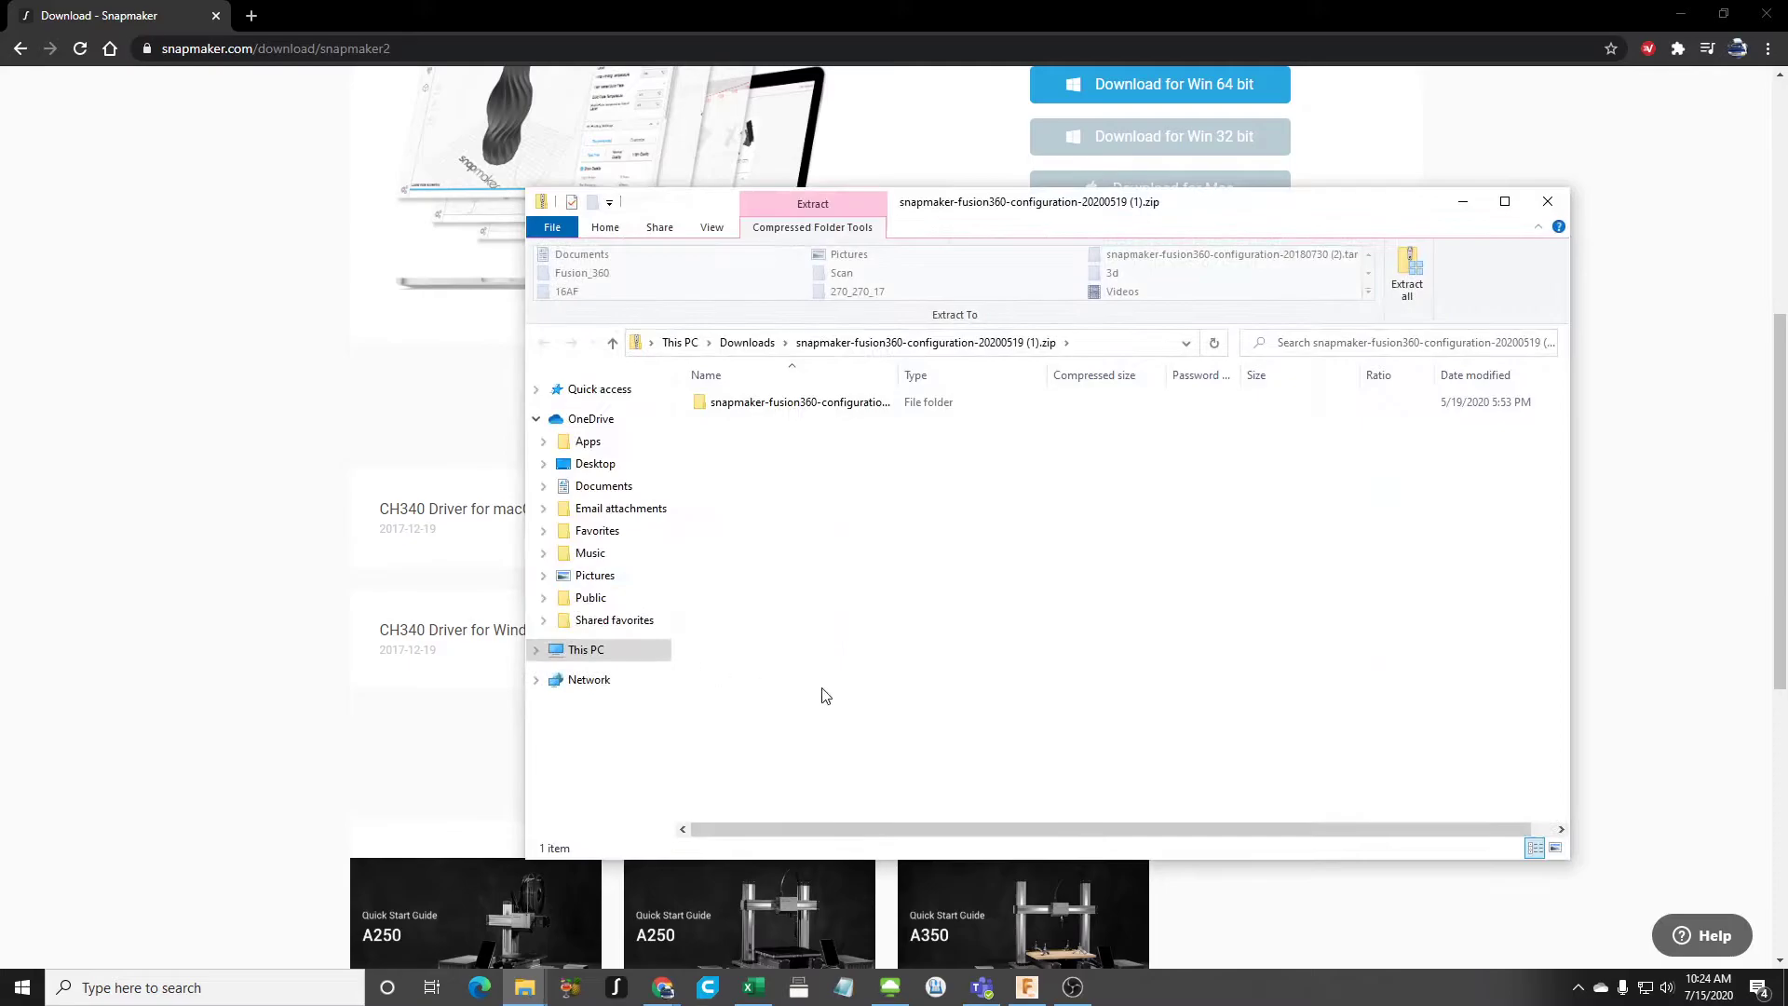
click(756, 404)
right_click(756, 404)
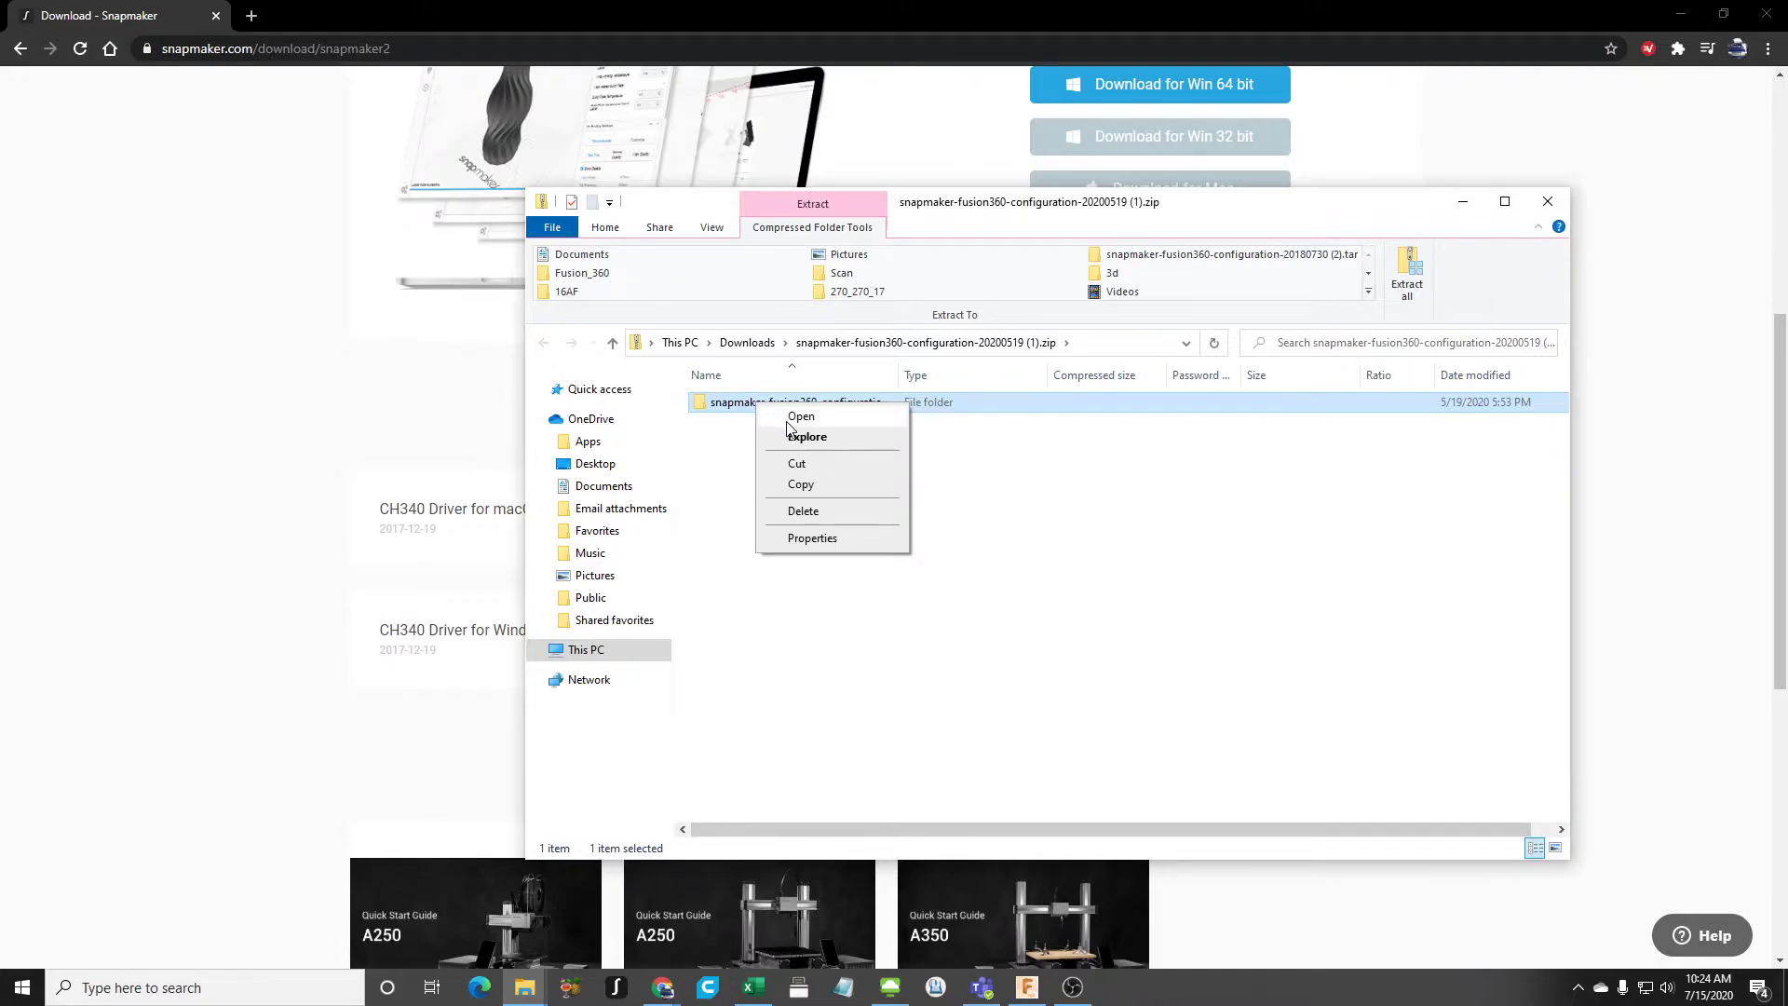
click(791, 418)
drag(857, 542, 730, 406)
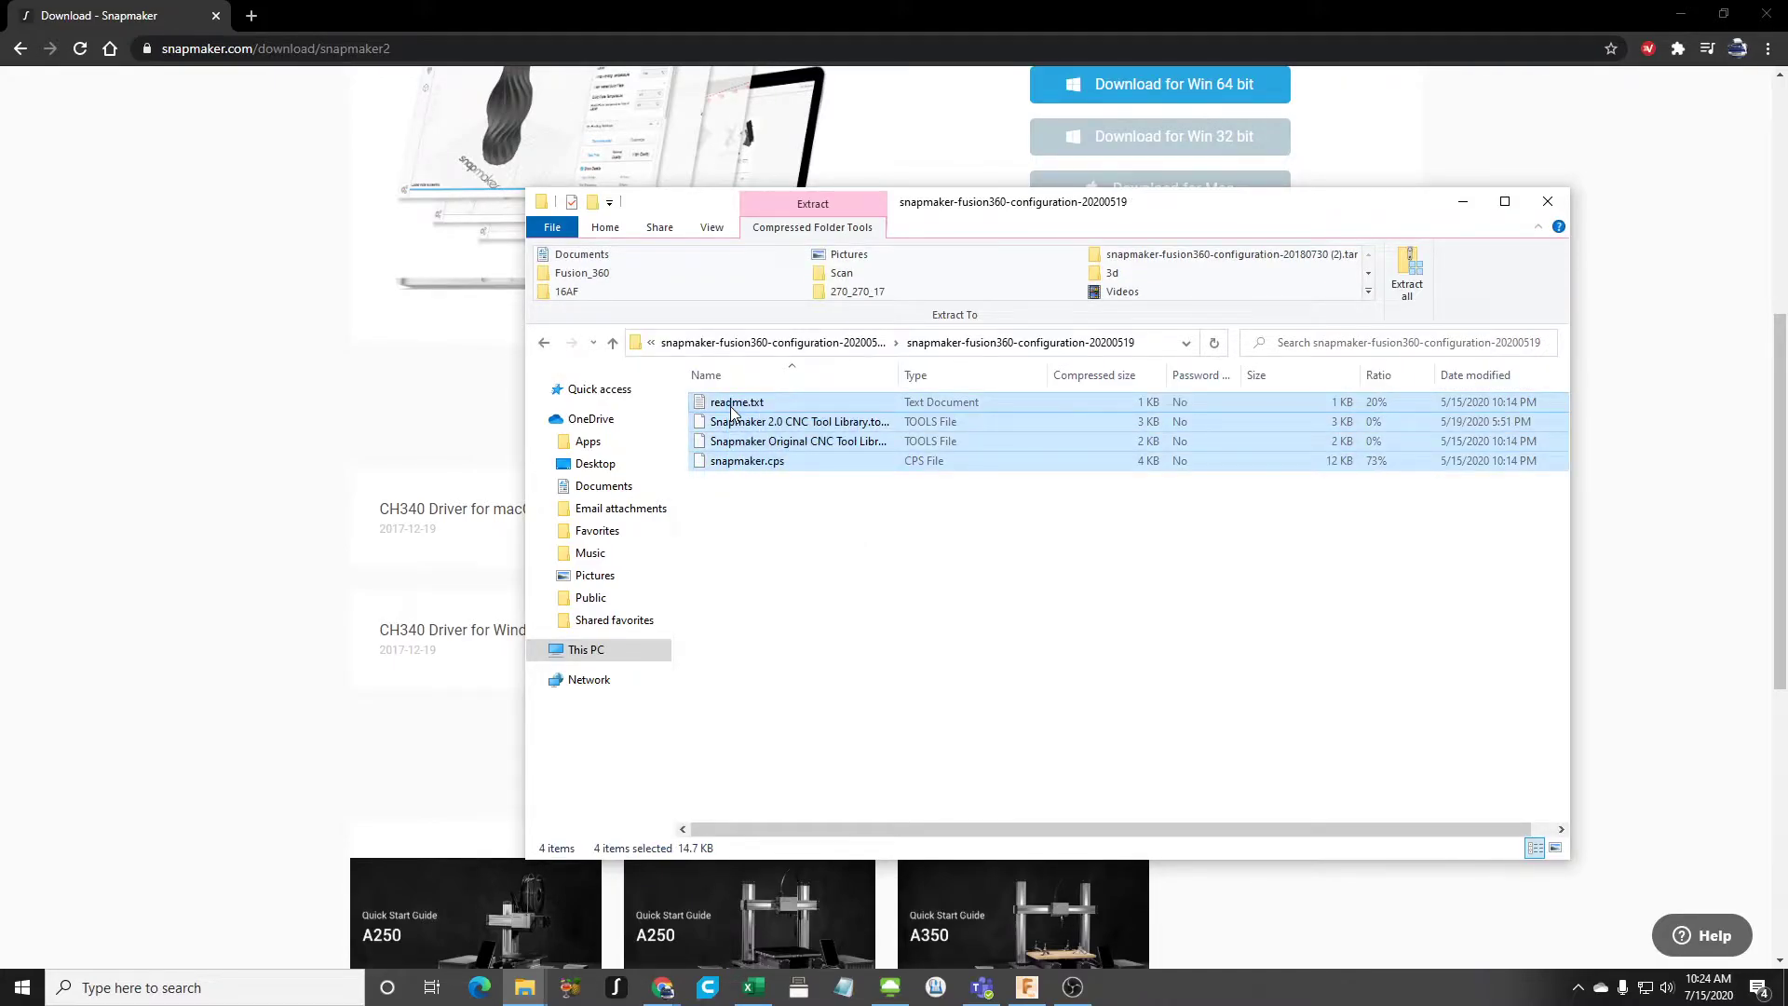
right_click(730, 406)
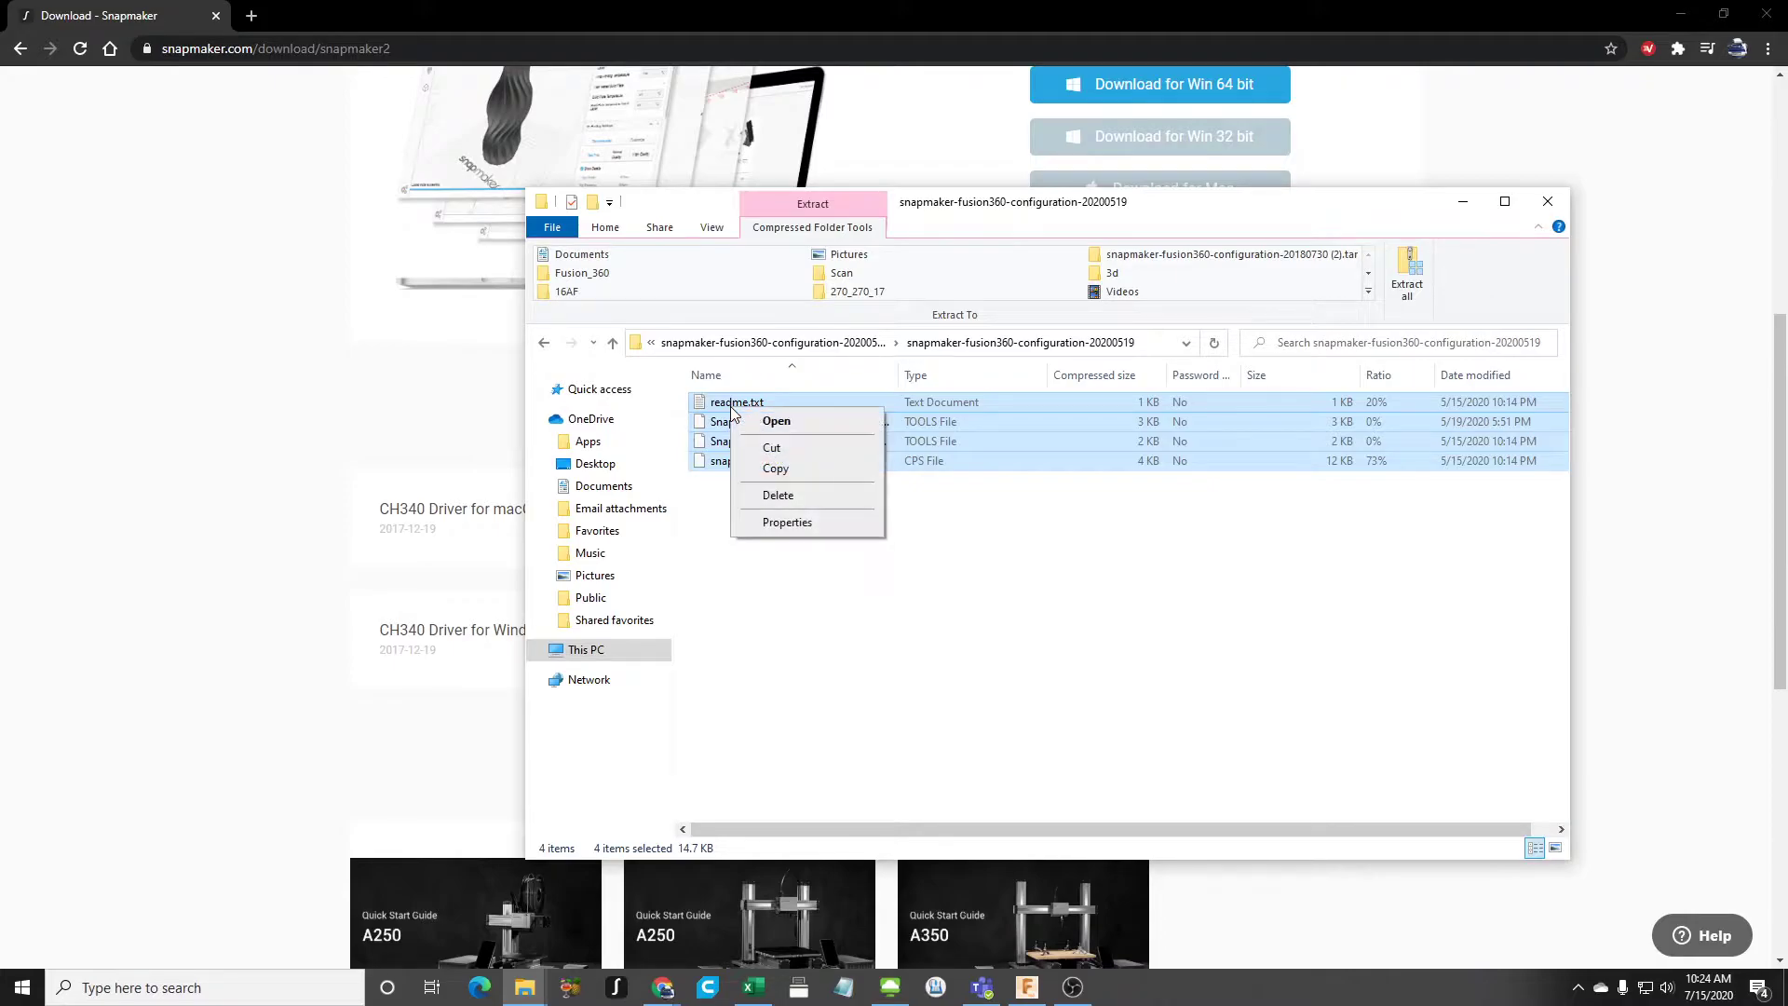
click(777, 468)
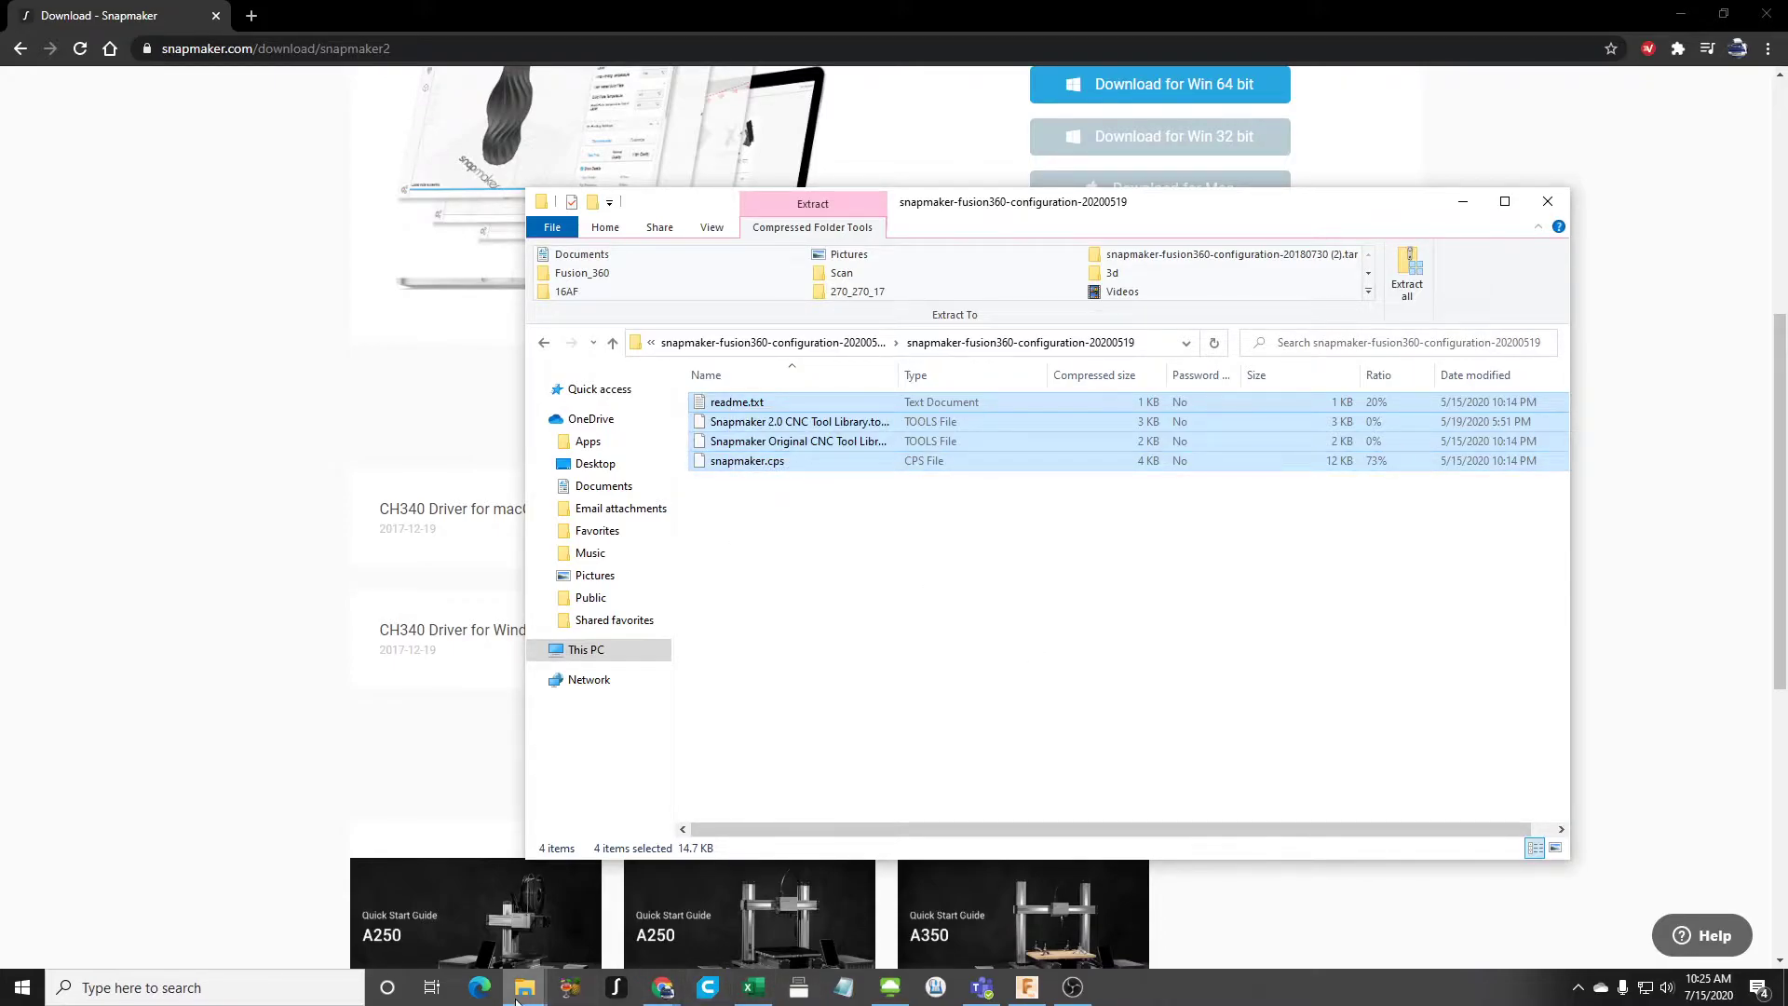
- Open the Config folder under Documents > Fusion 360 > Fusion_360 in the other File Explorer window
mouse_move(516, 999)
click(437, 910)
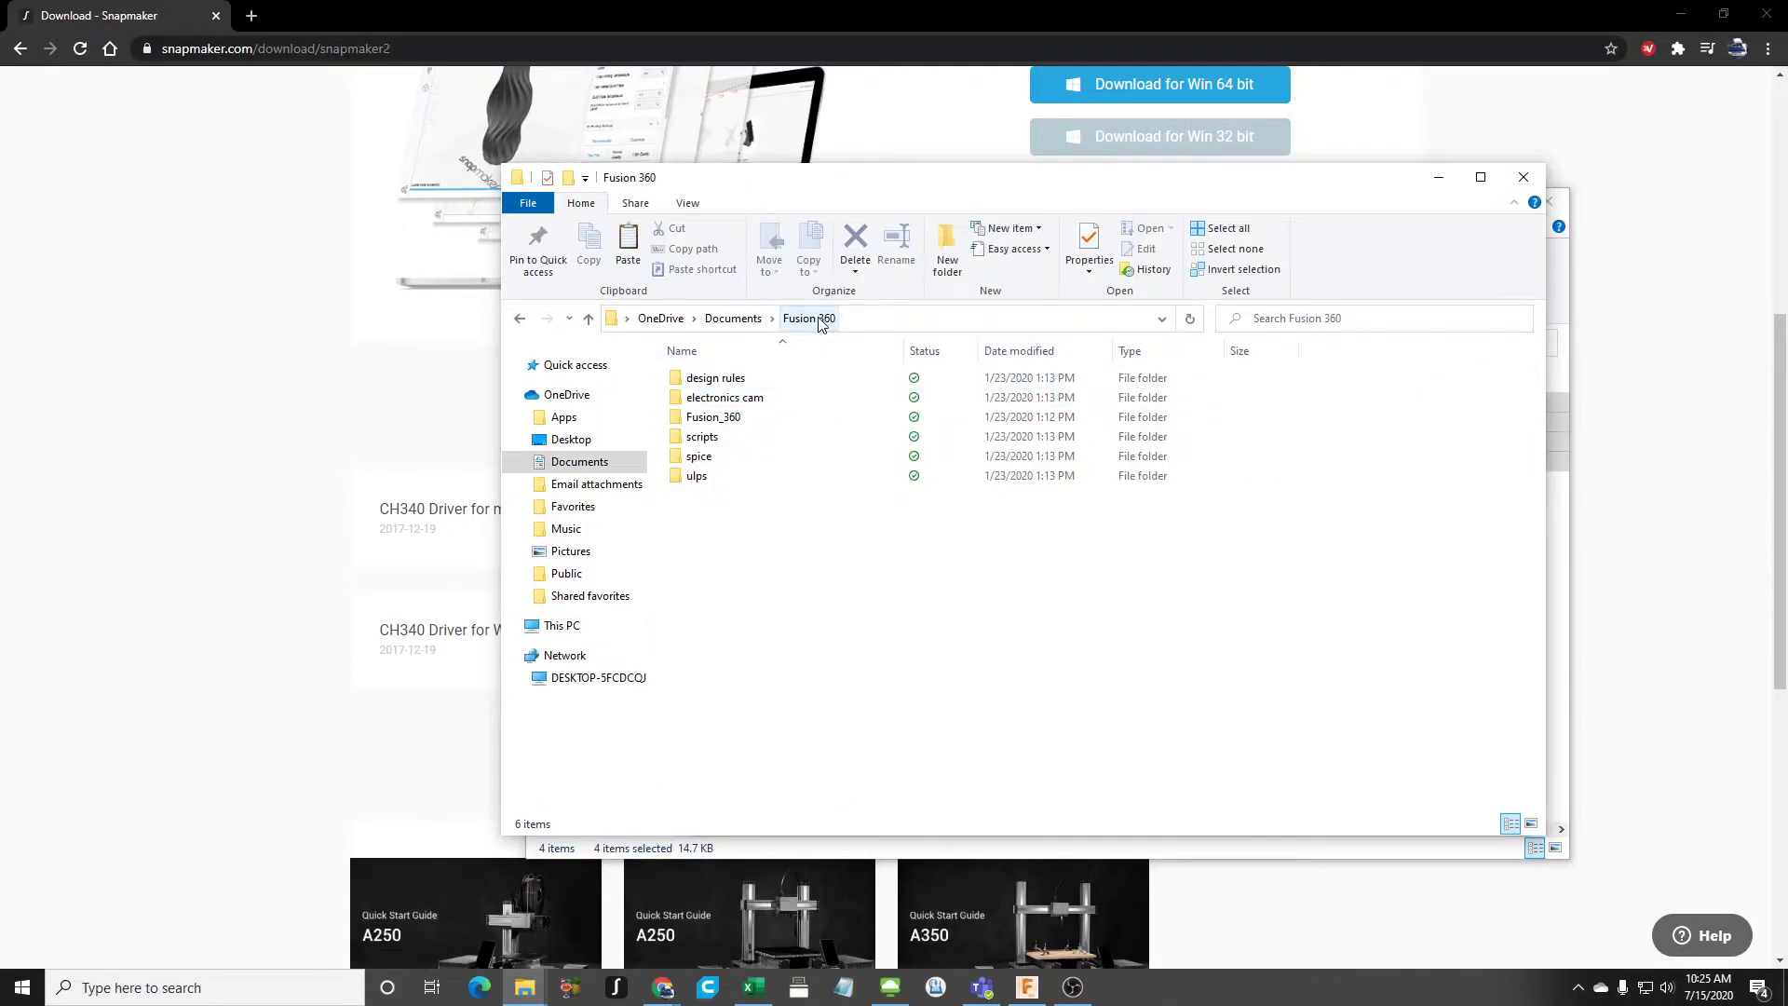
double_click(736, 417)
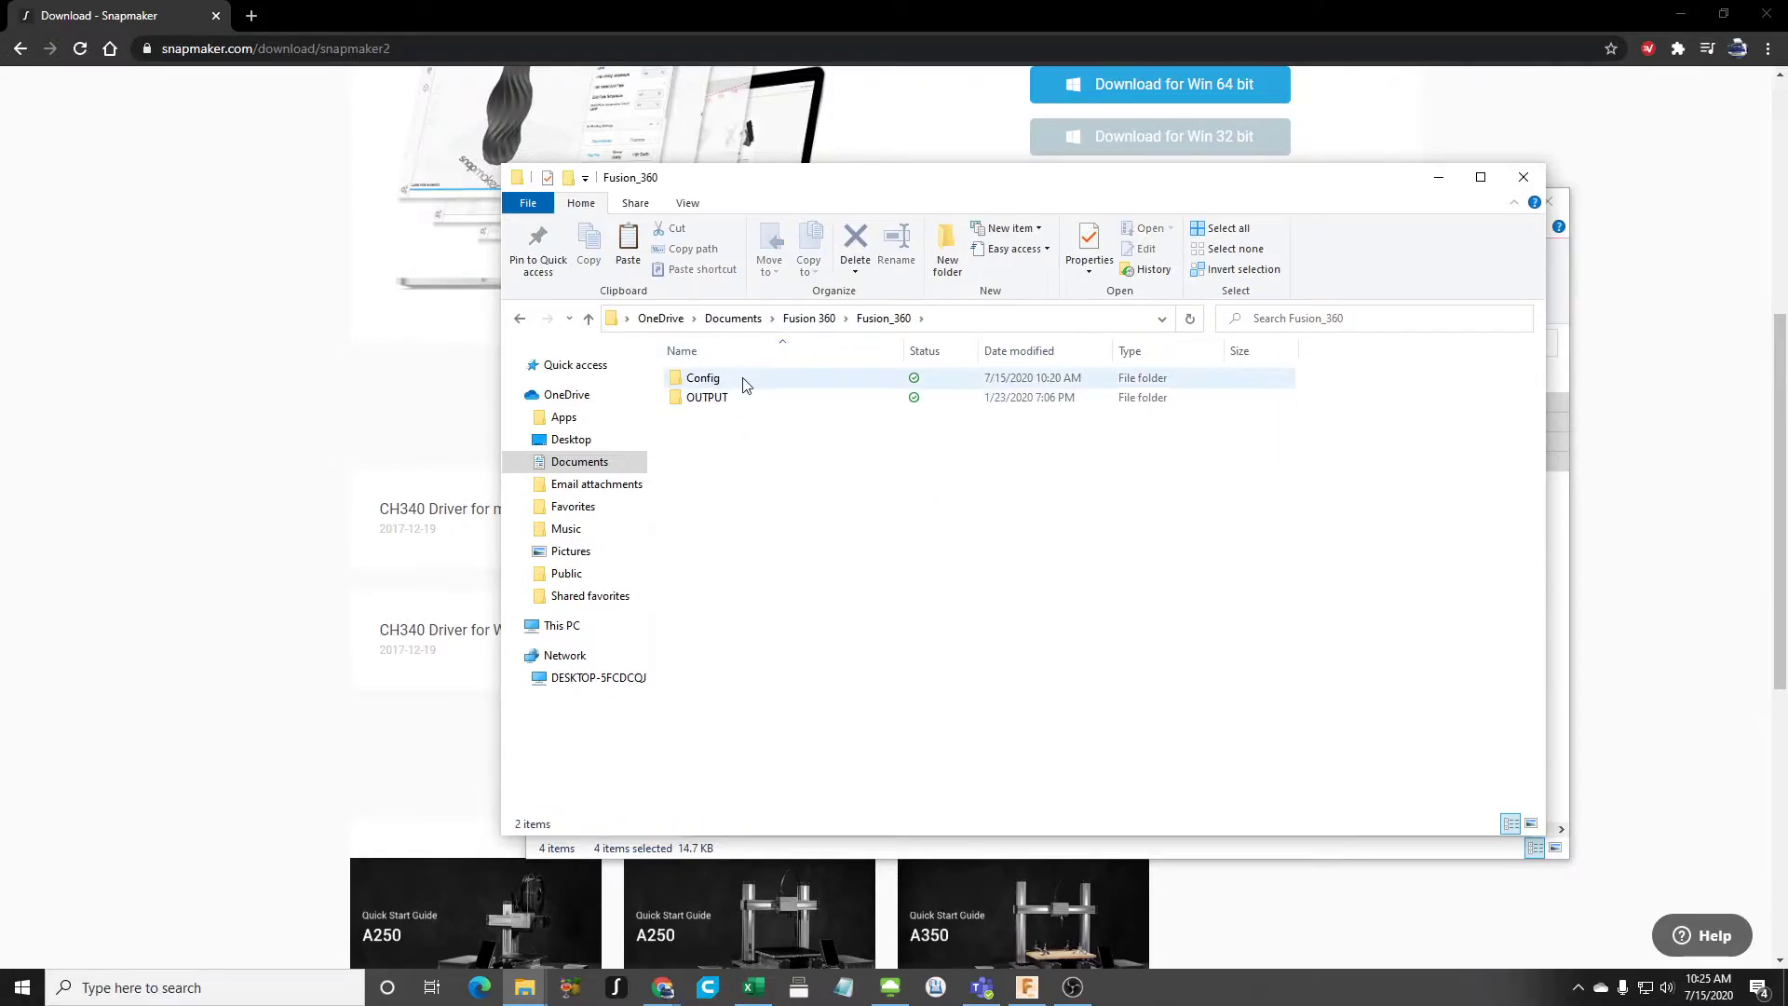
double_click(767, 381)
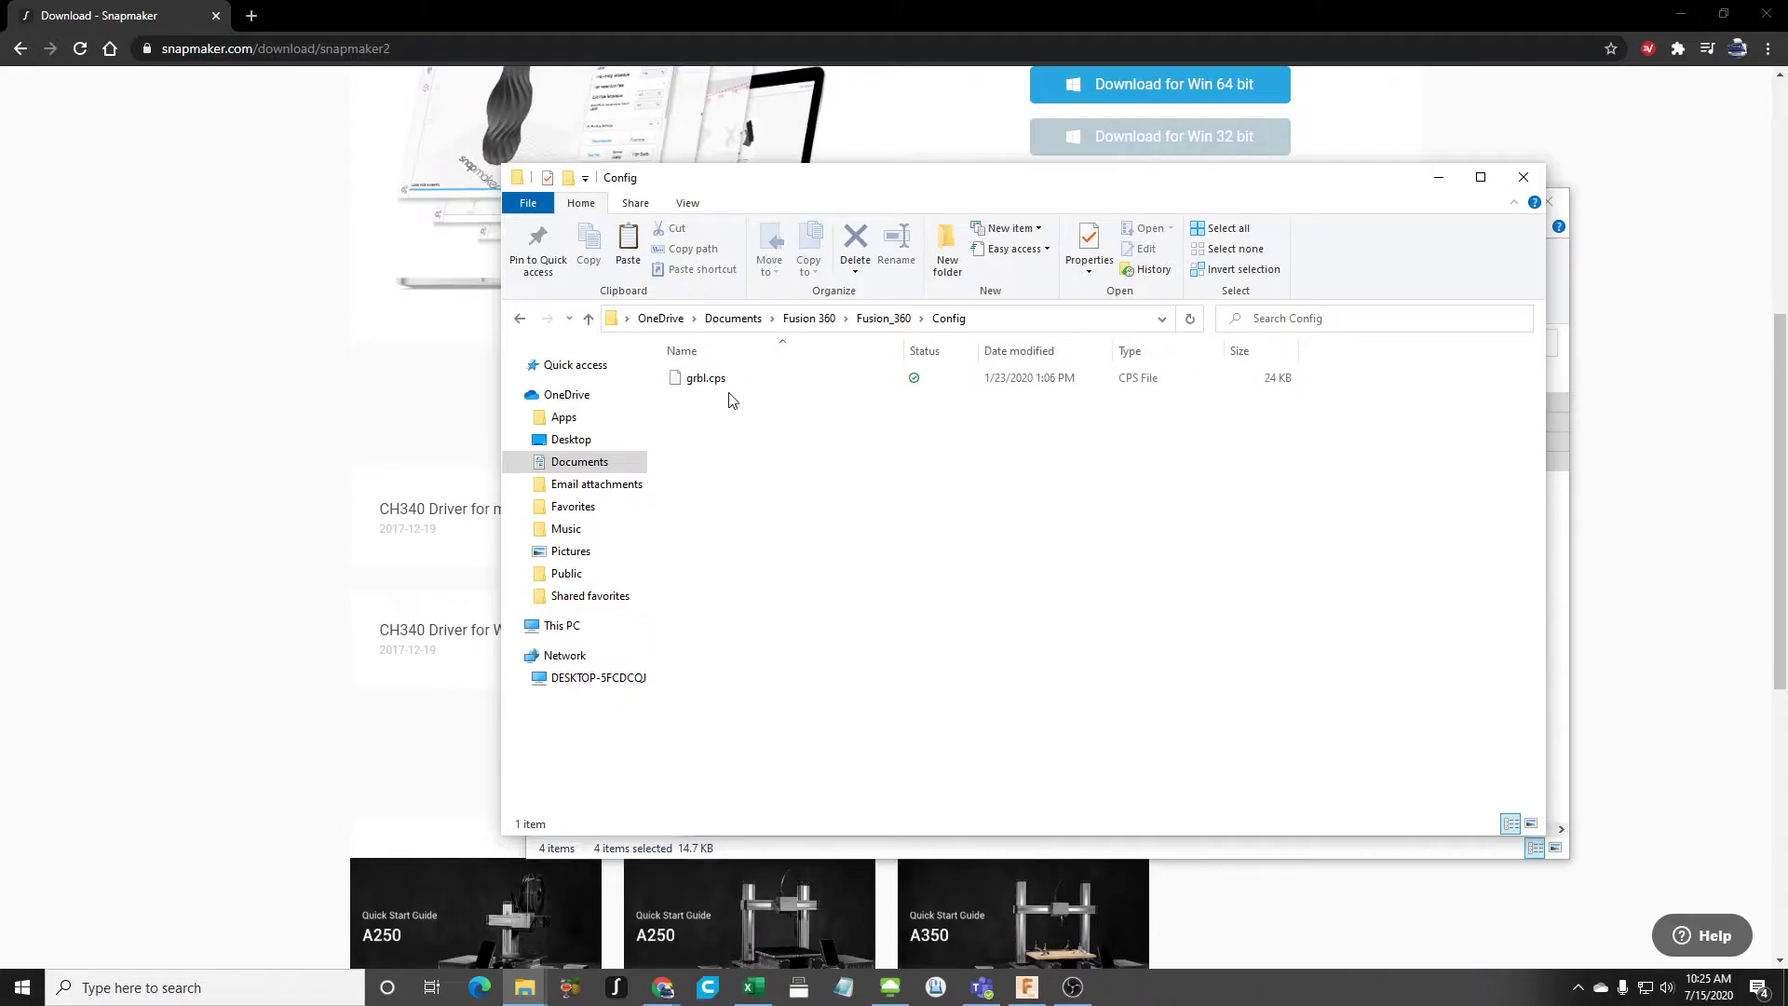
right_click(844, 466)
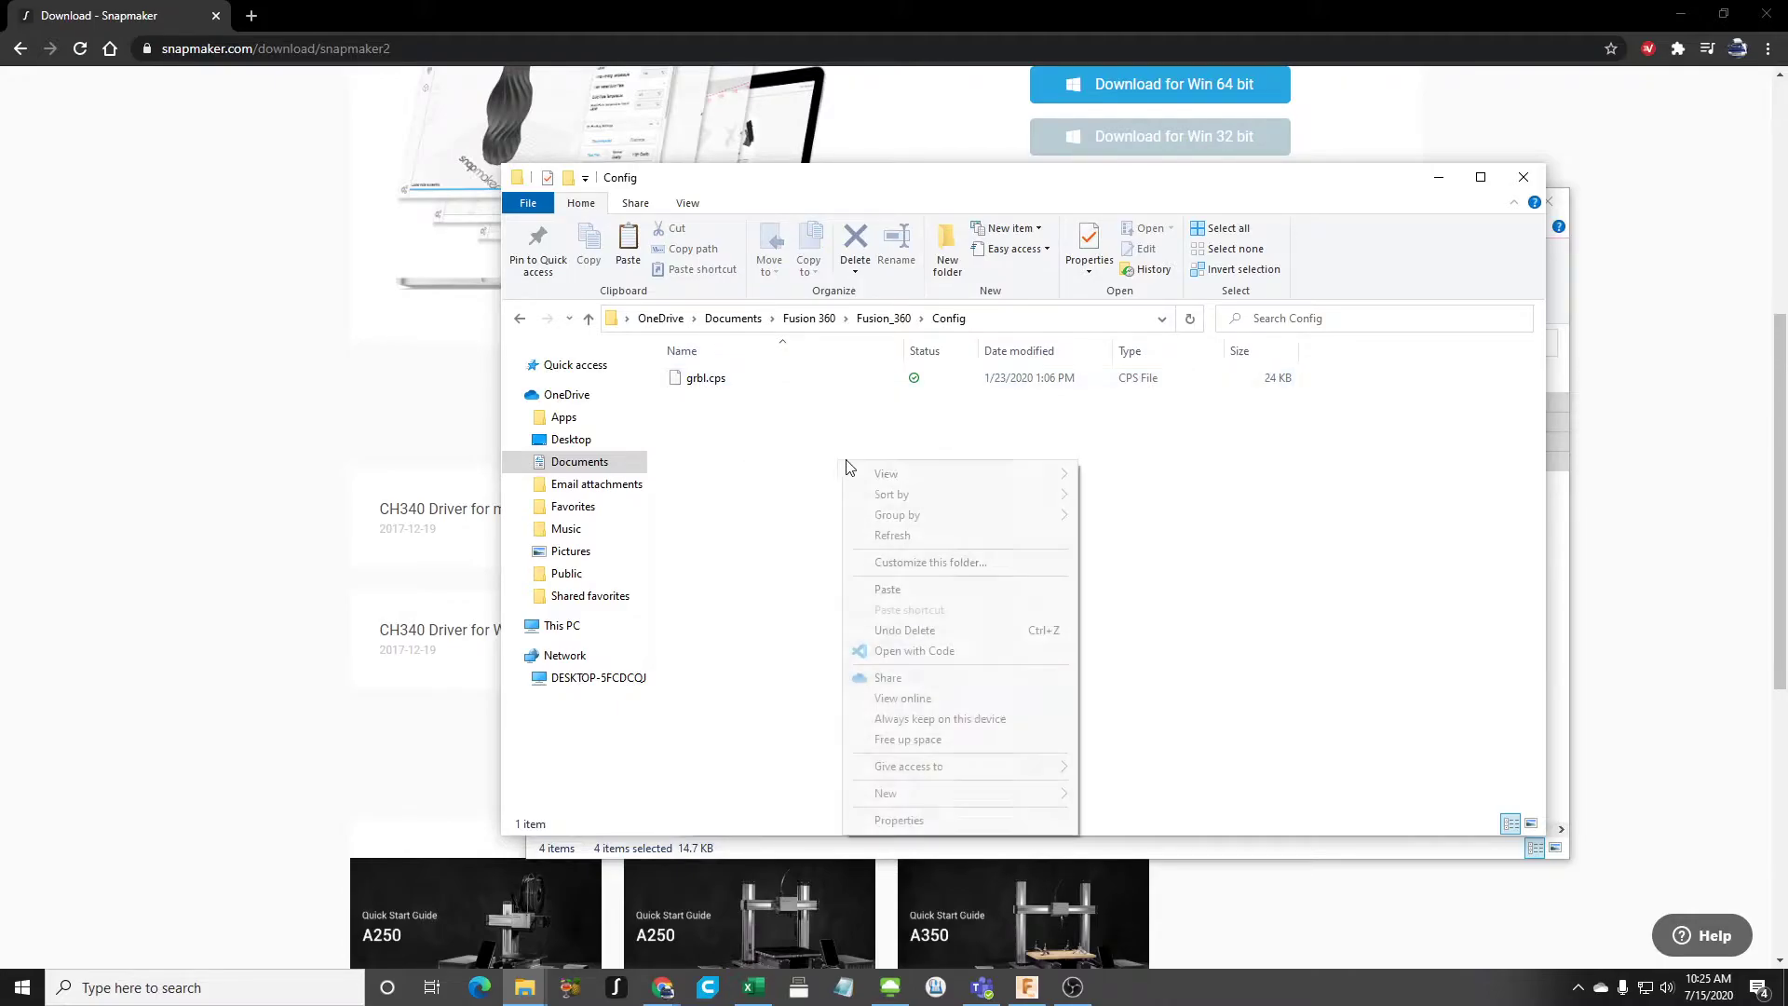
click(773, 539)
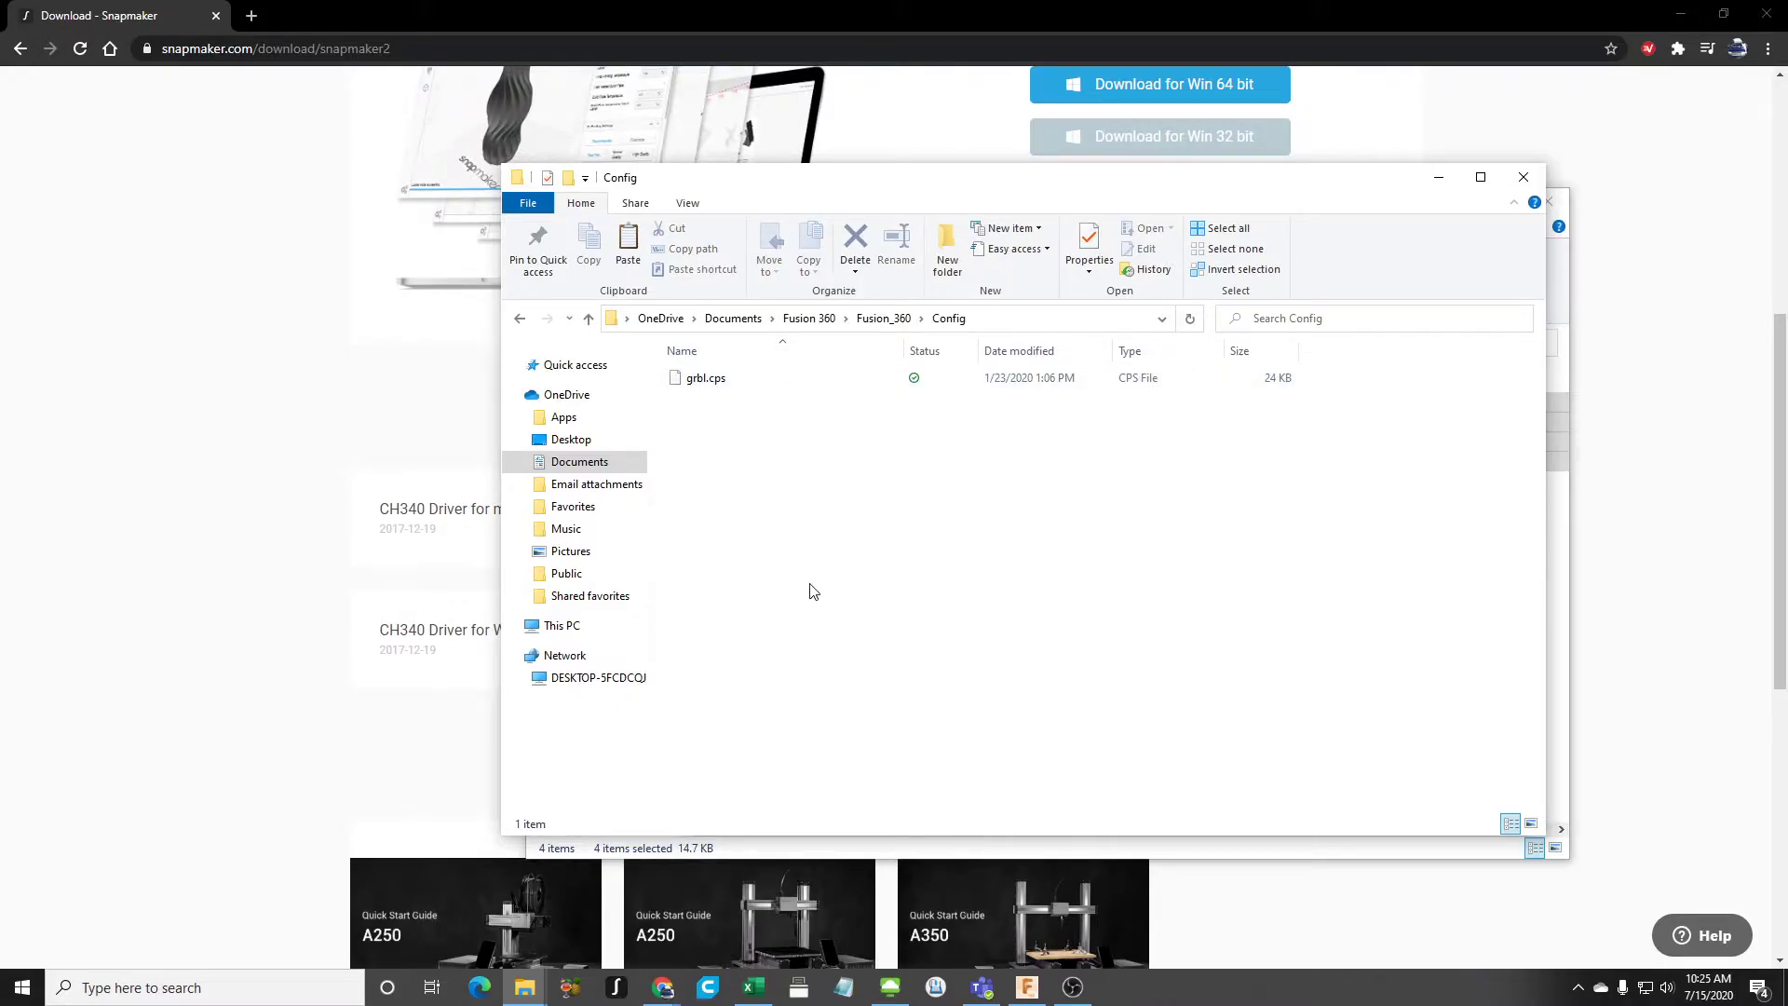
- Switch to Fusion 360 and check which vendors Post Process offers for the Adaptive1 toolpath
click(1027, 987)
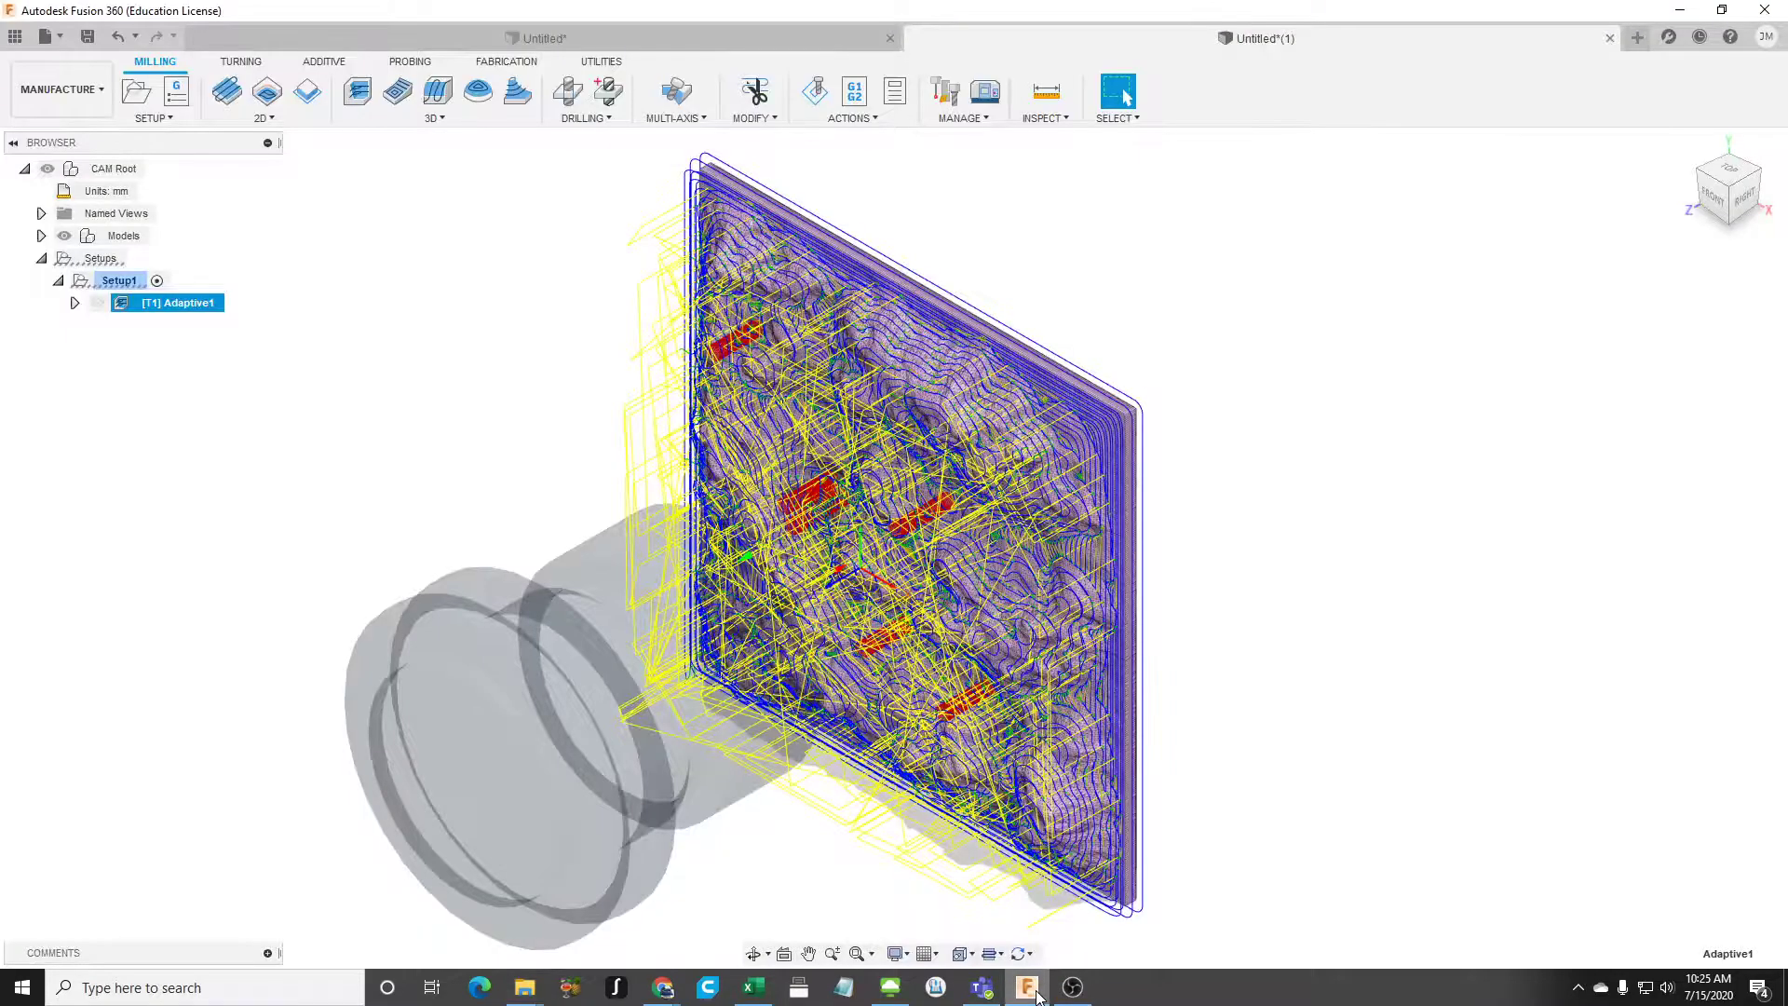
click(849, 118)
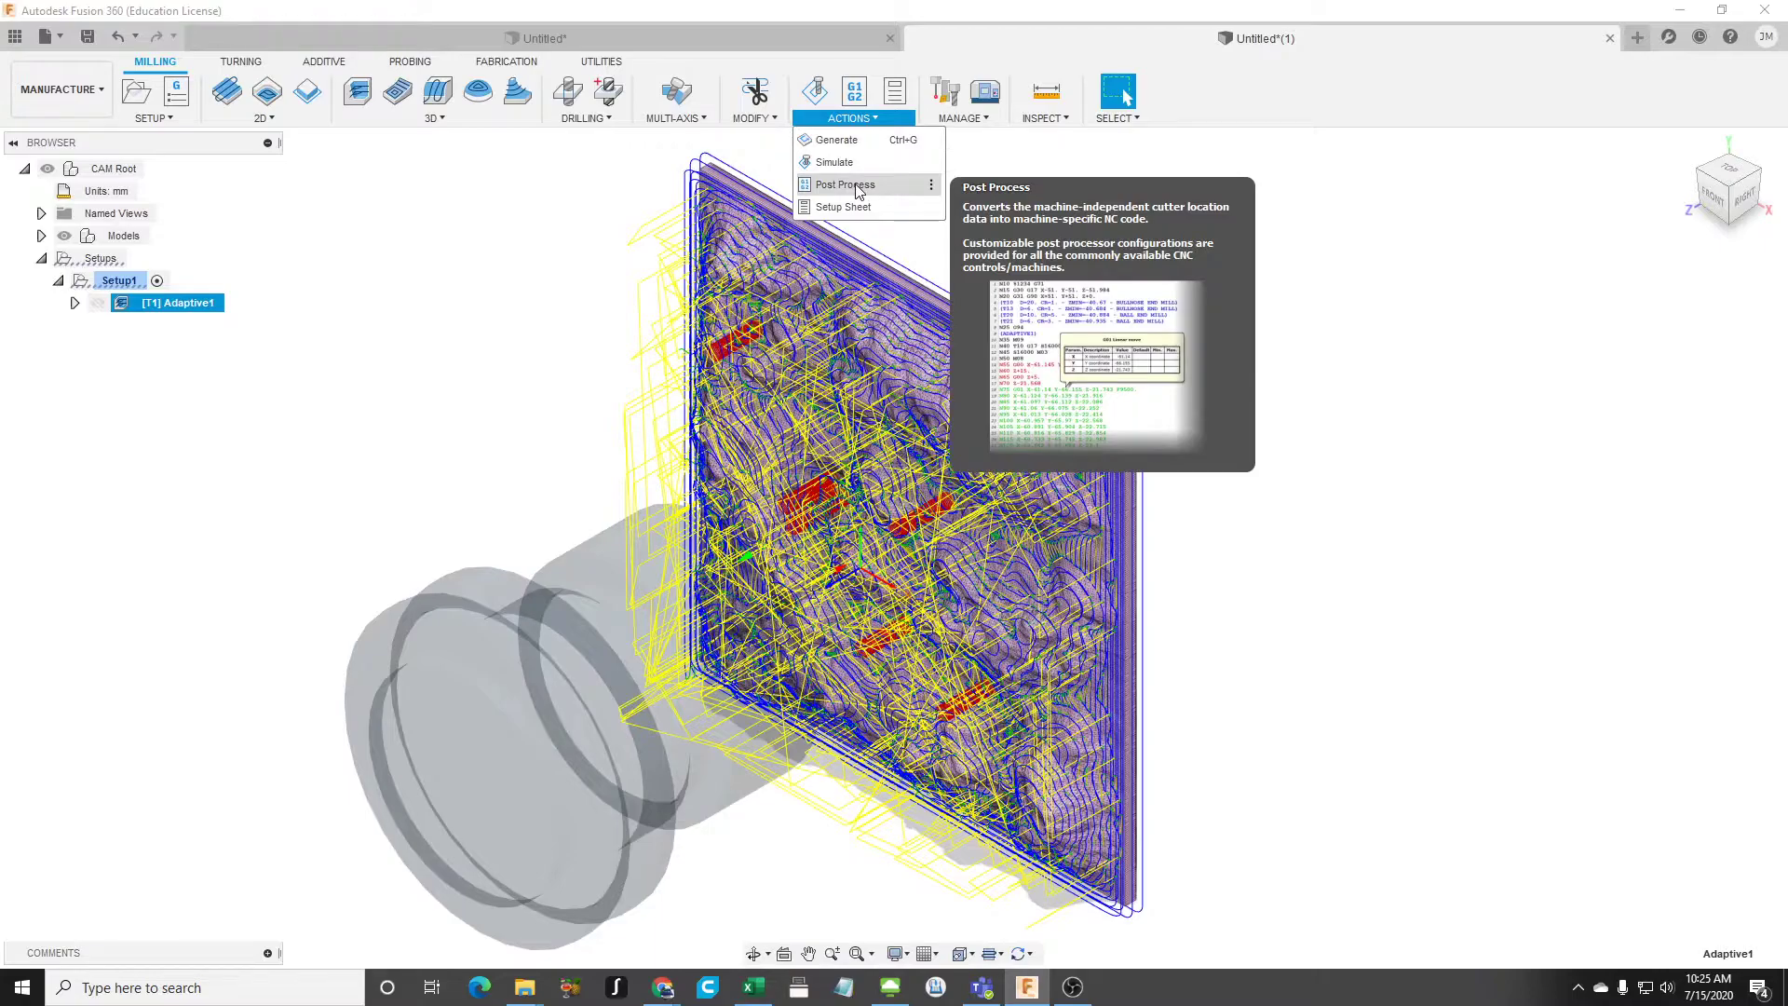
click(855, 185)
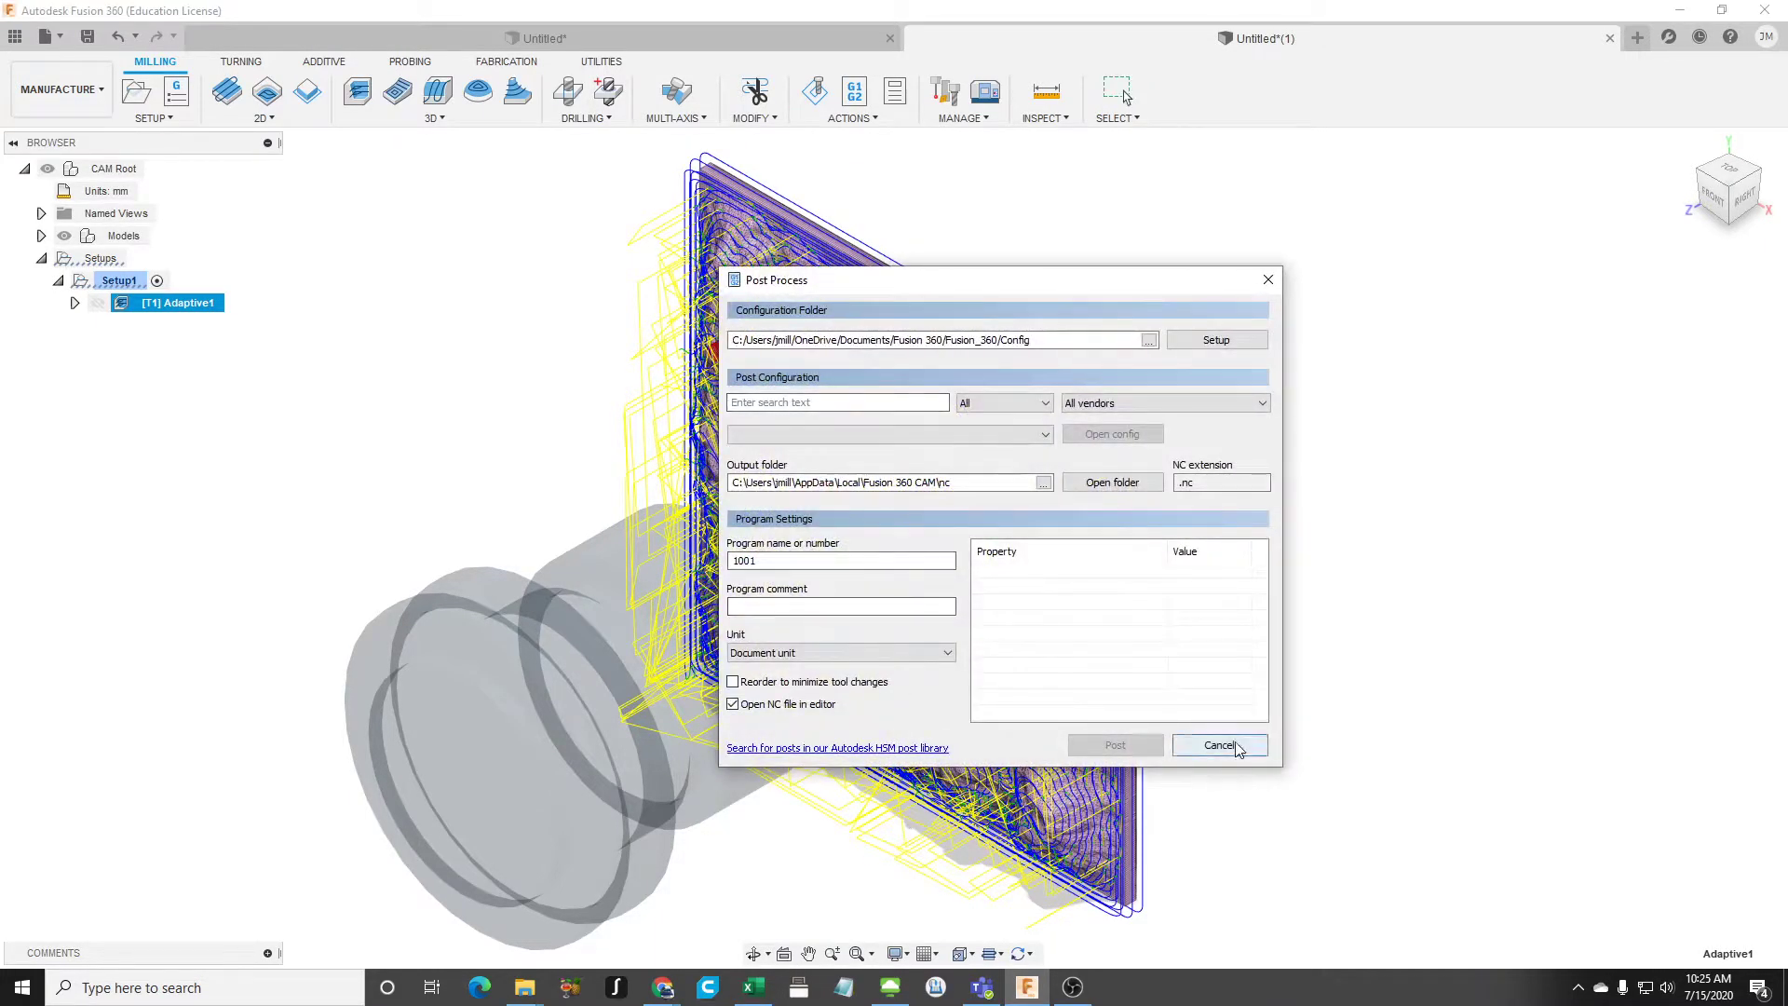
click(1220, 748)
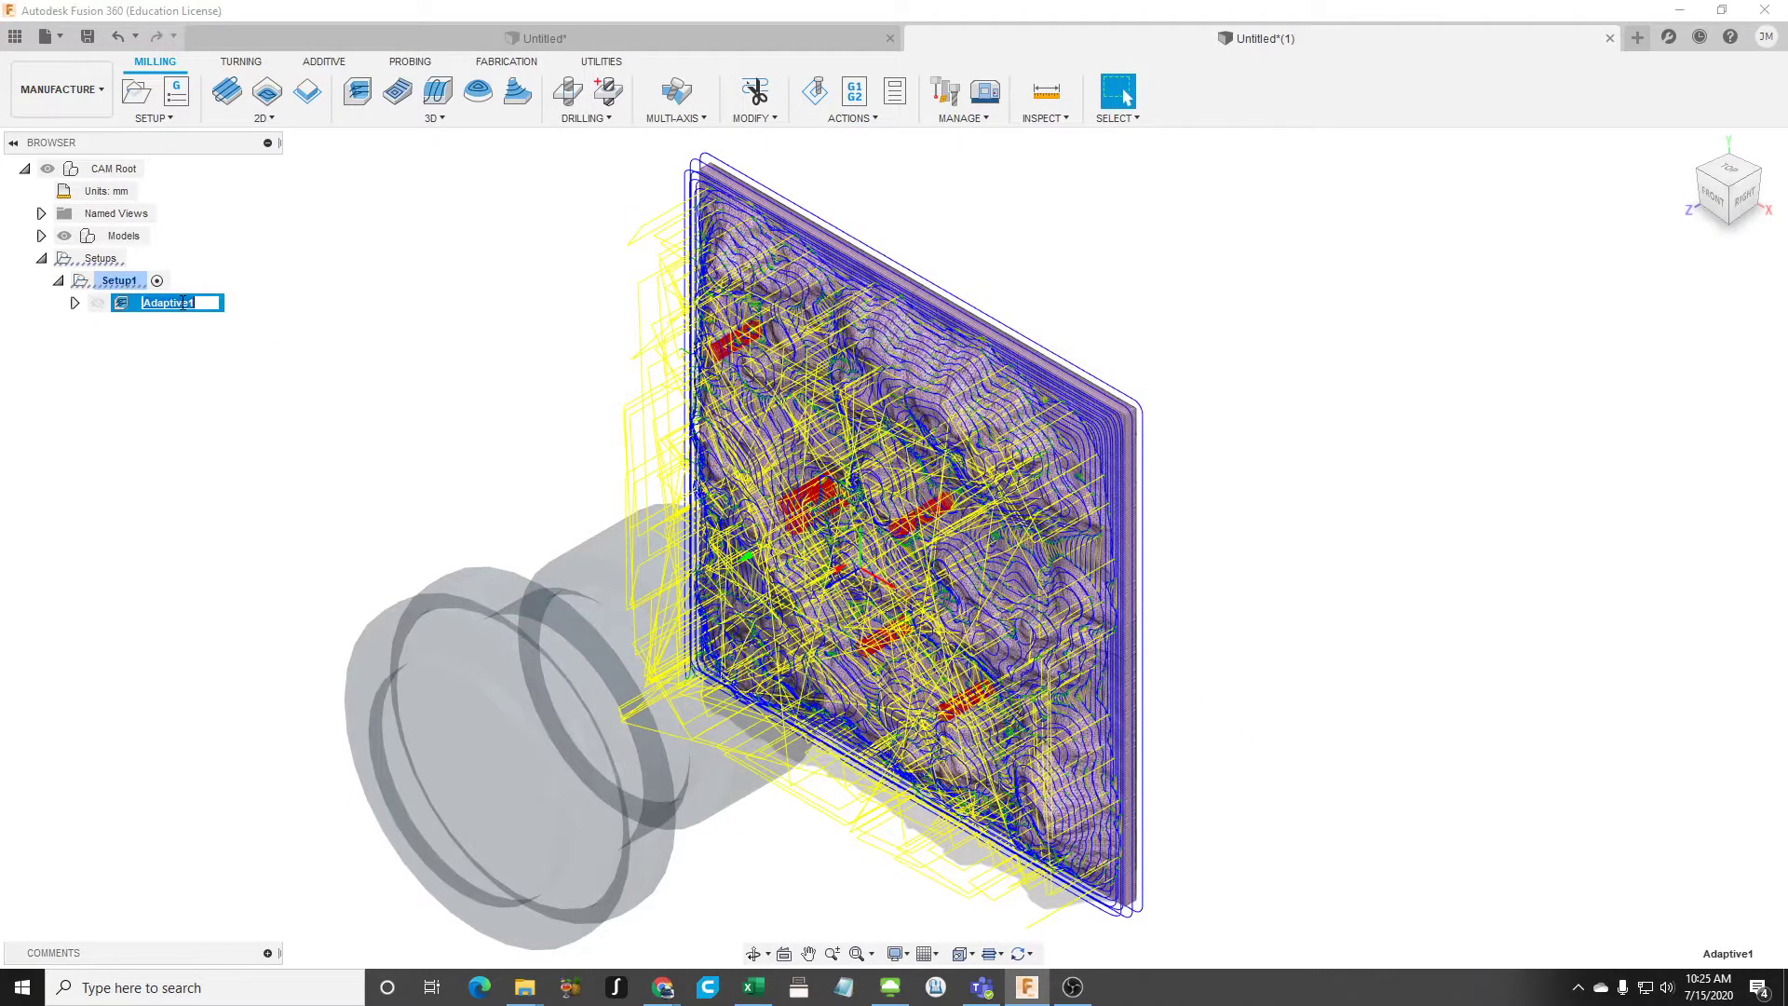
click(76, 303)
click(75, 304)
right_click(208, 310)
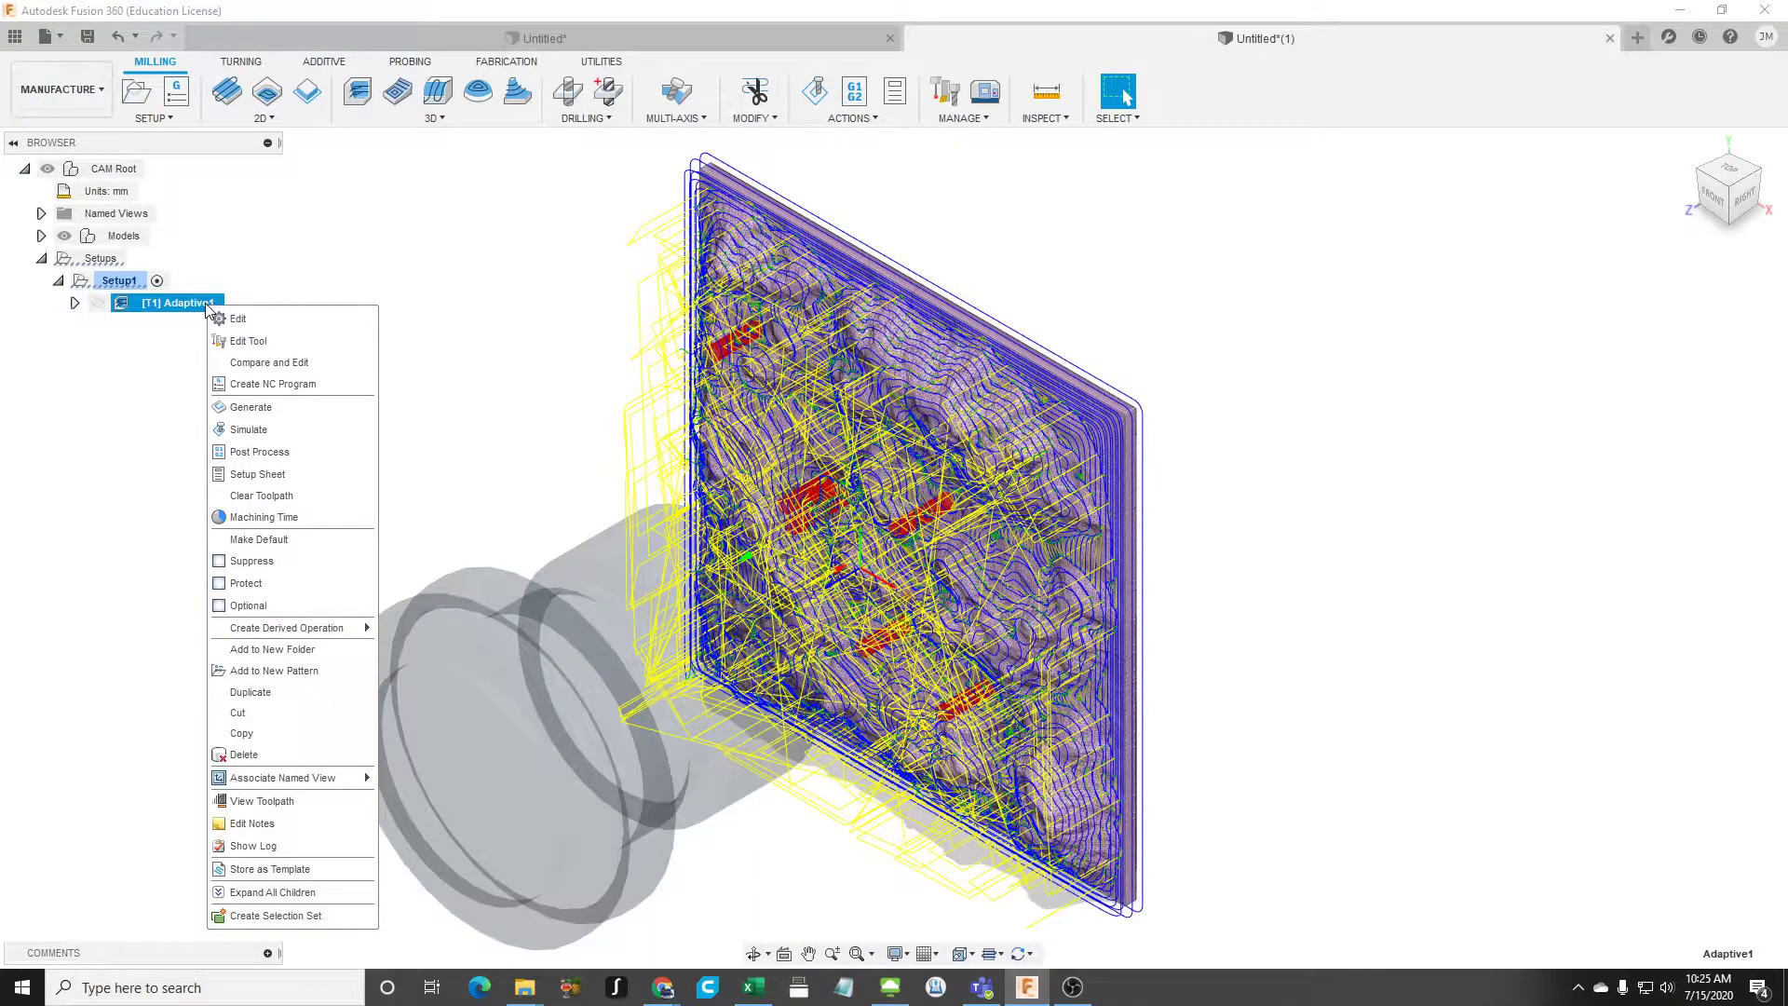
click(268, 451)
click(1103, 404)
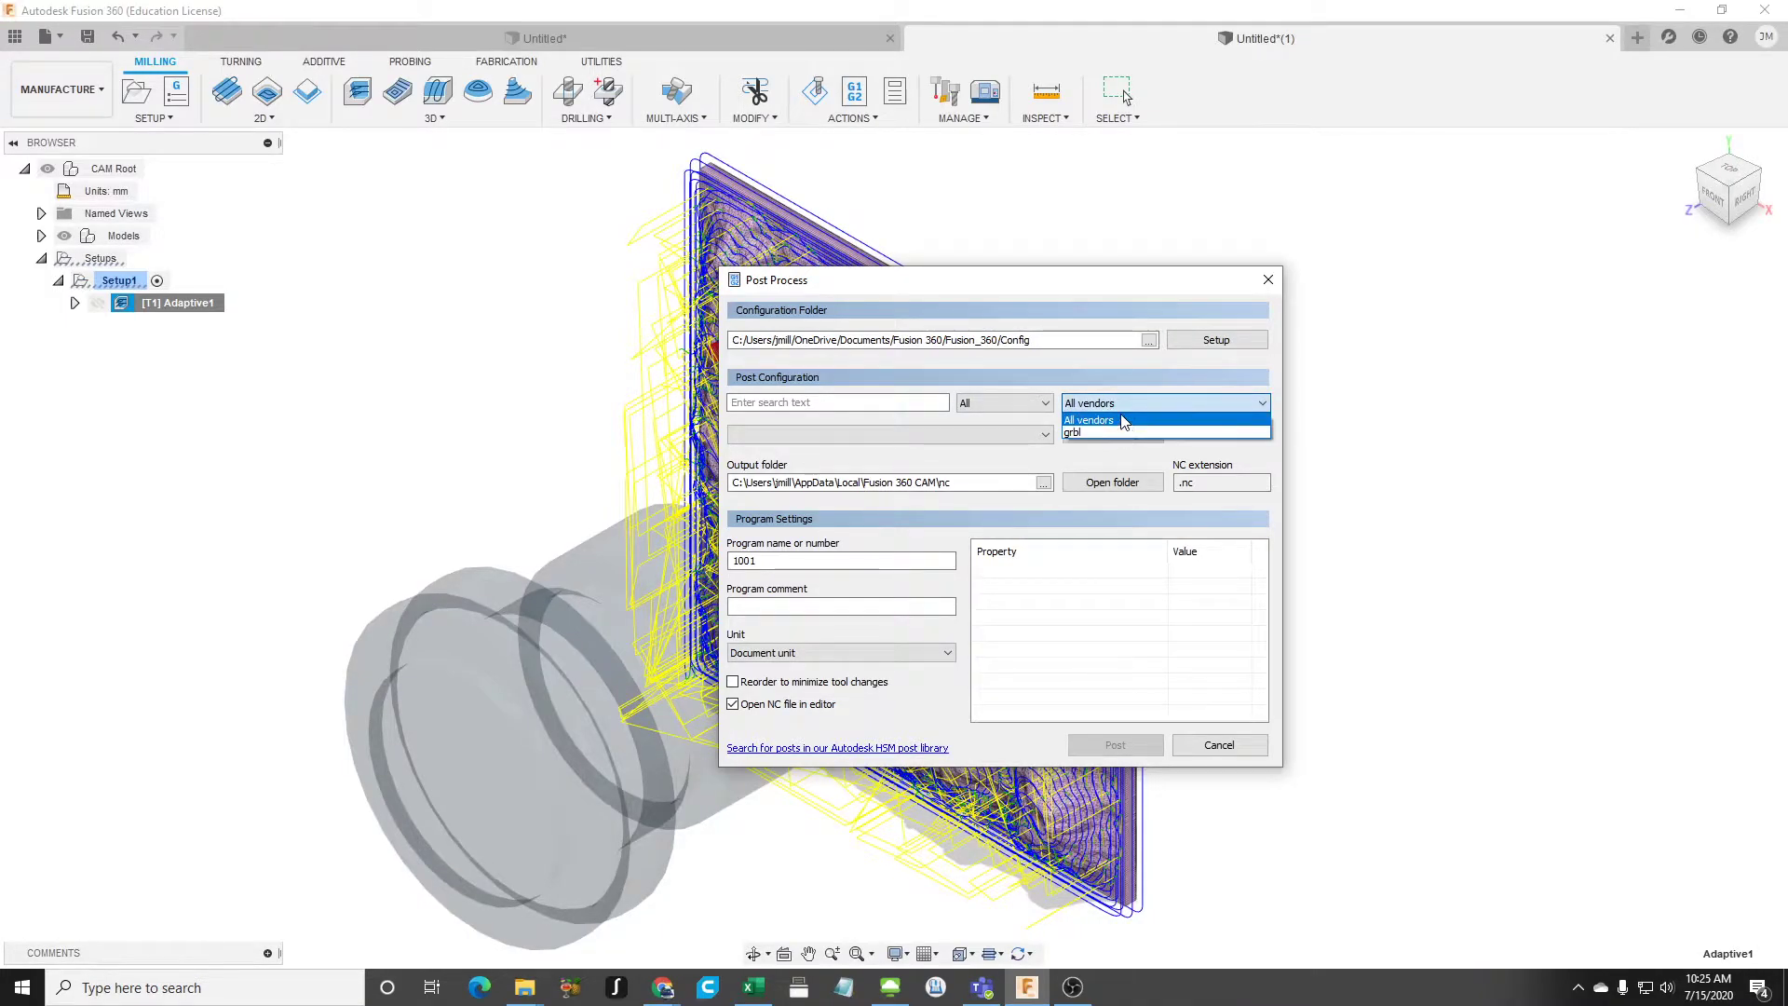
click(1097, 402)
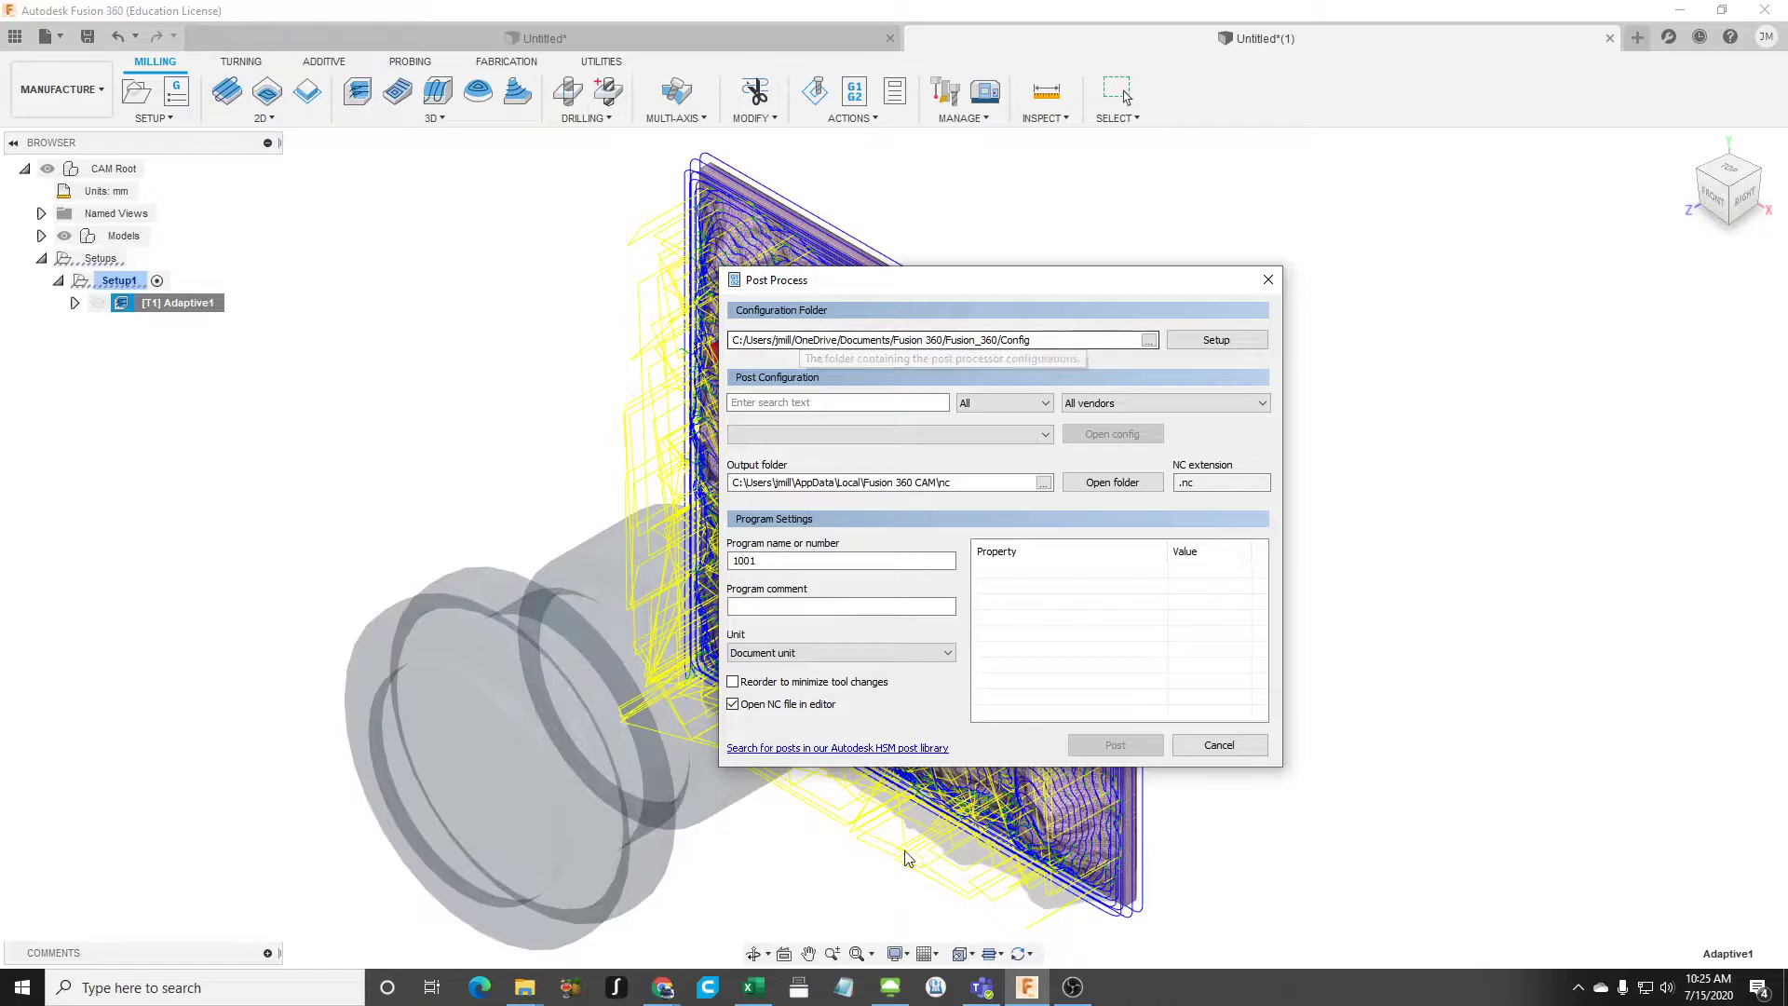
- Switch to File Explorer, paste the copied Snapmaker files into the Config folder and widen the Name column
mouse_move(526, 995)
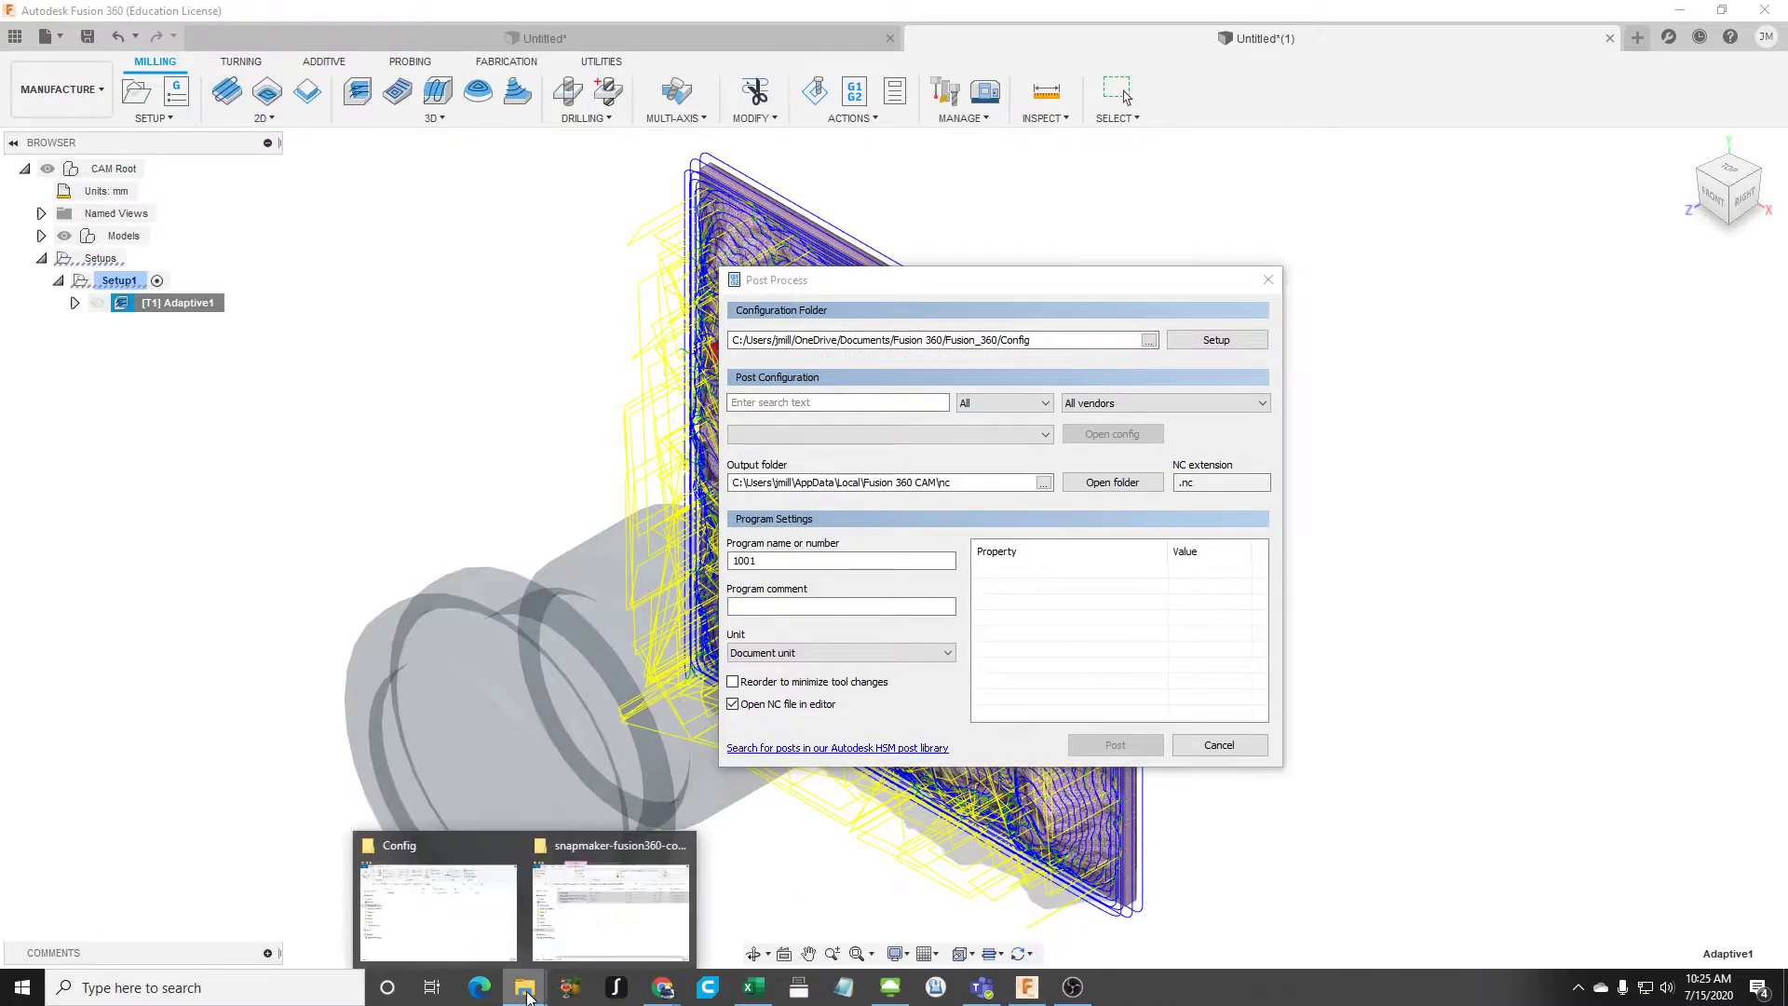
click(596, 935)
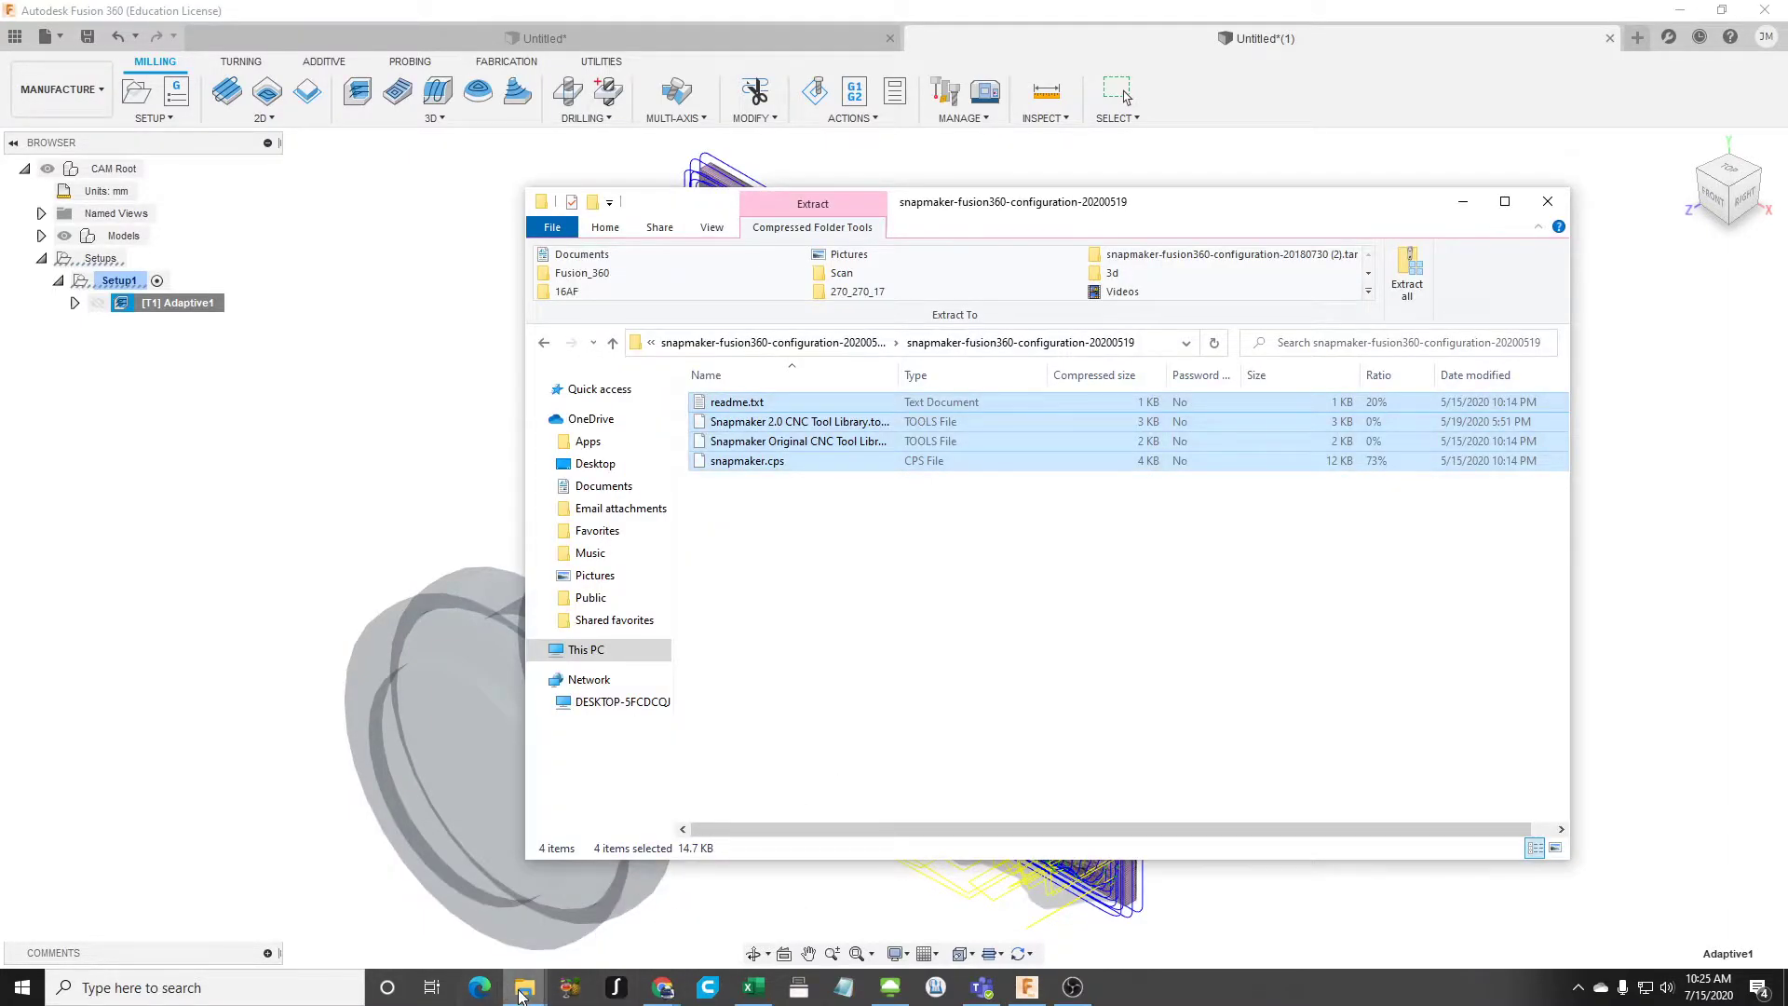
click(507, 943)
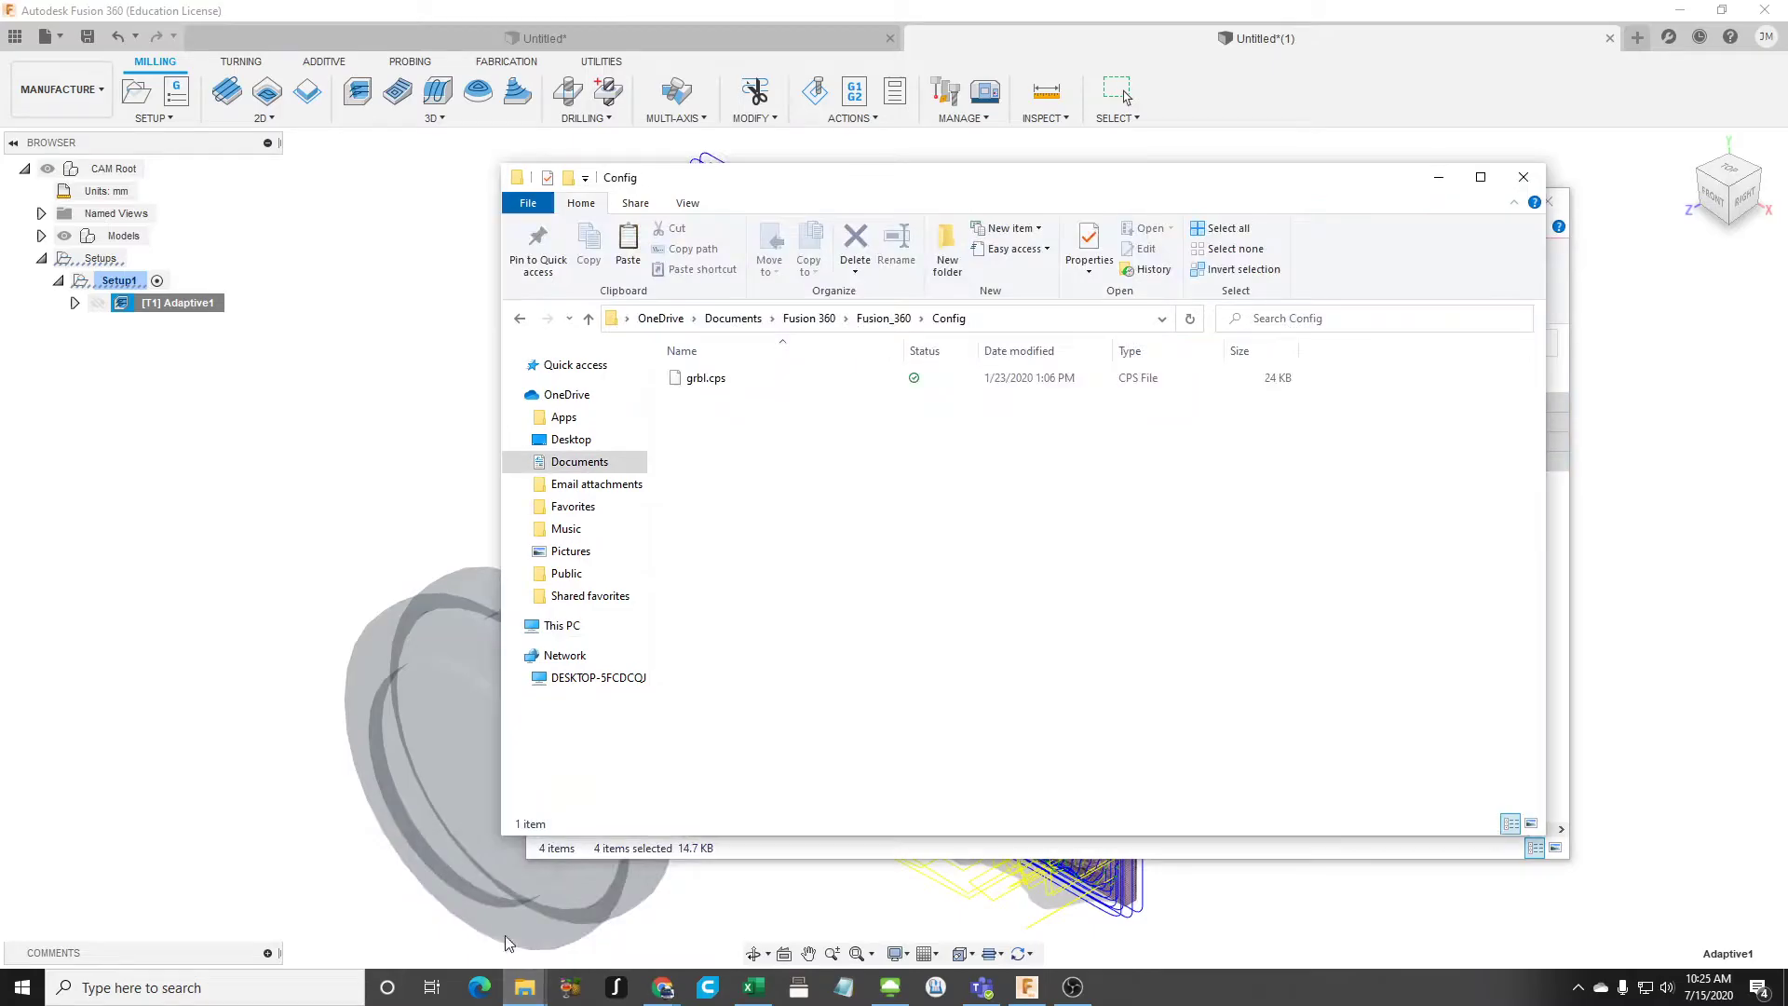
right_click(833, 503)
click(900, 622)
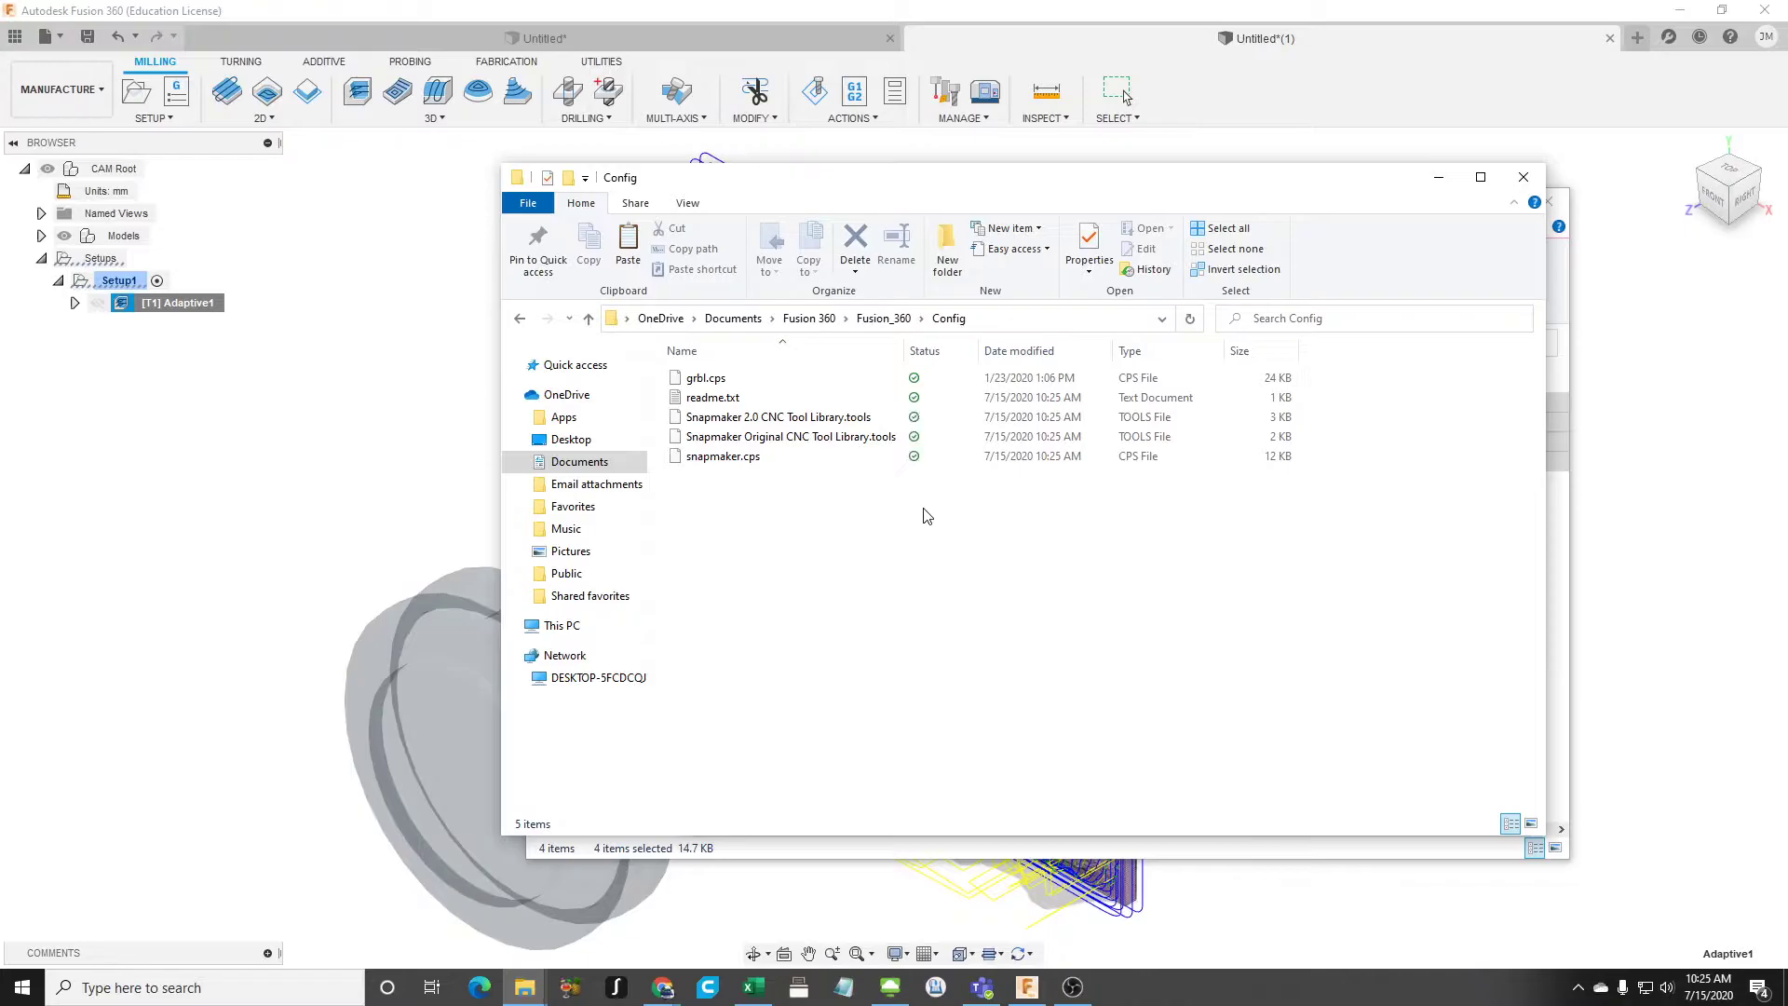
drag(903, 351, 986, 354)
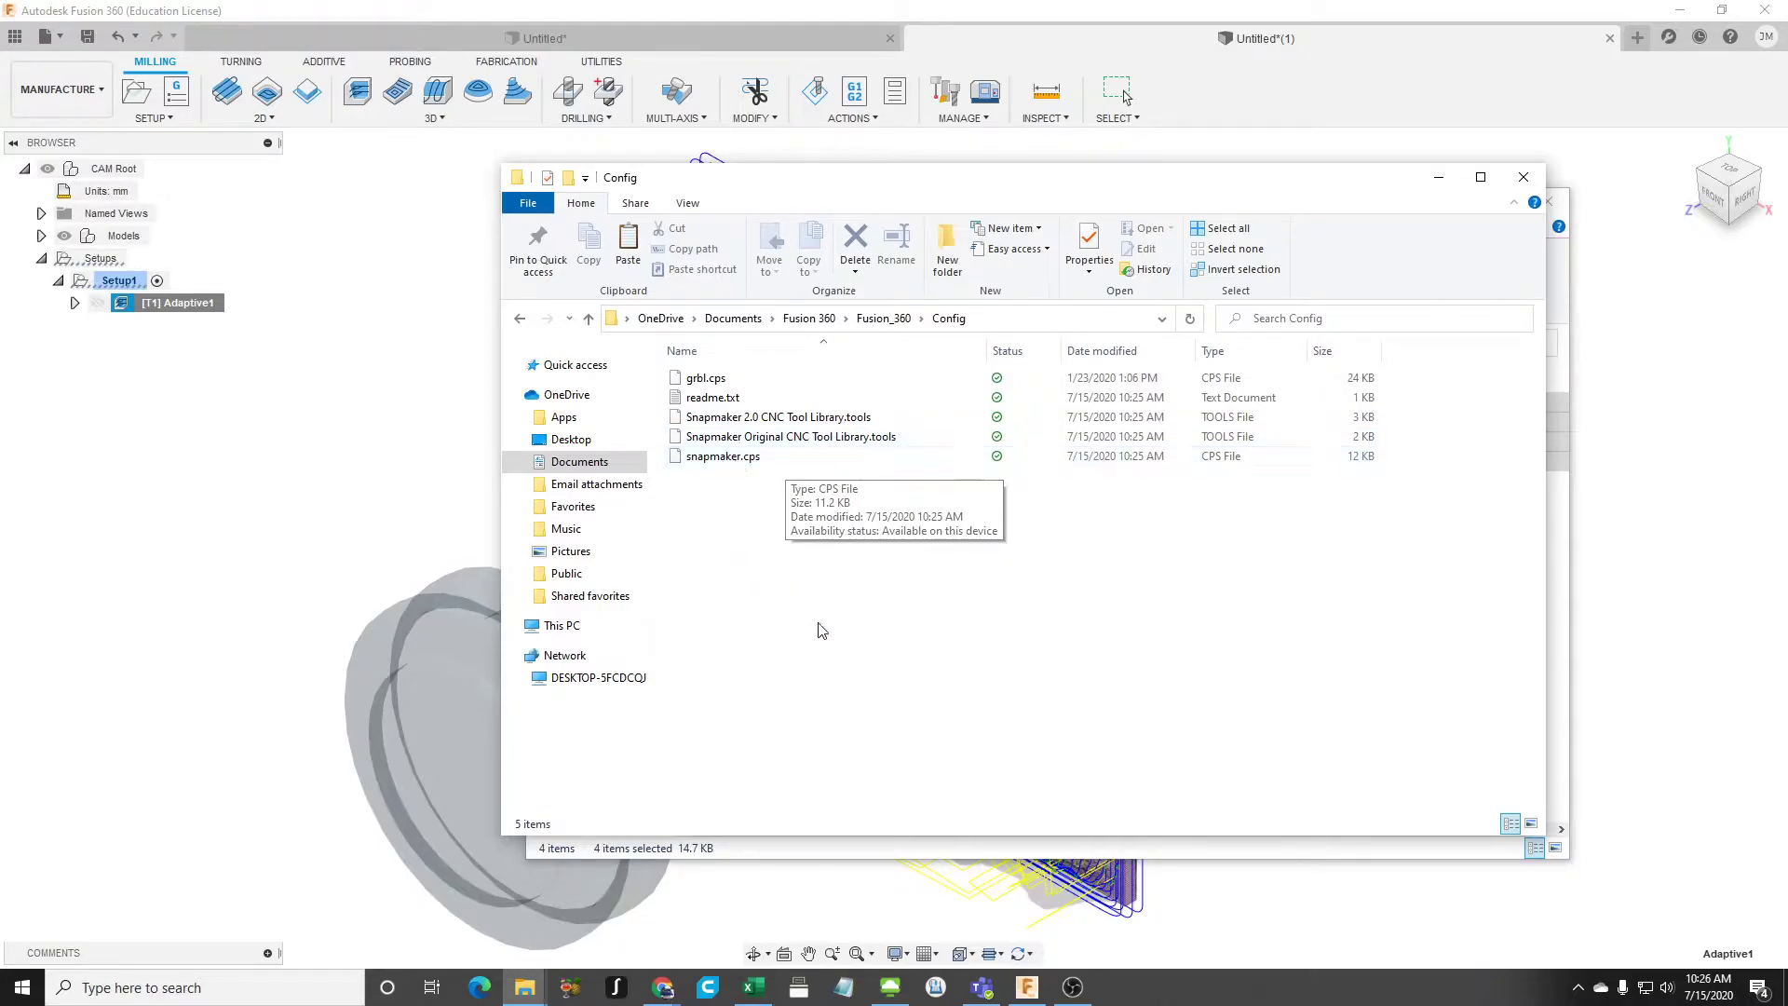
- Return to Fusion 360 and close the Post Process dialog without posting
click(1575, 569)
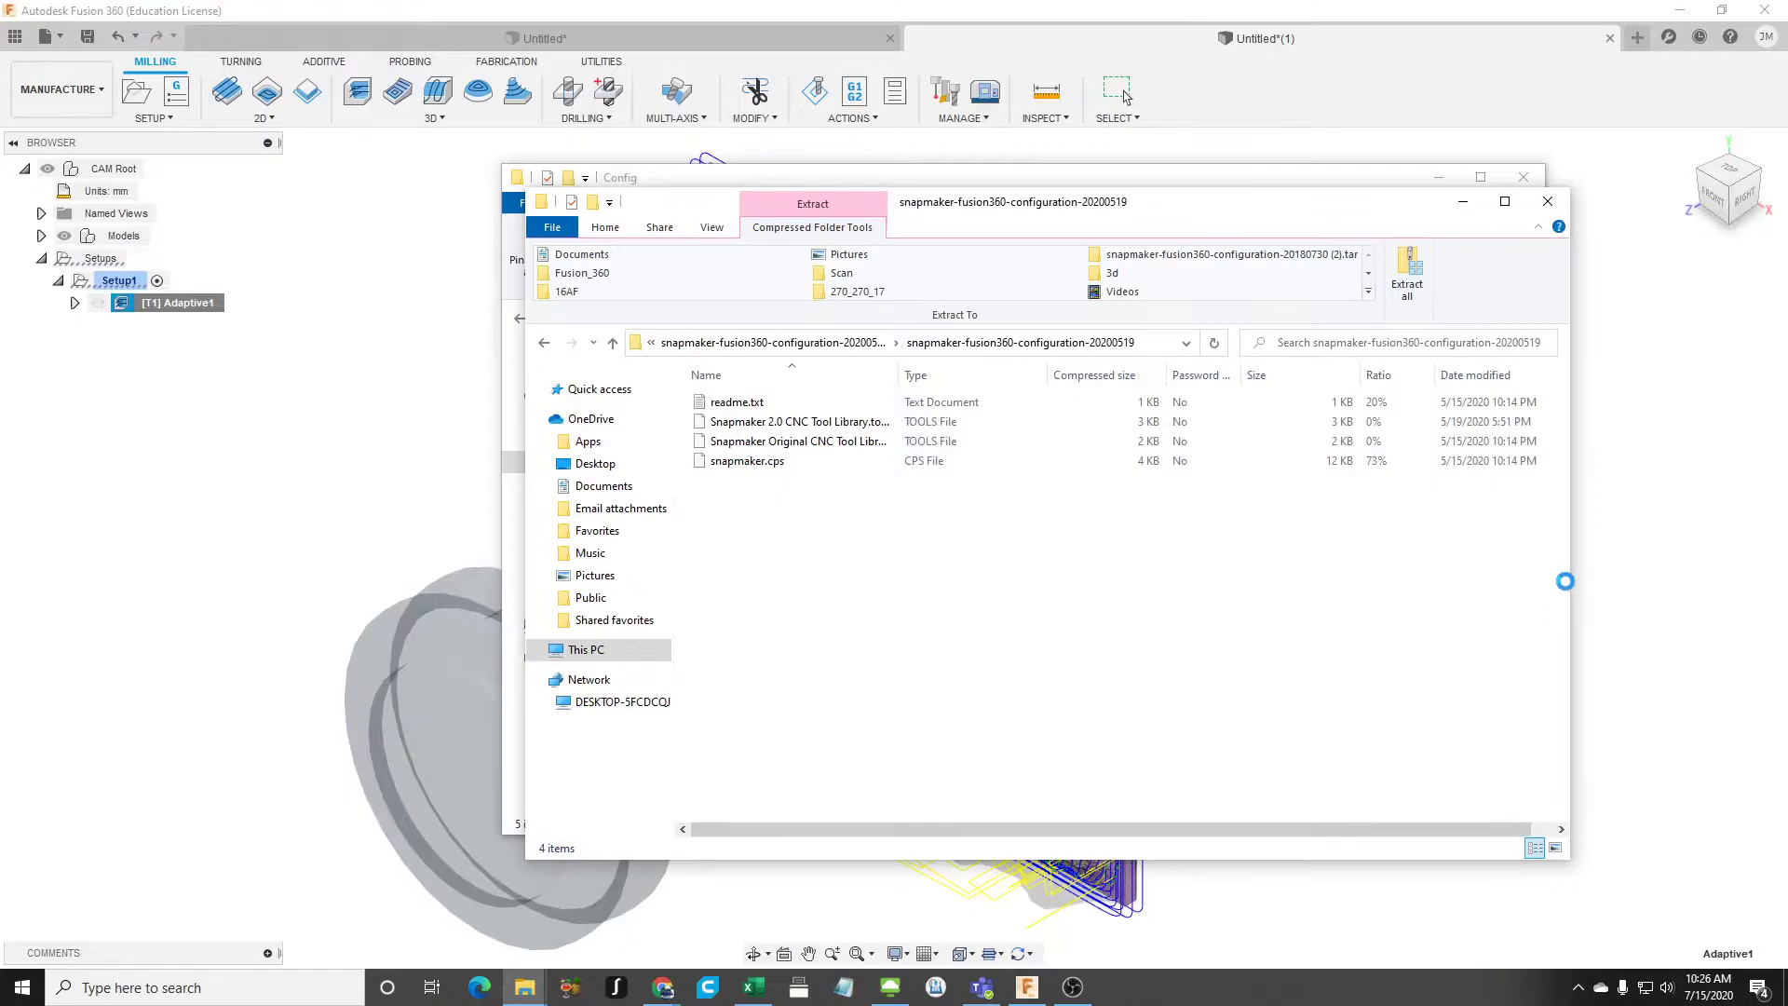
click(1665, 620)
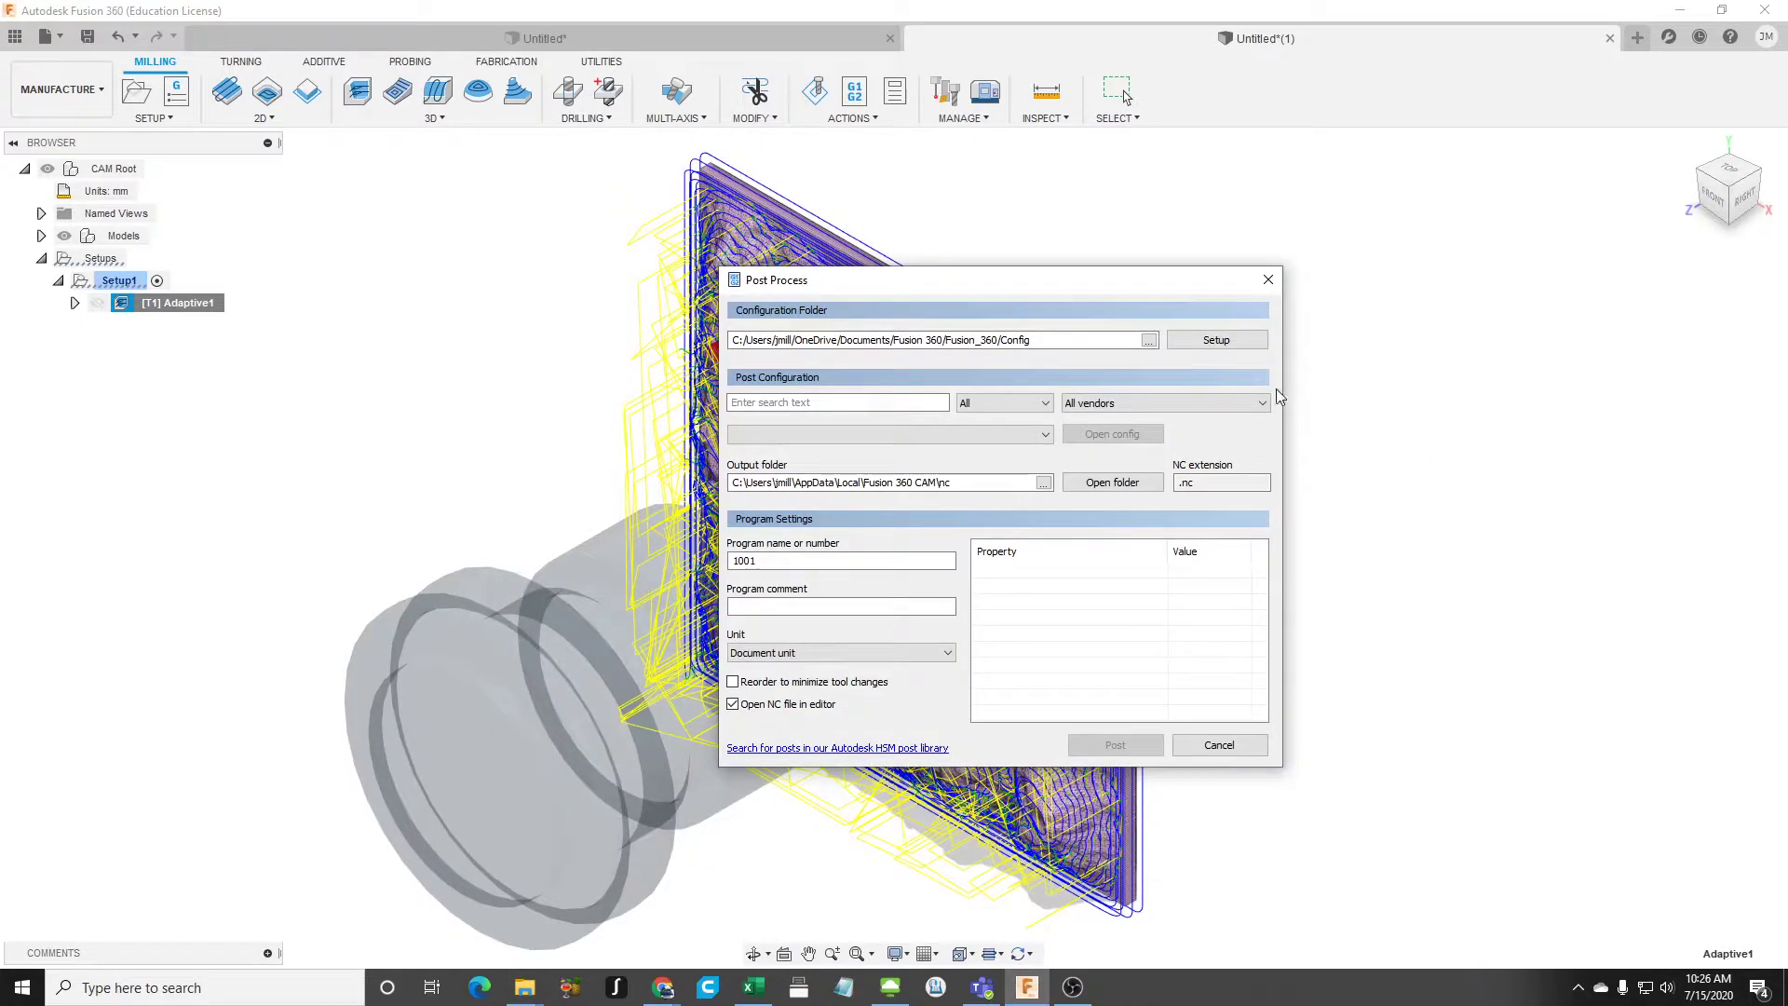
click(1235, 751)
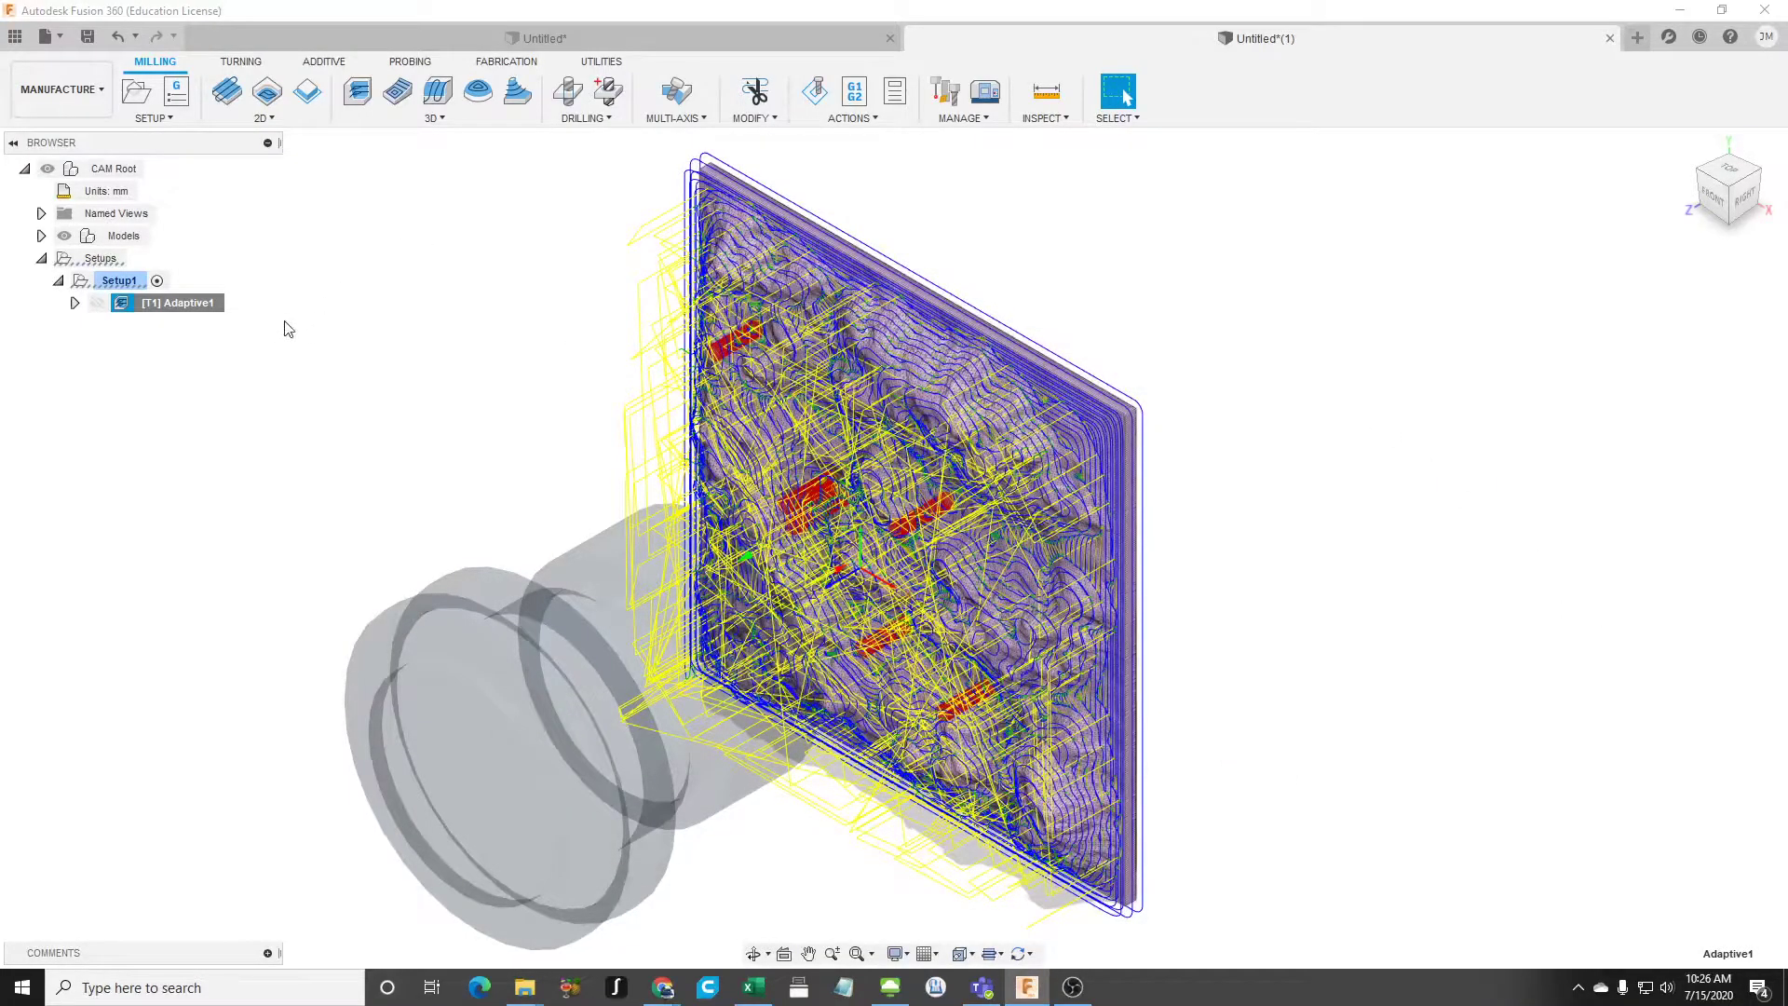
- Reopen Post Process for Adaptive1, try the SNAPMAKER vendor and cancel without posting
right_click(213, 307)
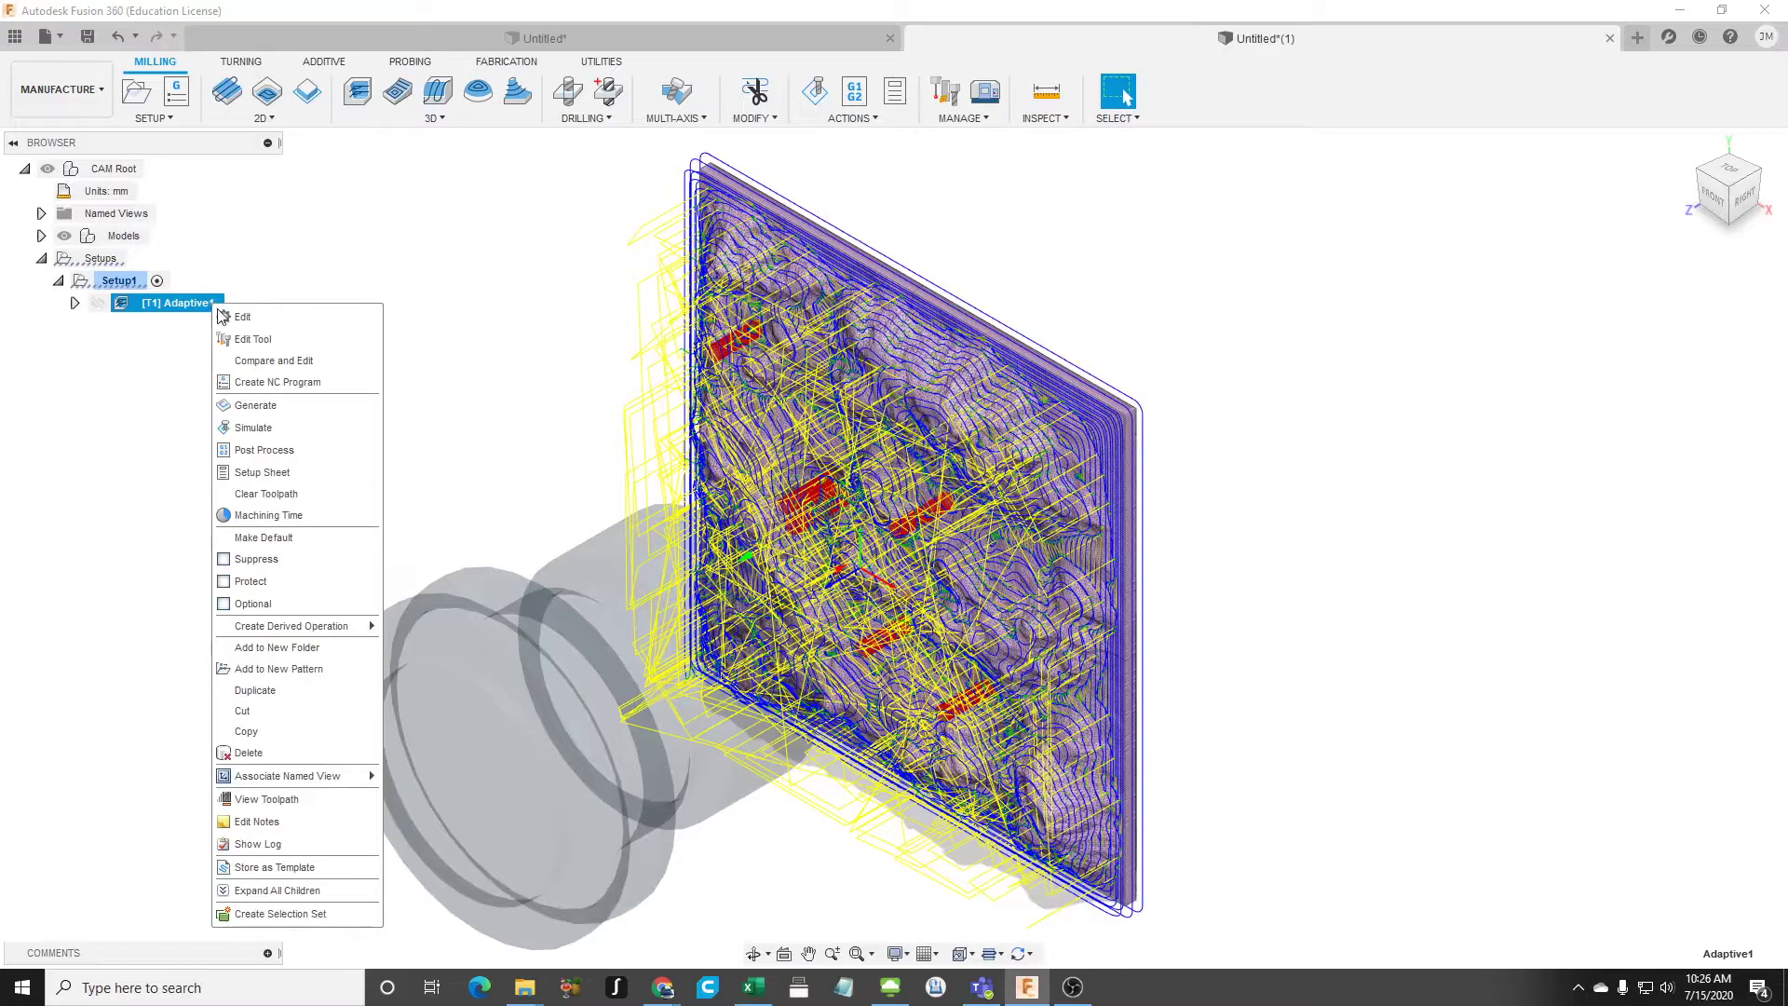
click(305, 443)
click(1194, 404)
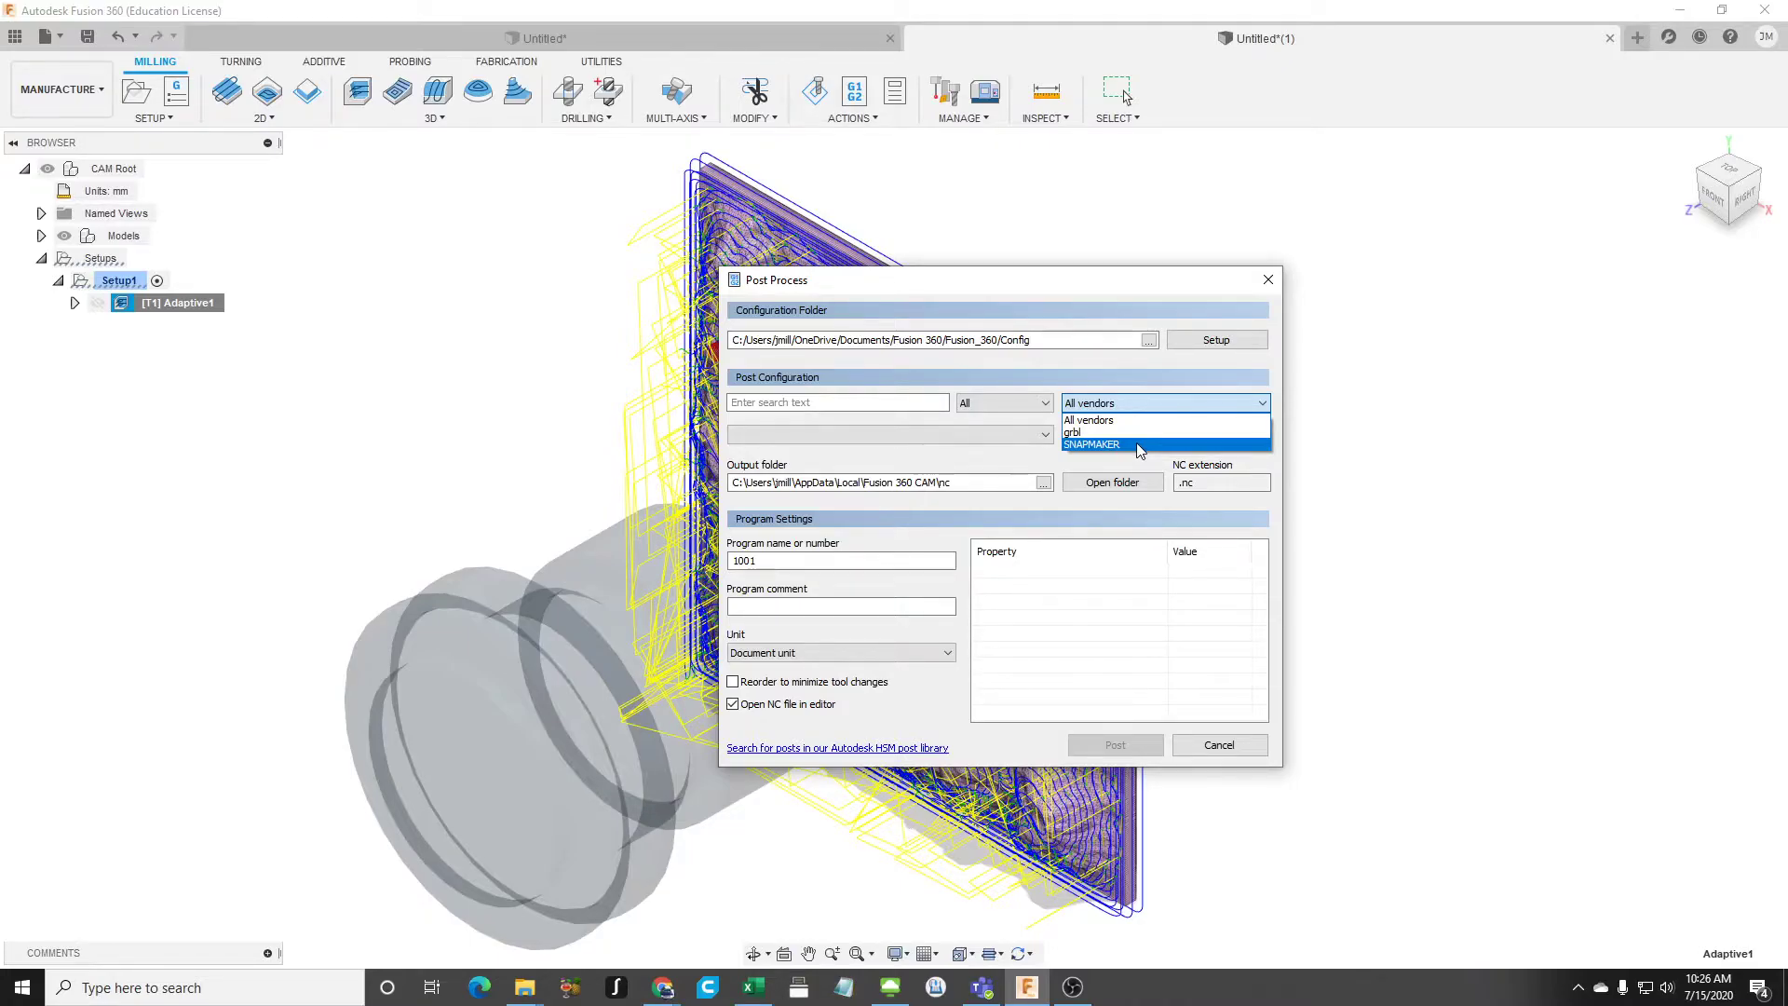
click(1137, 446)
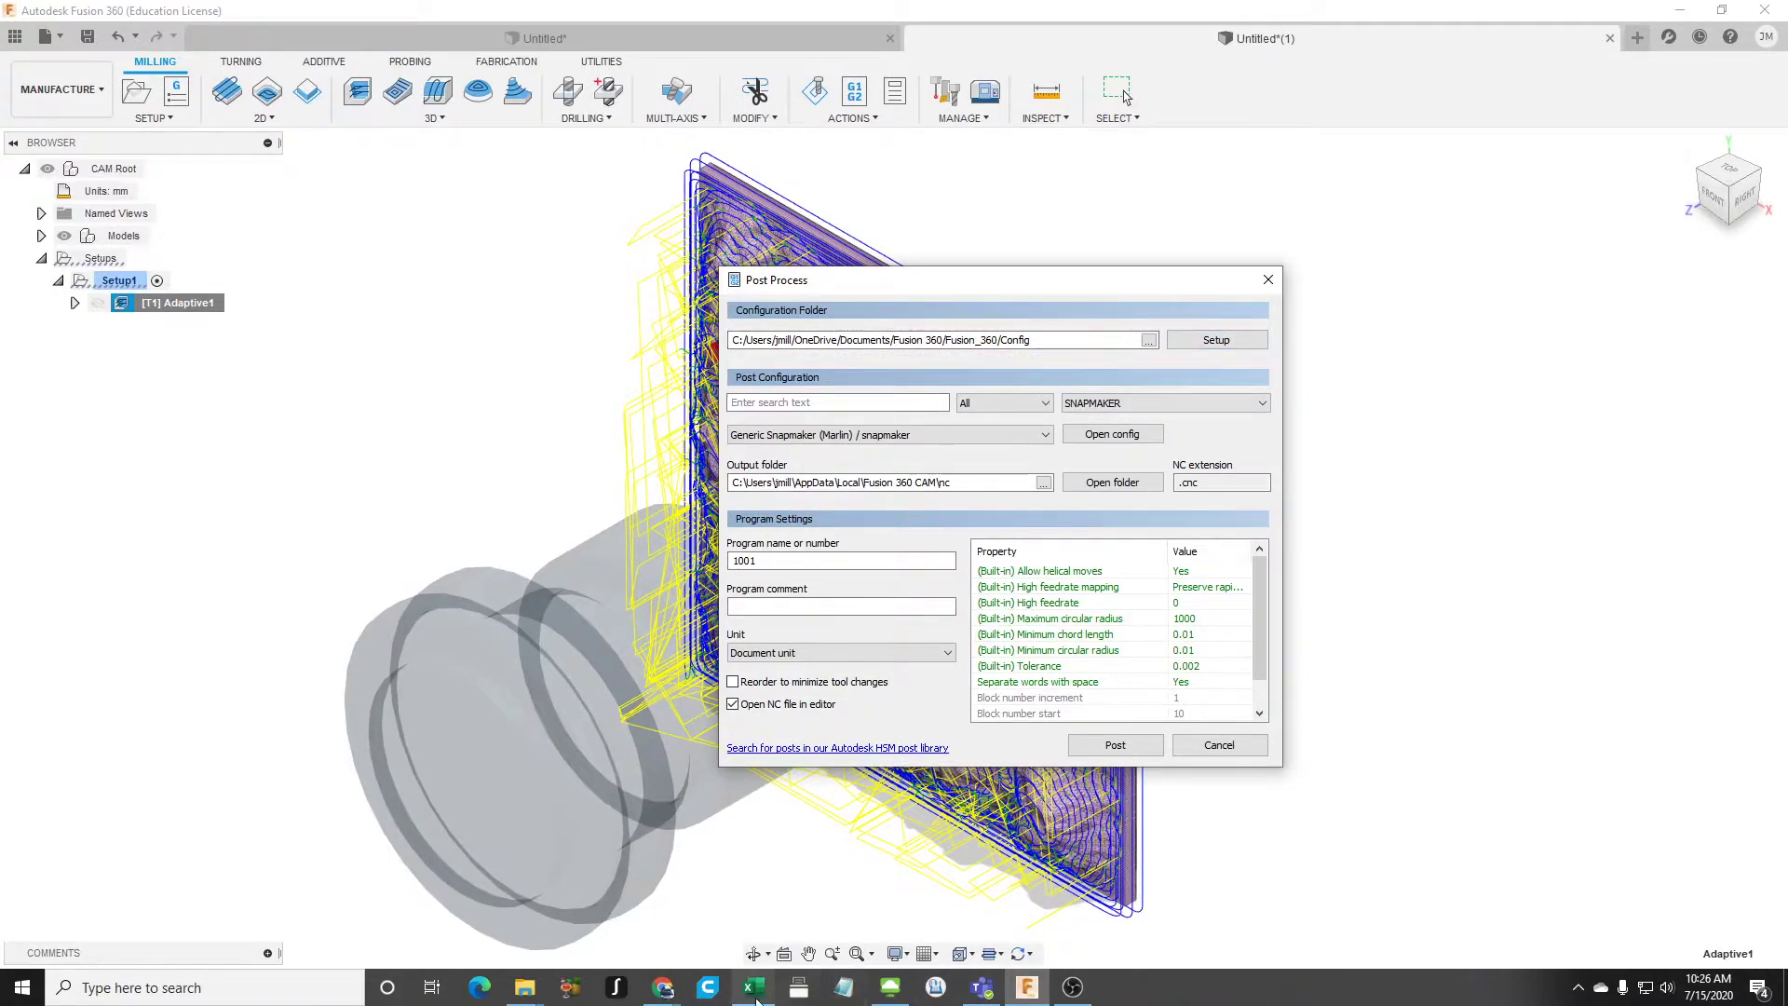
click(1223, 747)
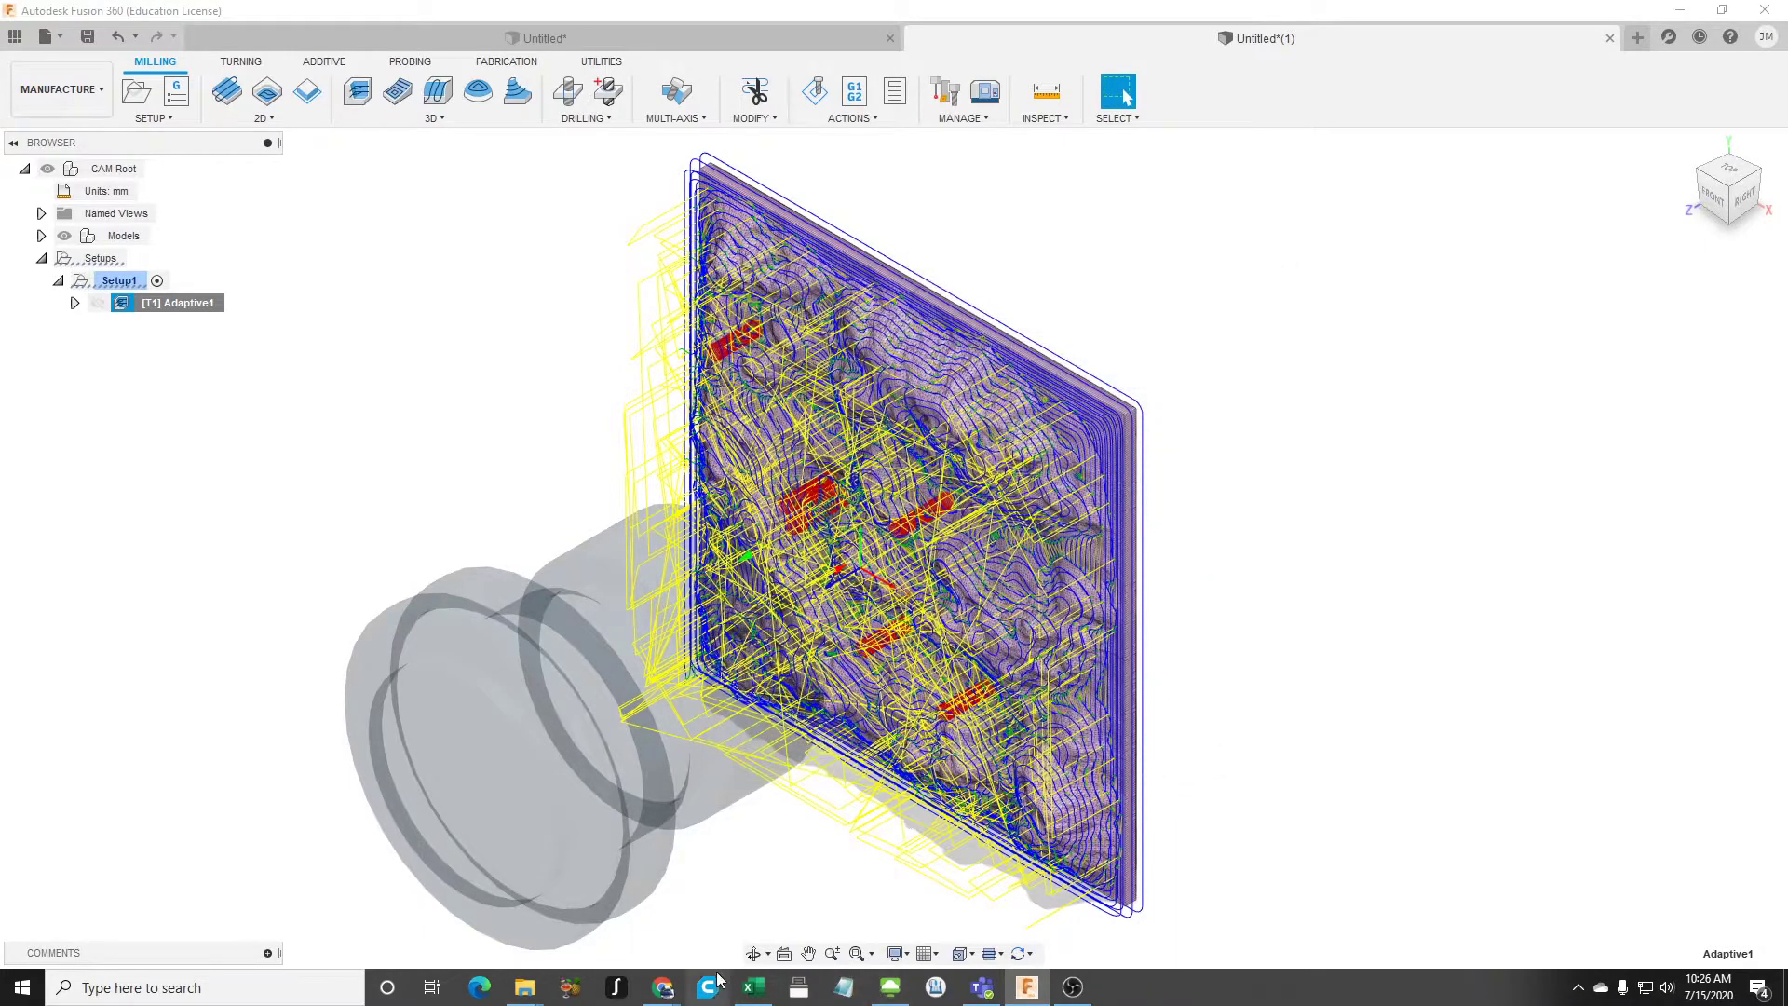
- Open snapmaker.cps from the Config folder in Notepad++ and minimize the File Explorer window
mouse_move(527, 996)
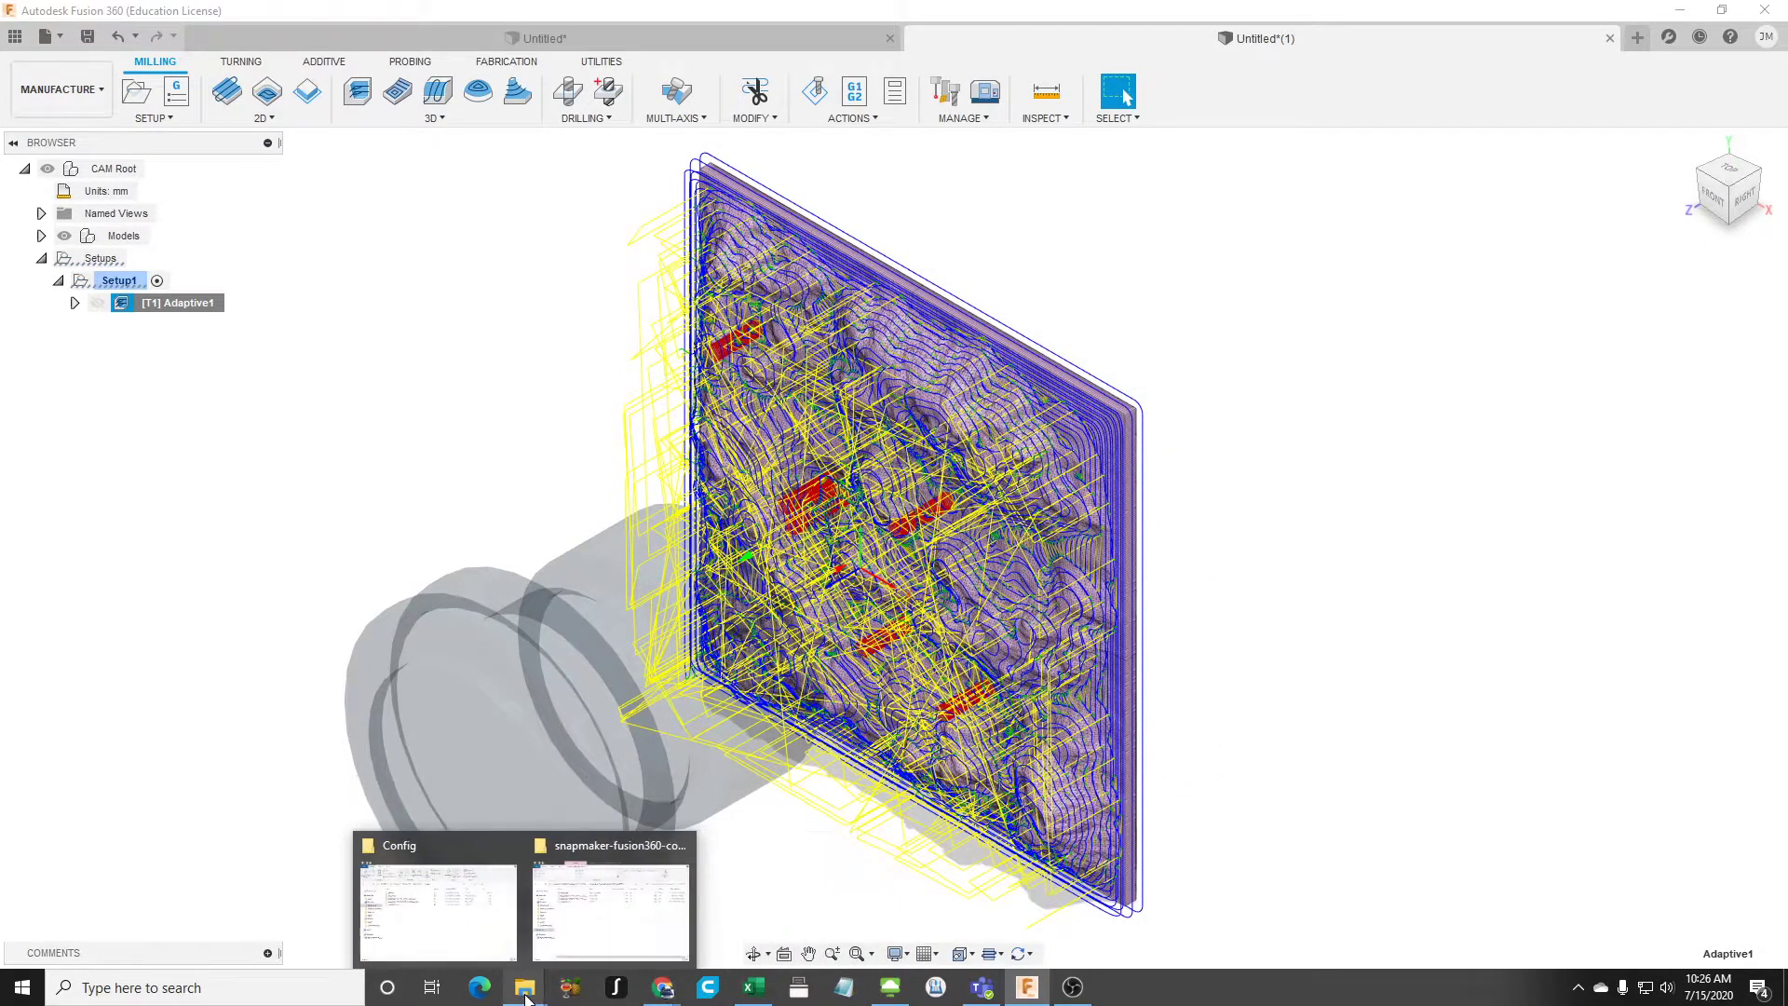
click(488, 922)
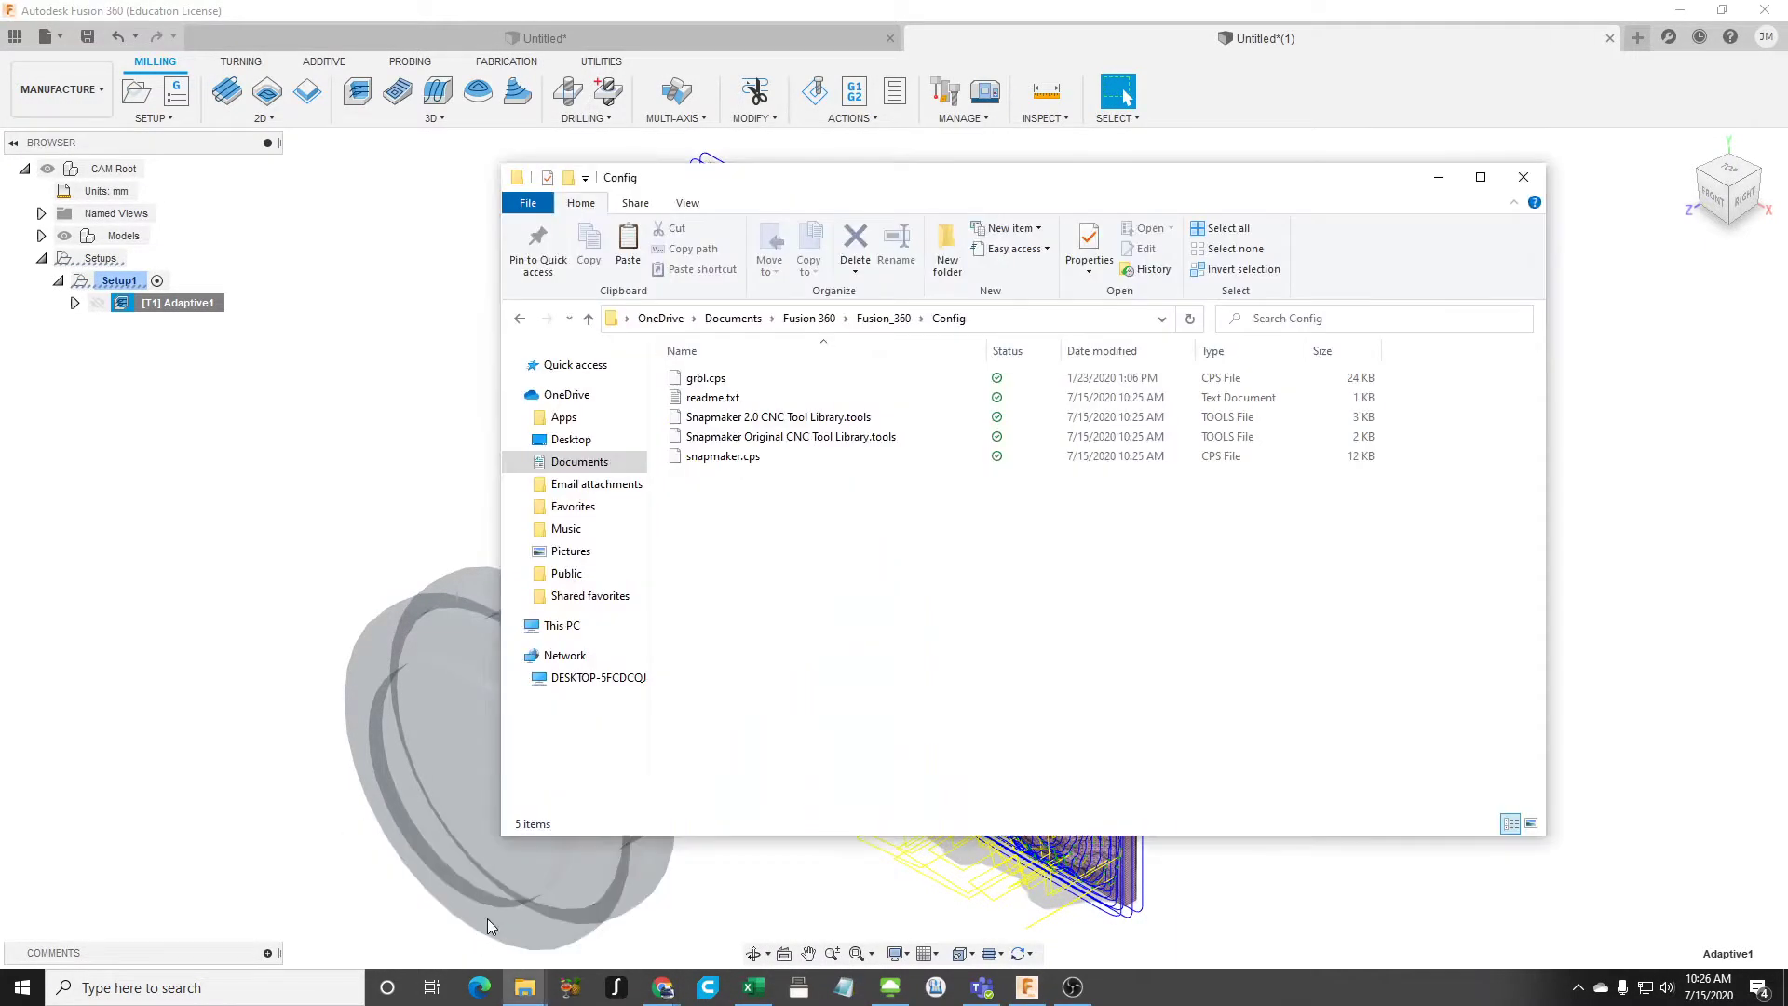
click(737, 458)
right_click(735, 453)
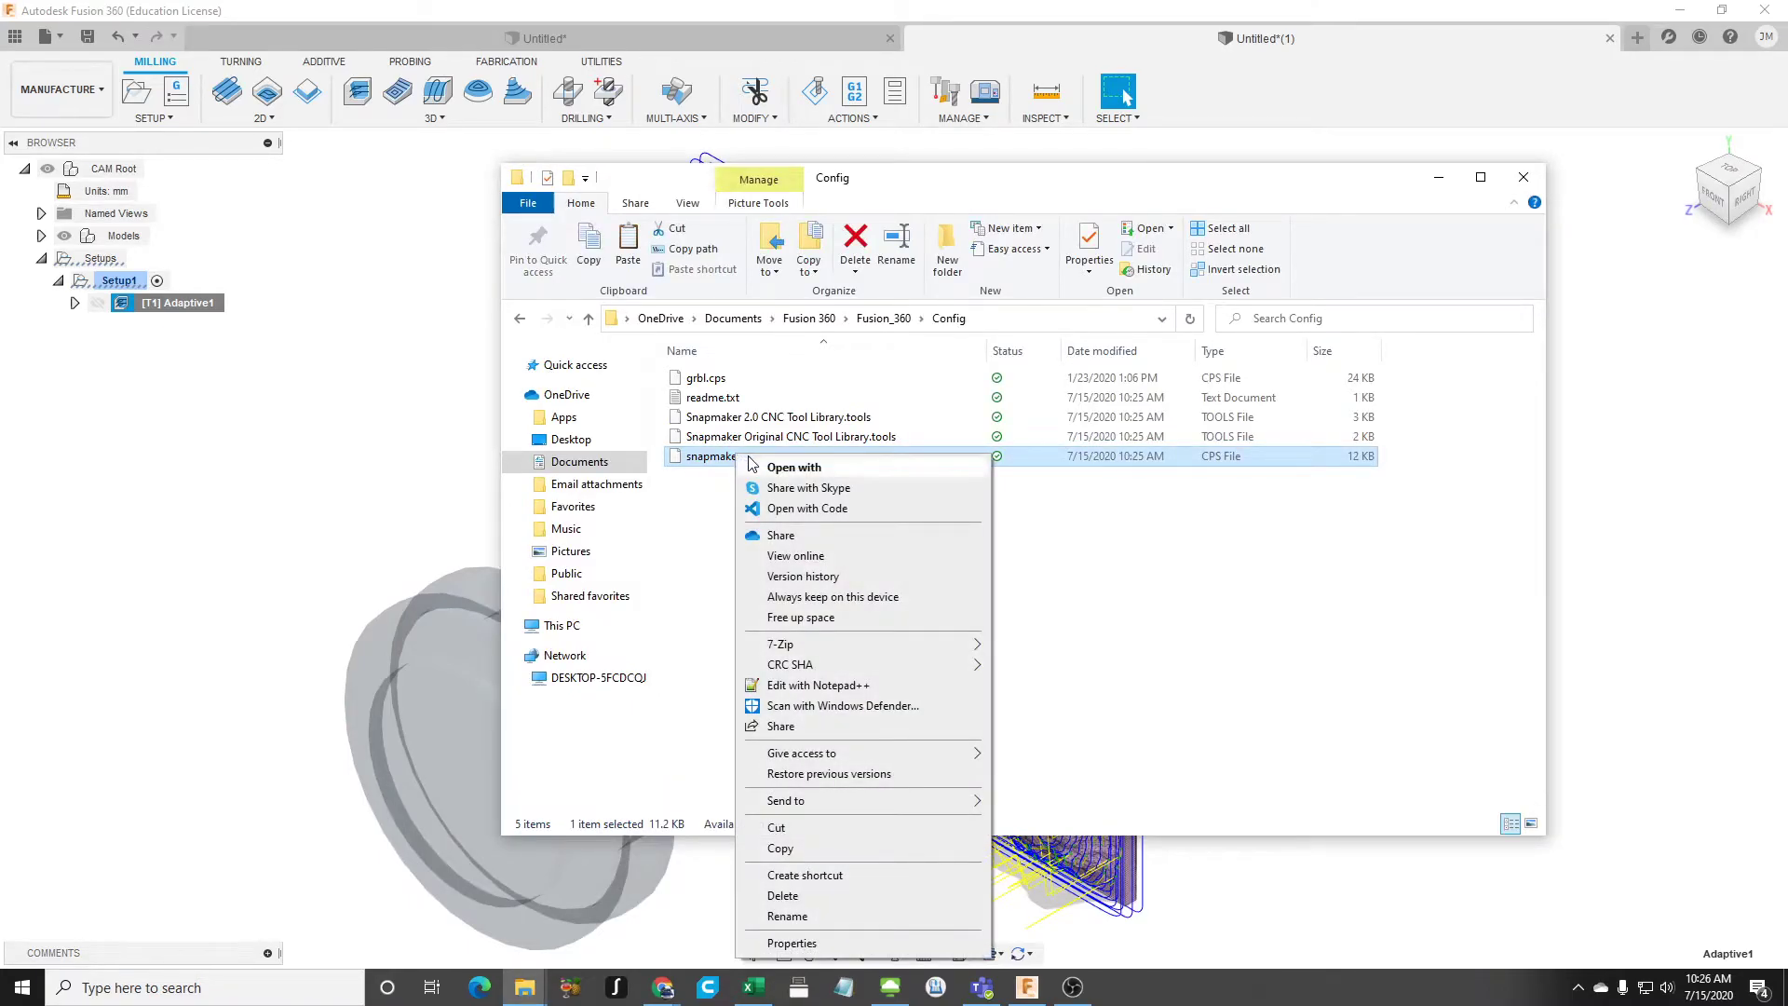
click(831, 687)
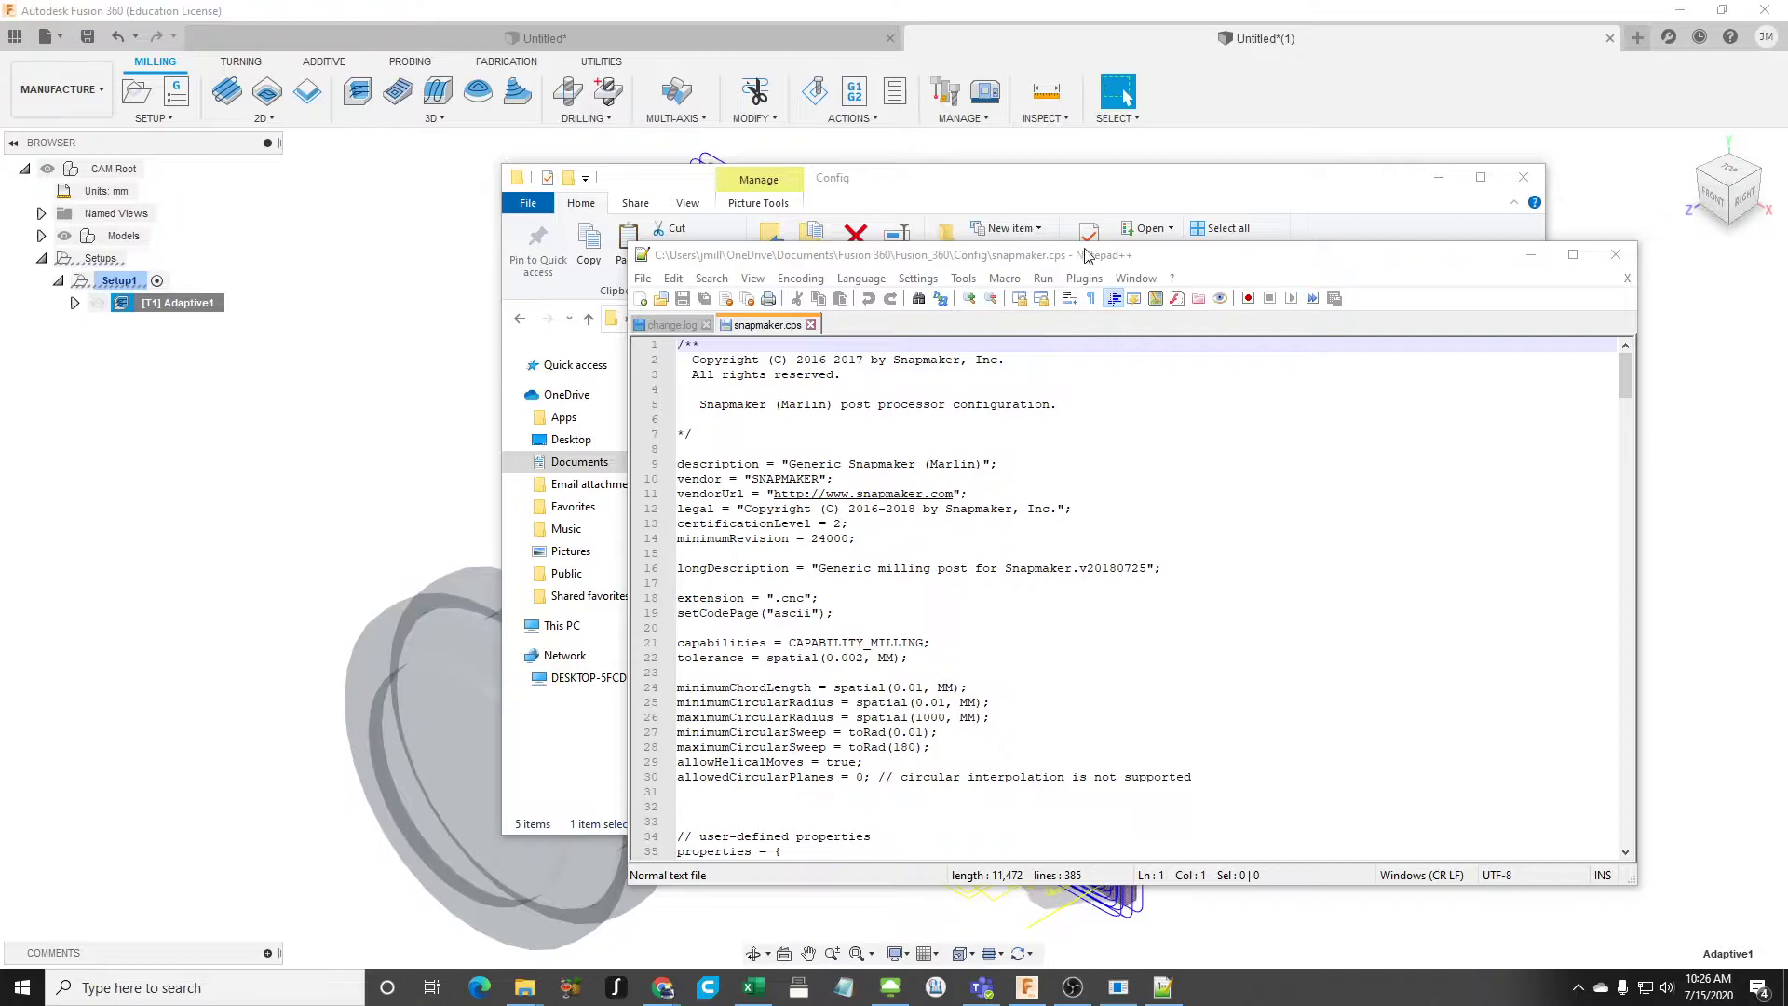
click(1438, 177)
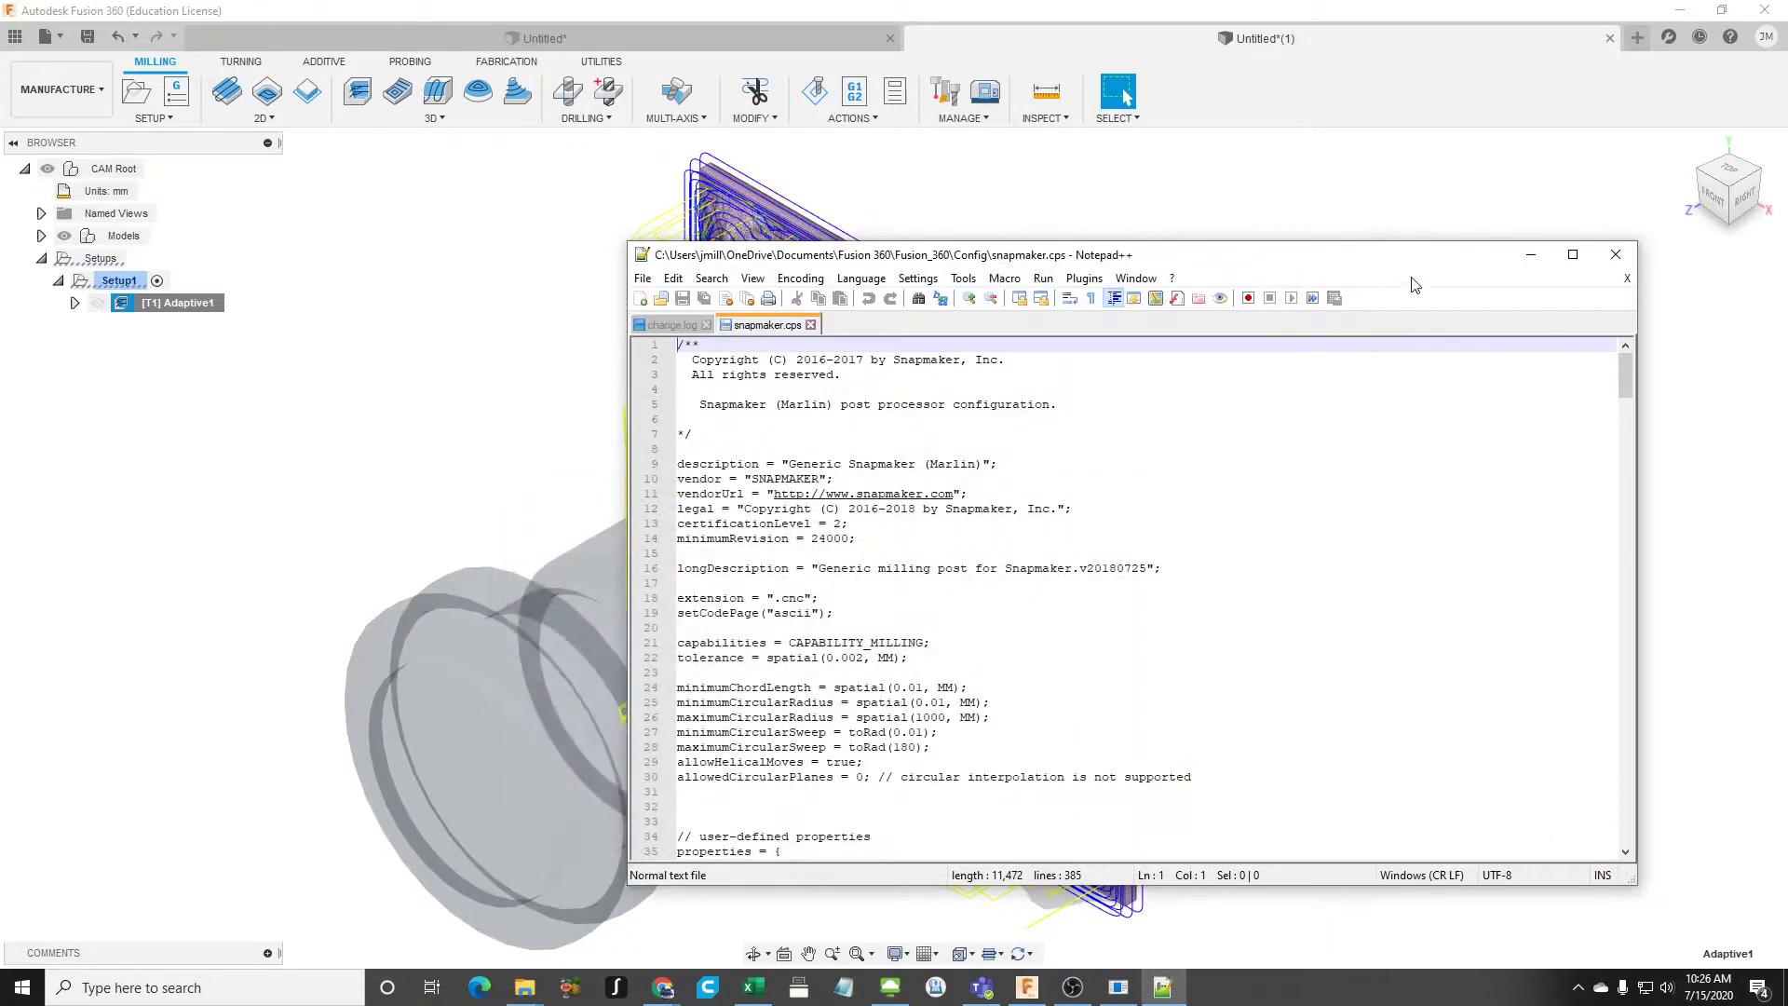
- Change the vendor value on line 10 of snapmaker.cps to "SNAPMAKER 2" and save the file
scroll(1052, 590, down, 14)
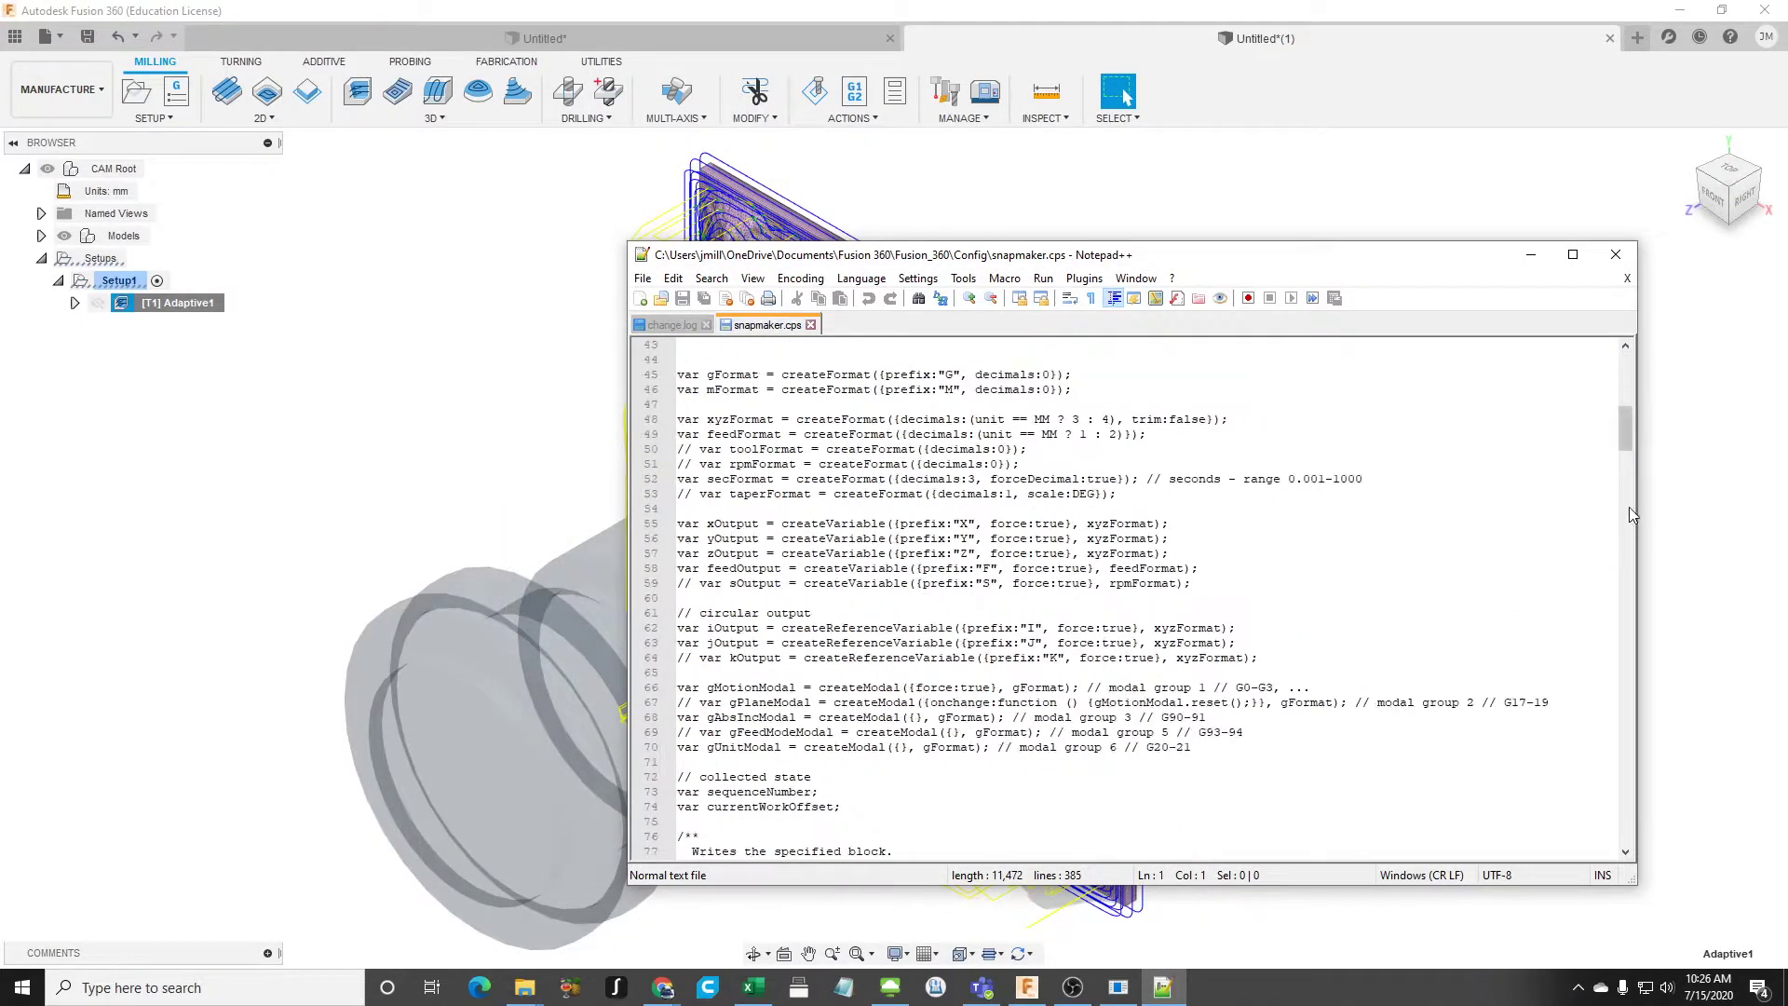
drag(1624, 431, 1597, 373)
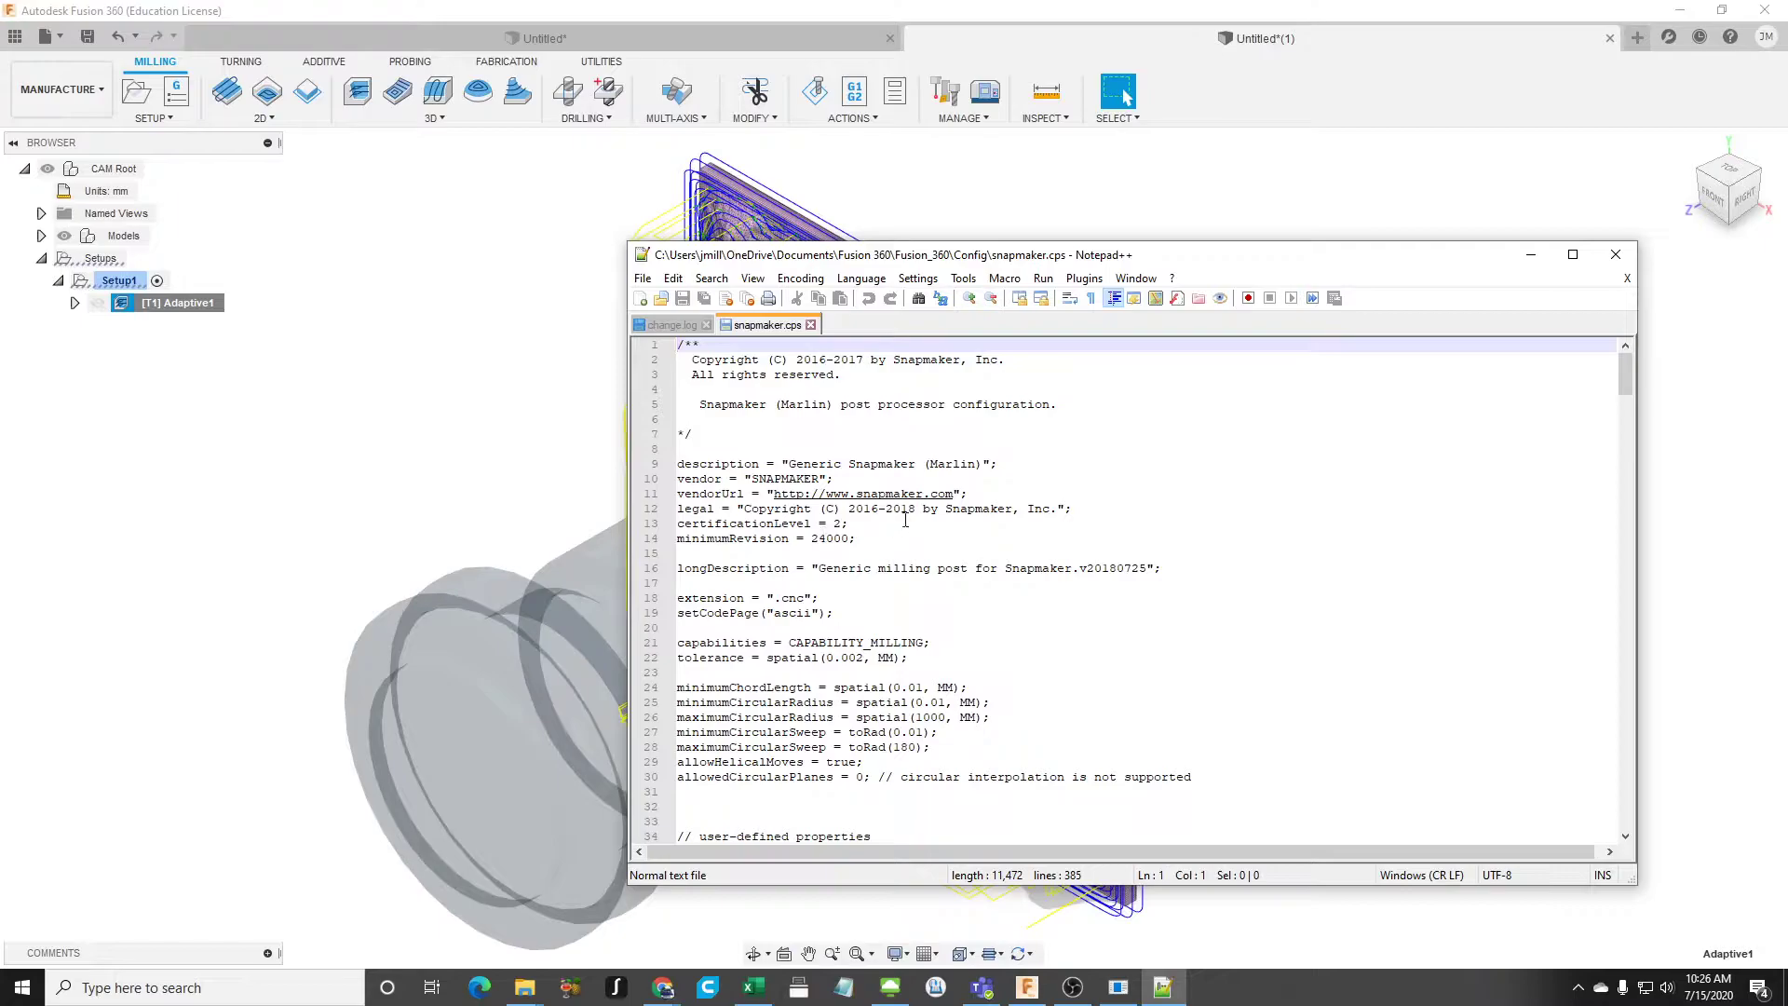
click(758, 479)
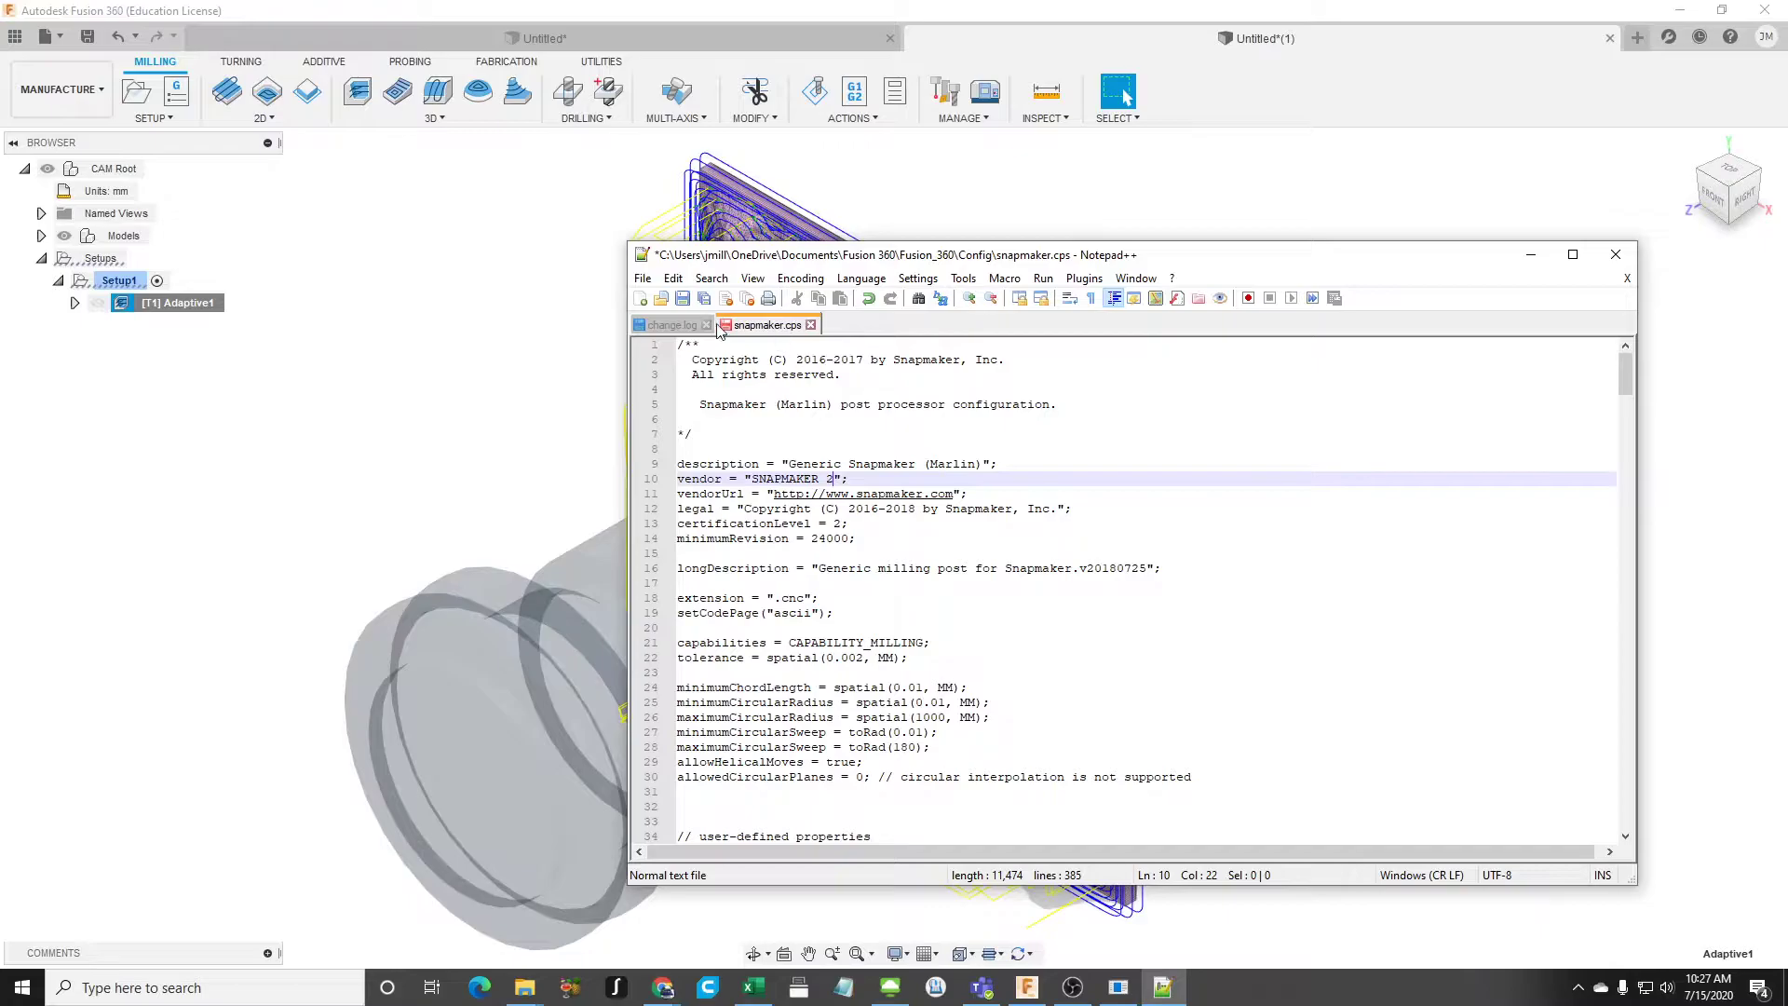
click(643, 278)
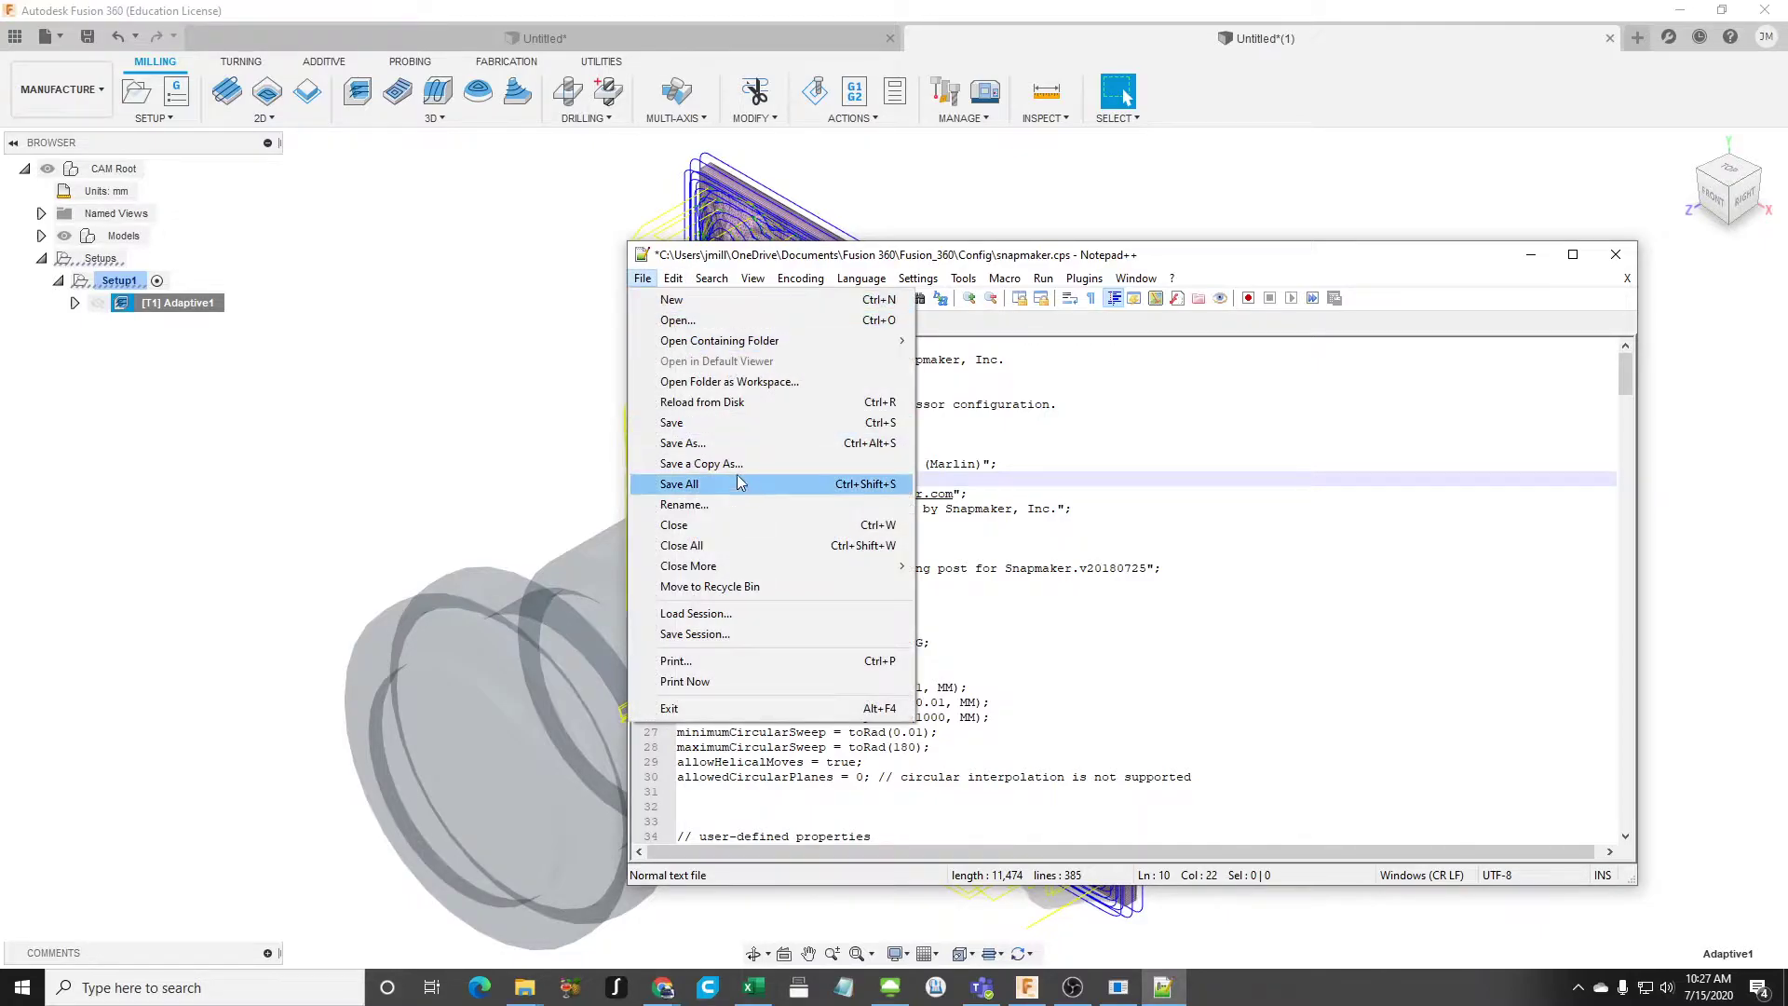
click(711, 423)
- Return to Fusion 360, open Post Process for Adaptive1 and choose vendor SNAPMAKER 2 with the Generic Snapmaker (Marlin) / snapmaker post configuration
click(552, 430)
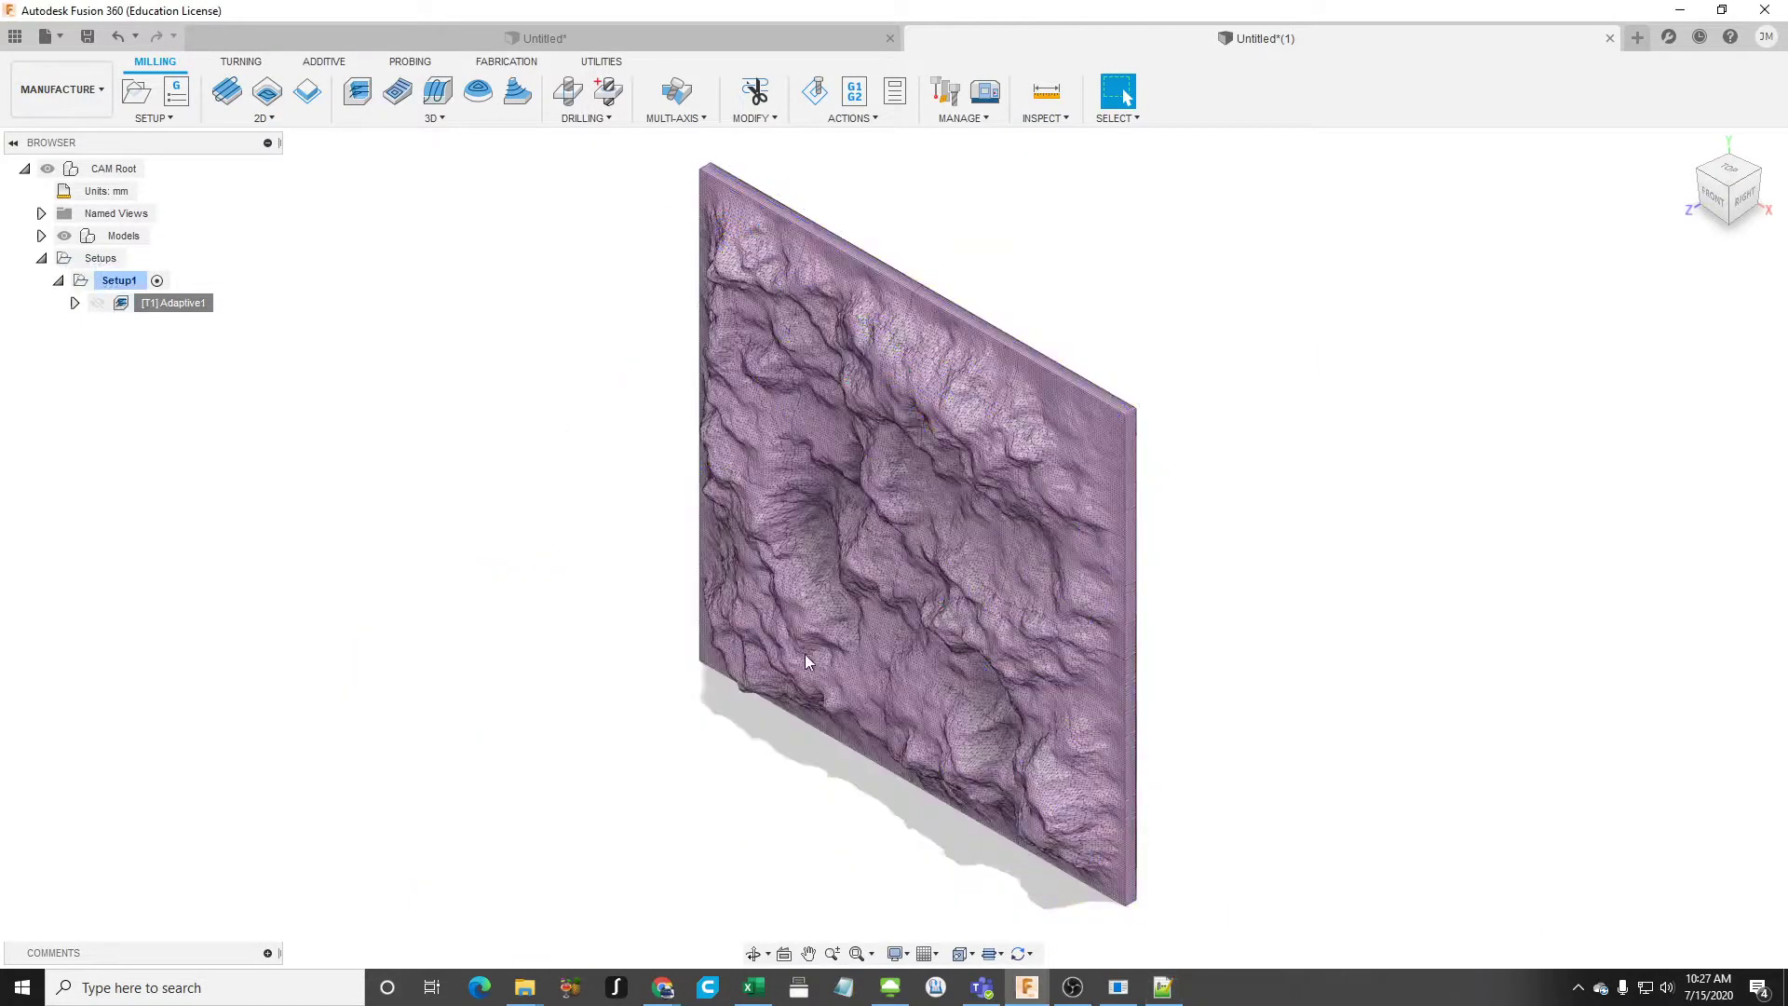
right_click(177, 302)
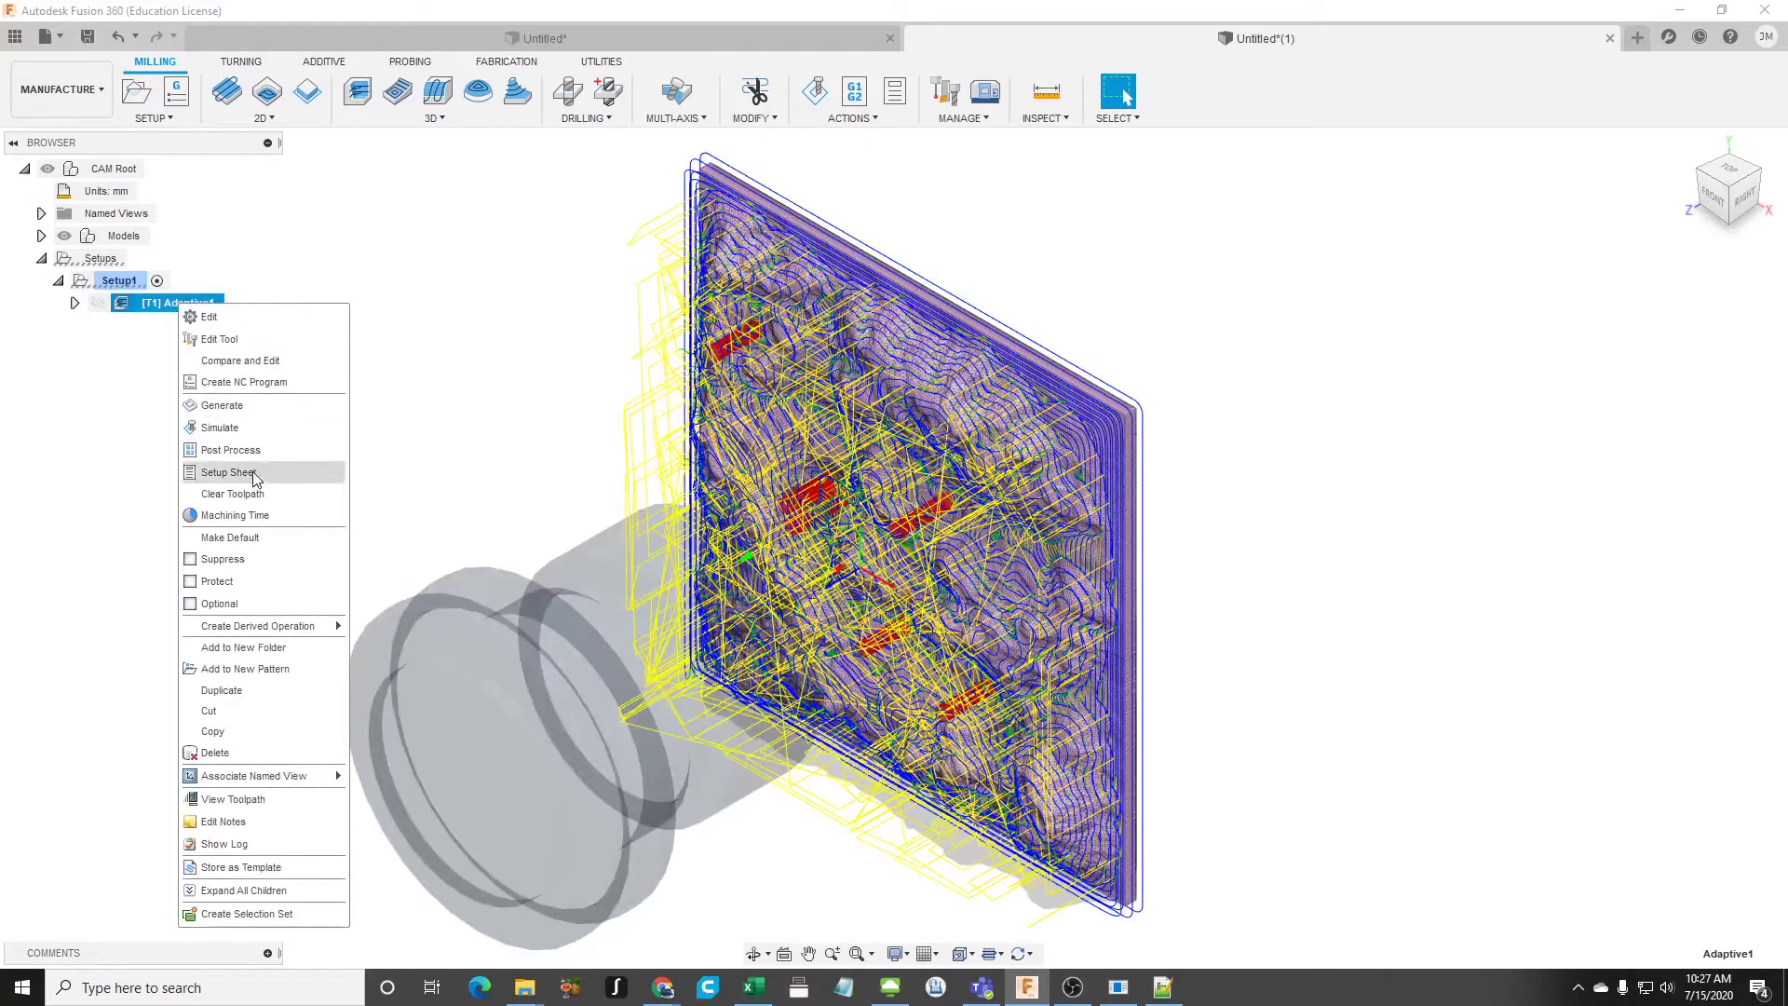
click(230, 450)
click(1223, 407)
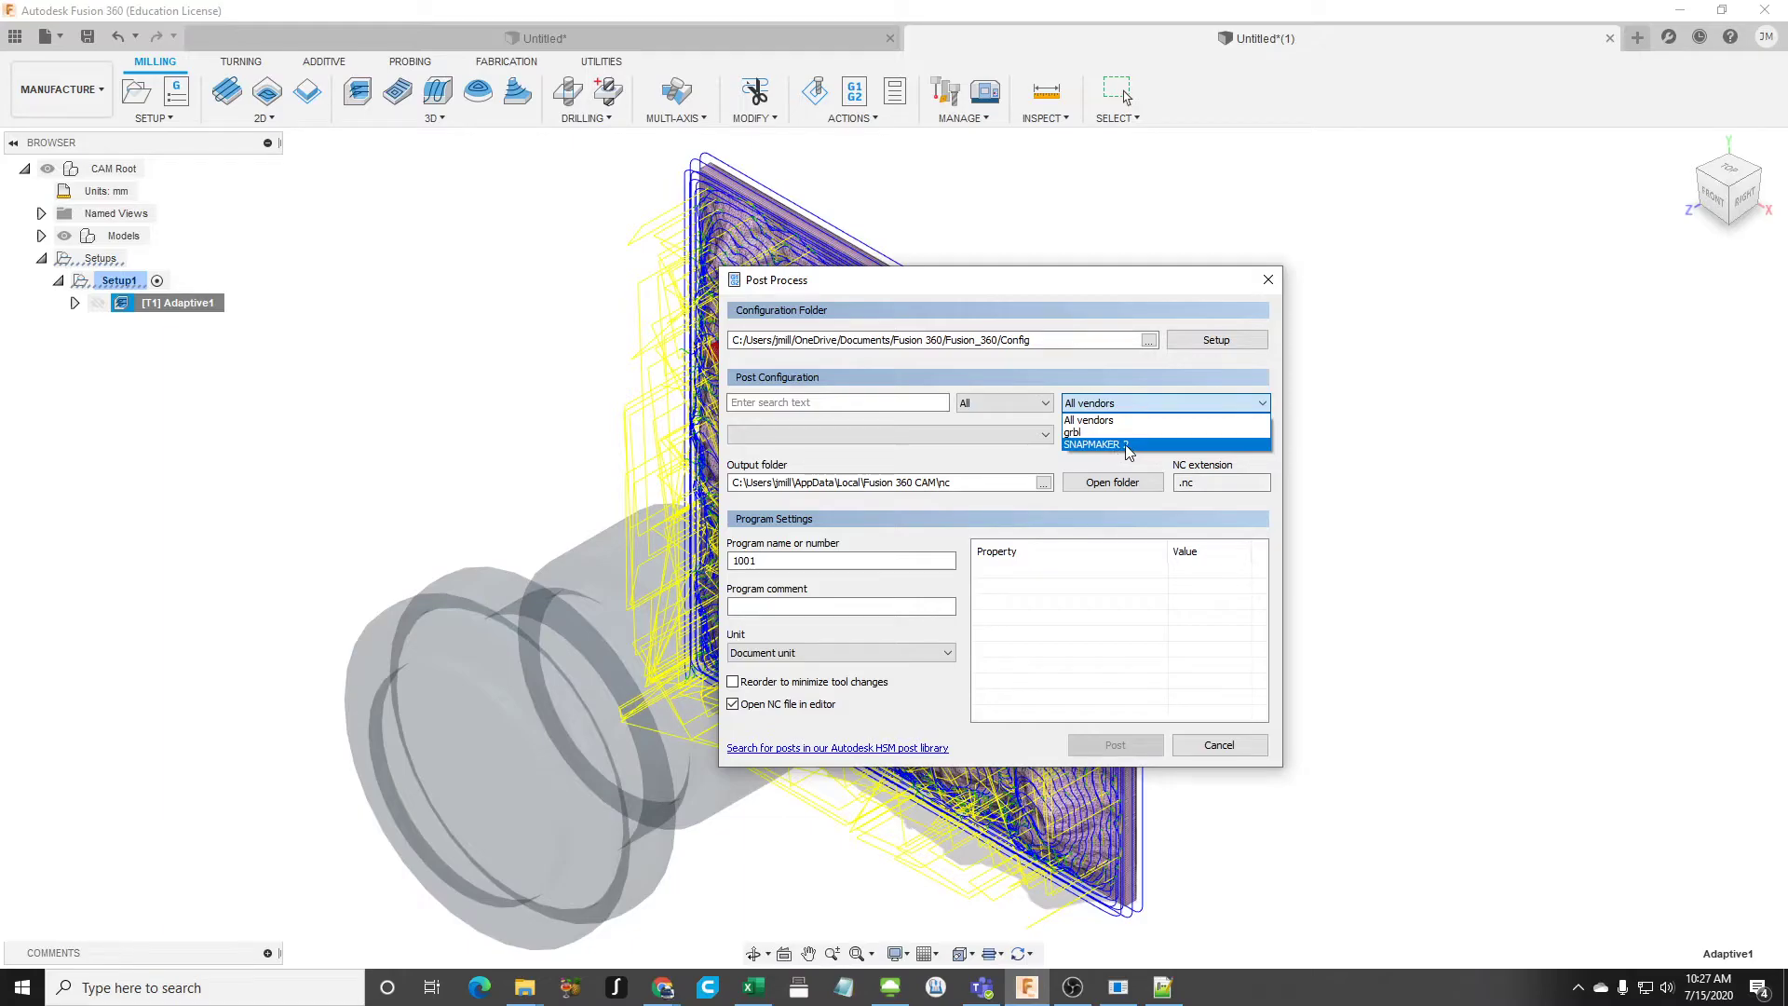
click(1002, 461)
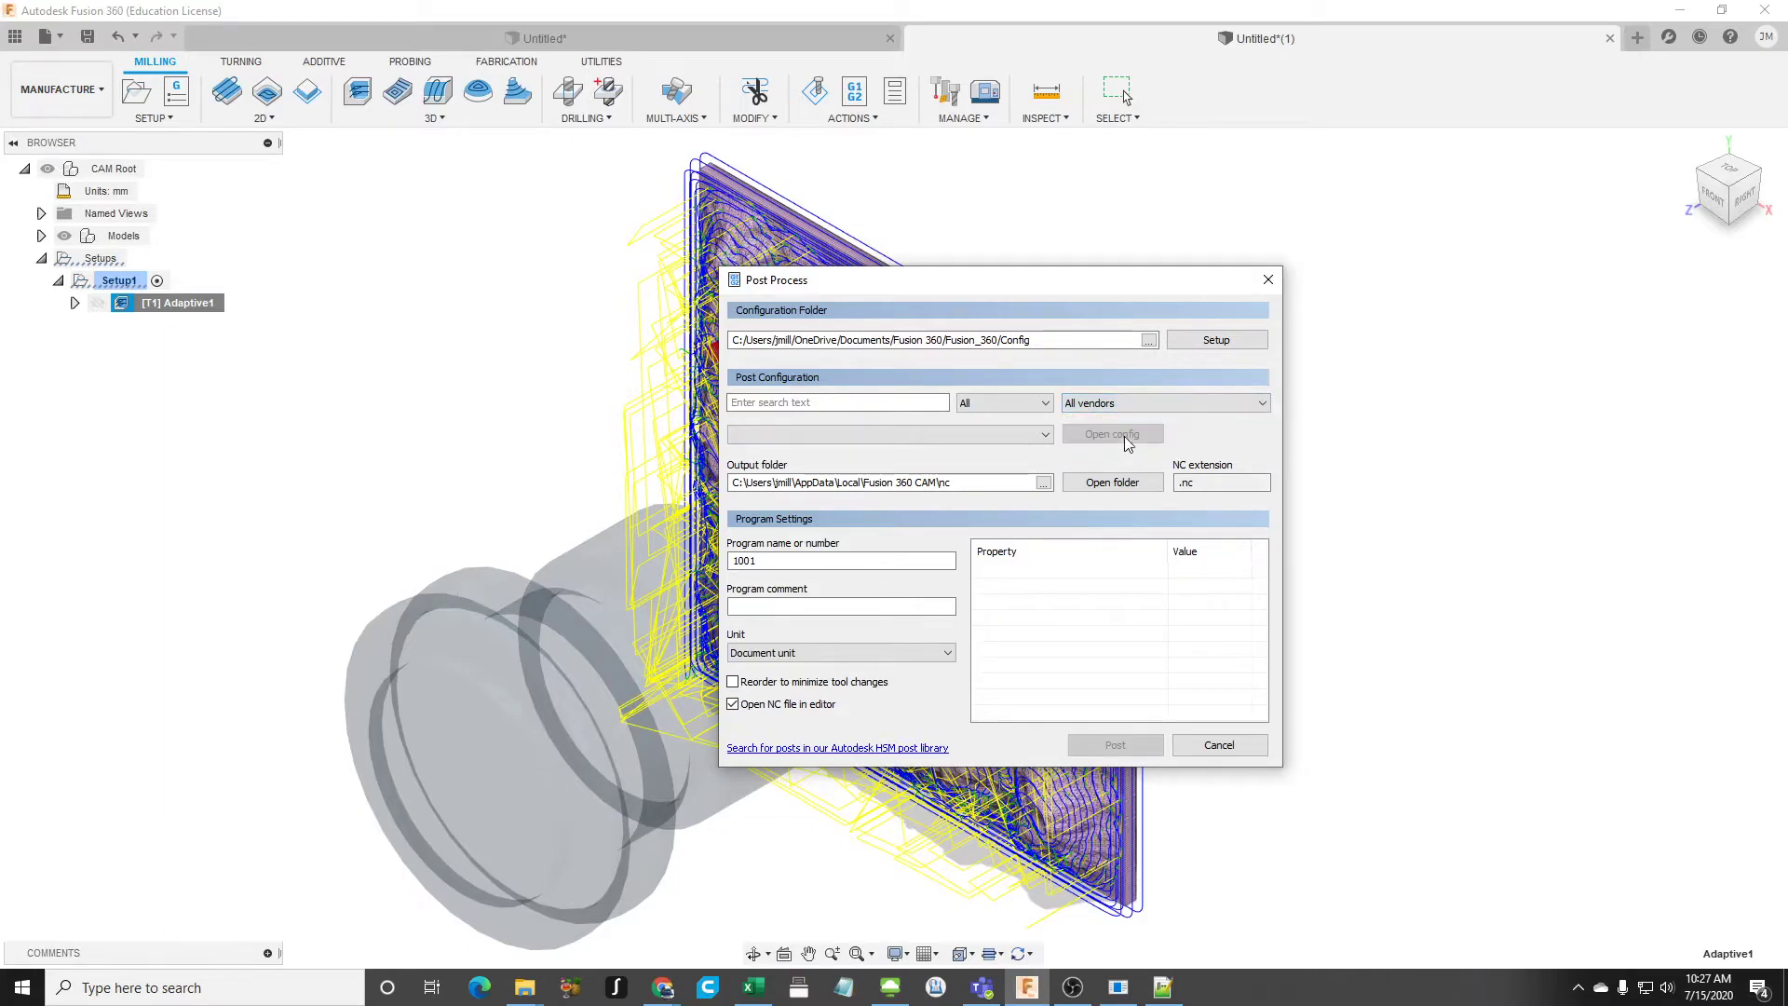
click(1235, 402)
click(1001, 462)
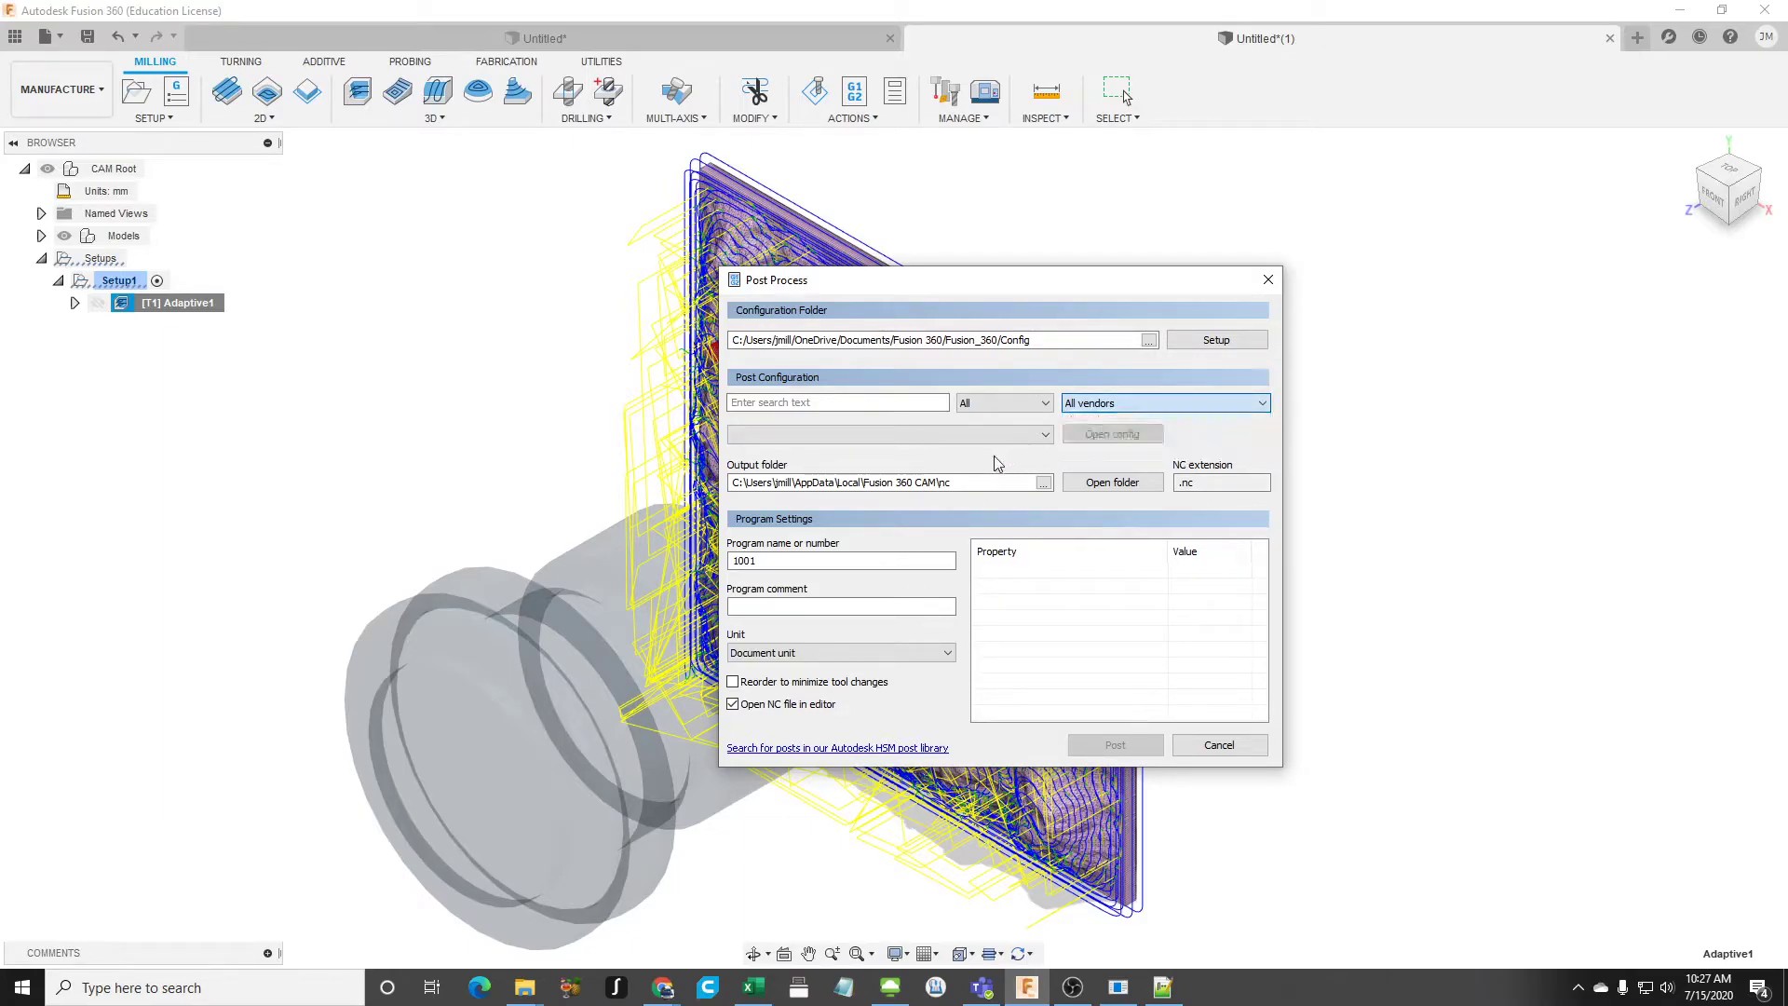
click(1138, 407)
click(1142, 454)
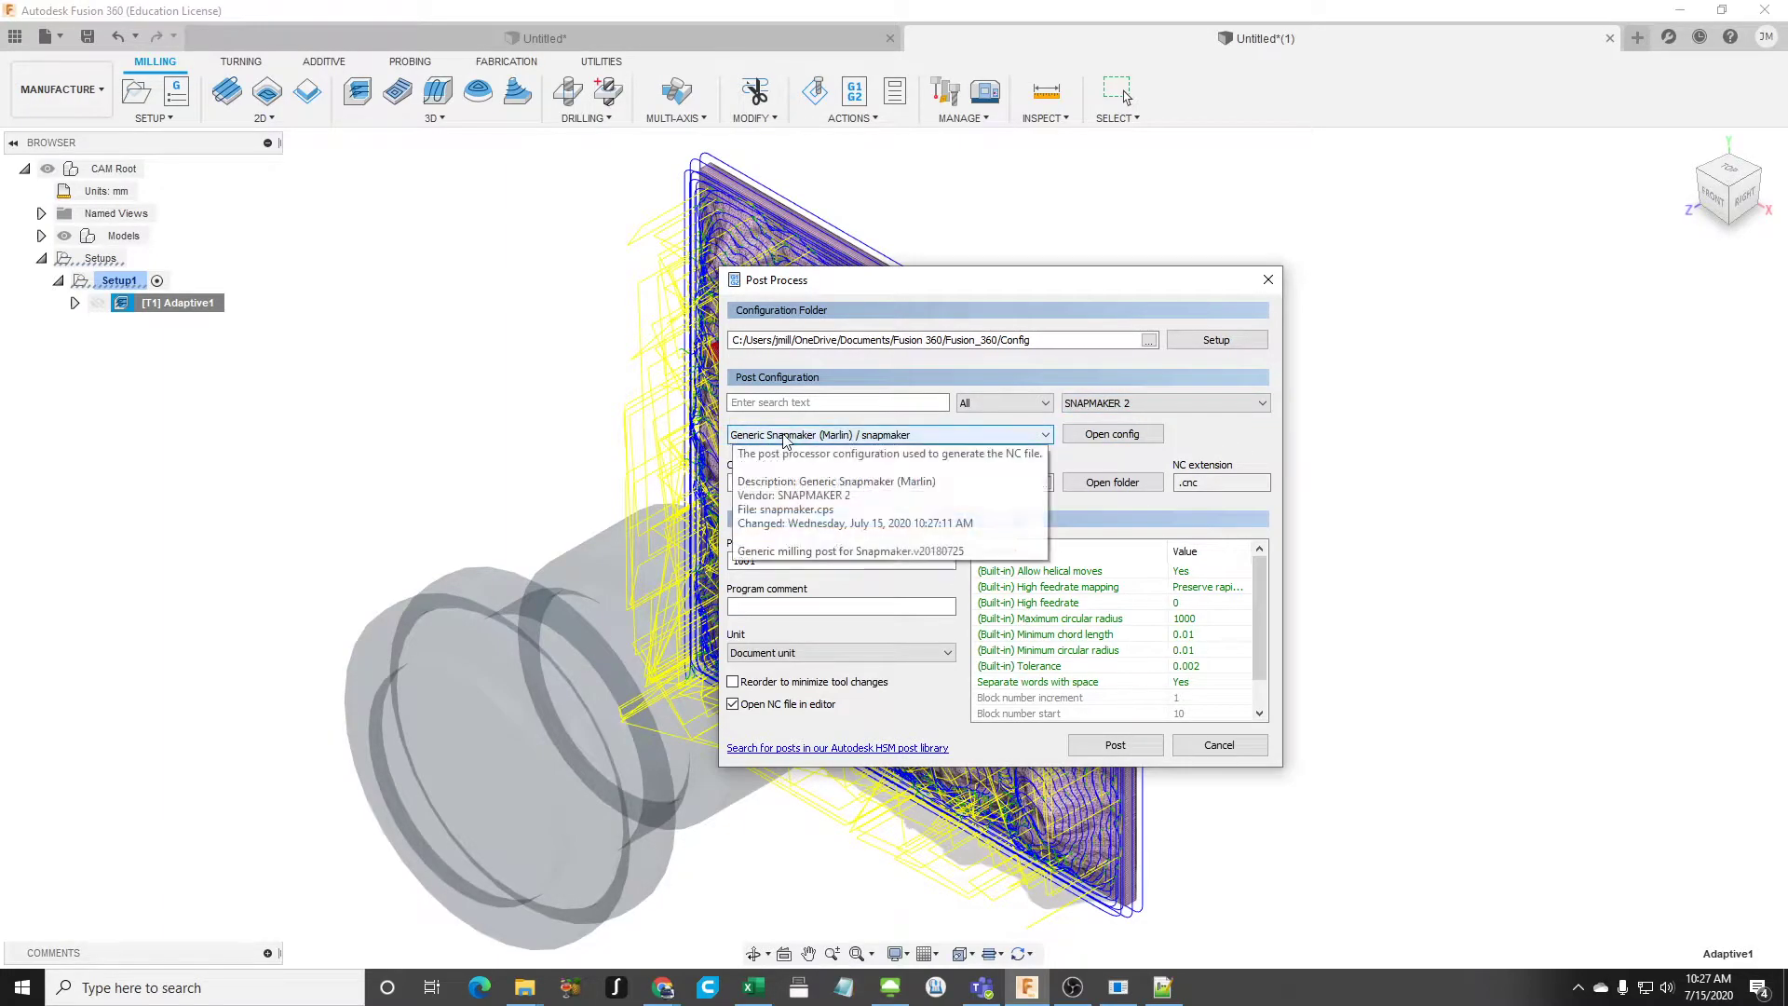
click(903, 437)
click(896, 454)
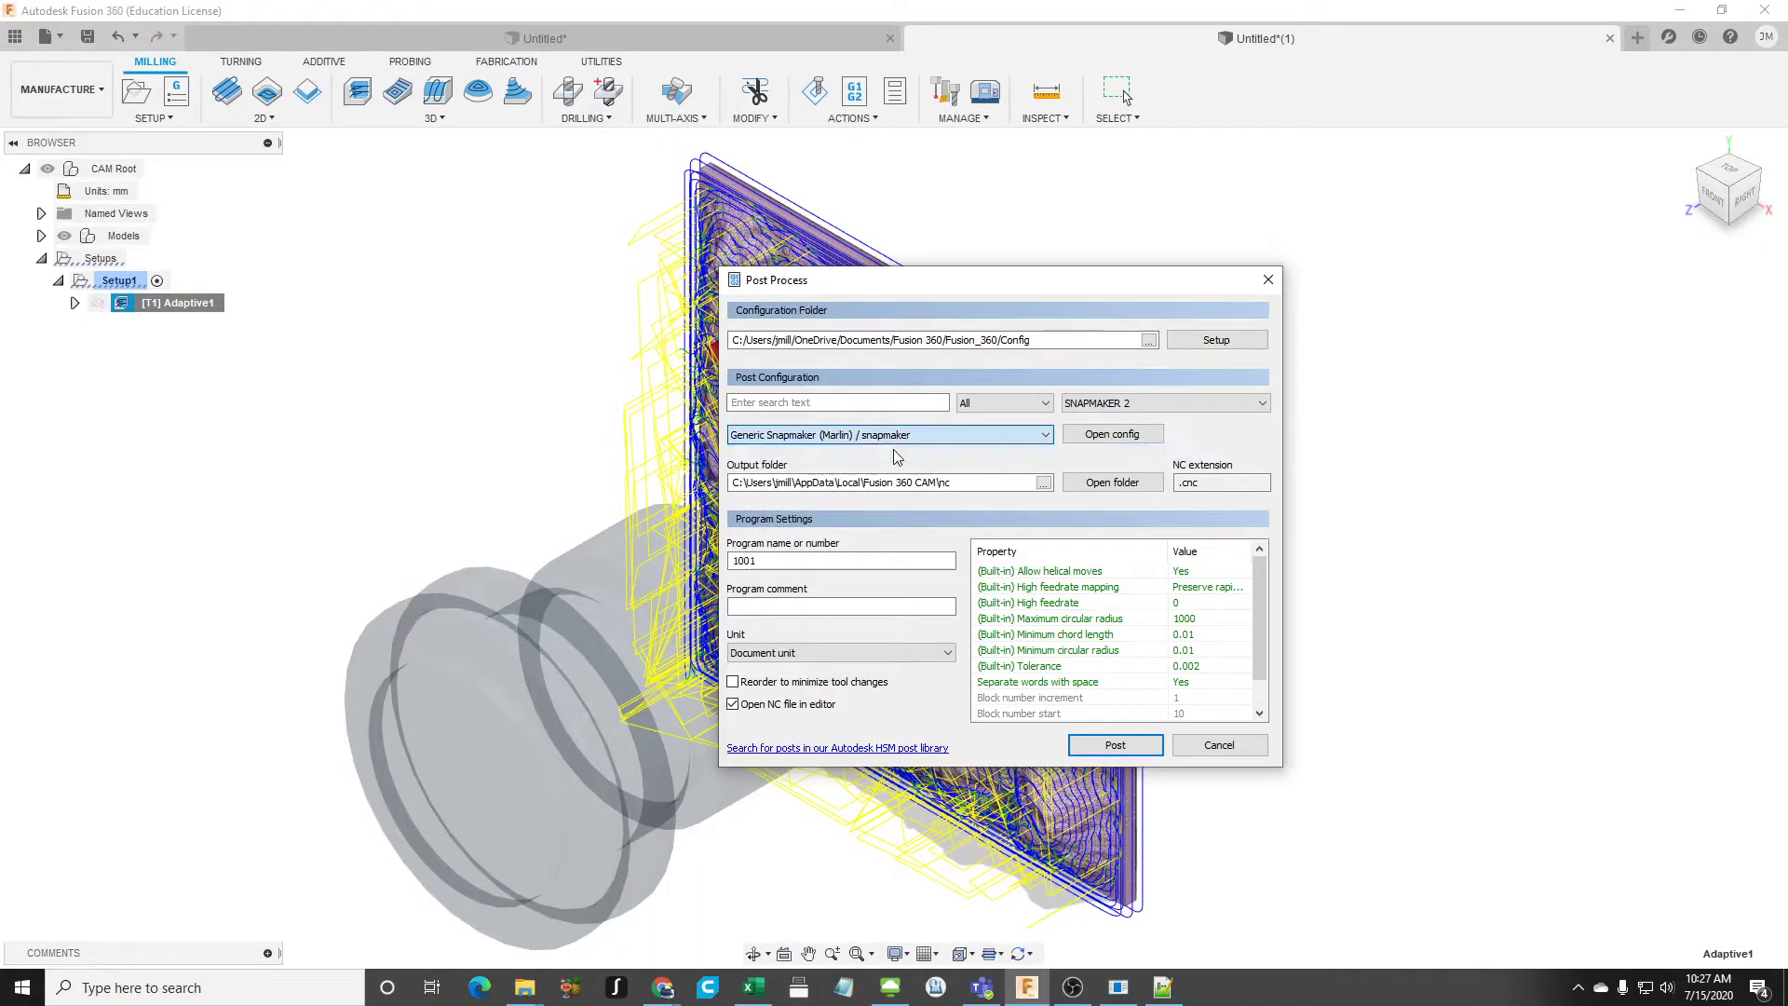
- Post-process Adaptive1 with vendor SNAPMAKER 2 and program name Test, saving the output as Test.cnc on the OneDrive Desktop
click(1129, 407)
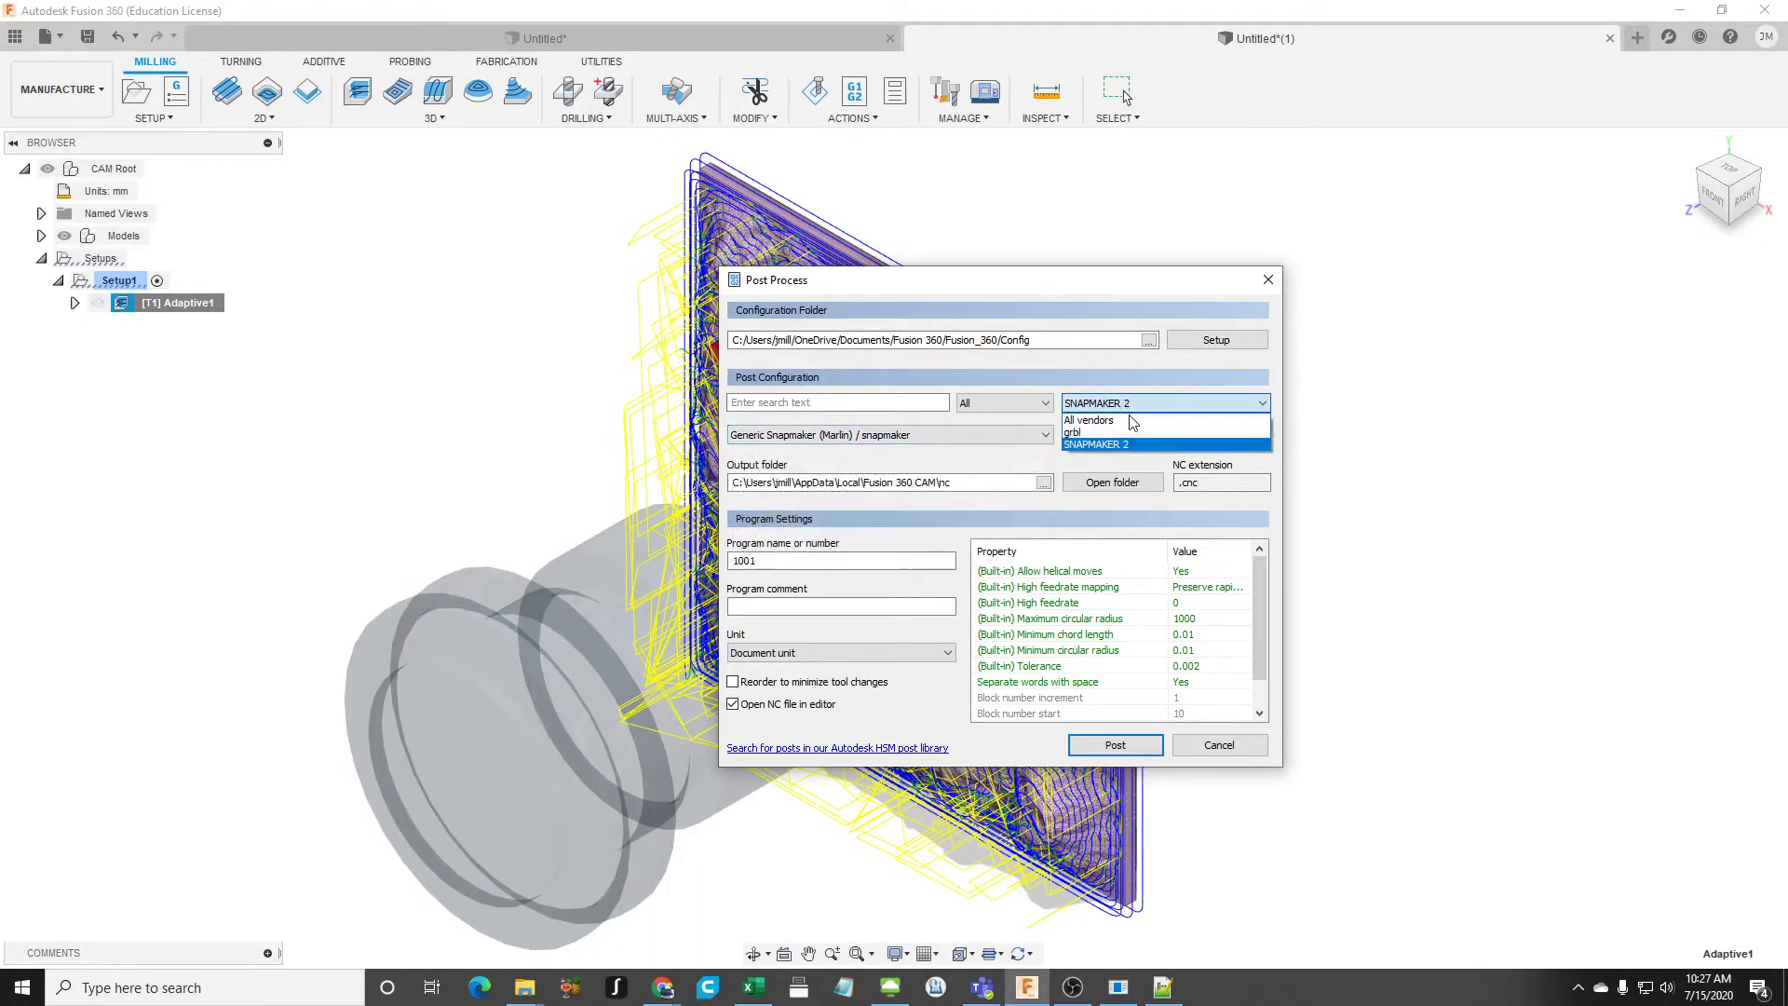
click(1128, 445)
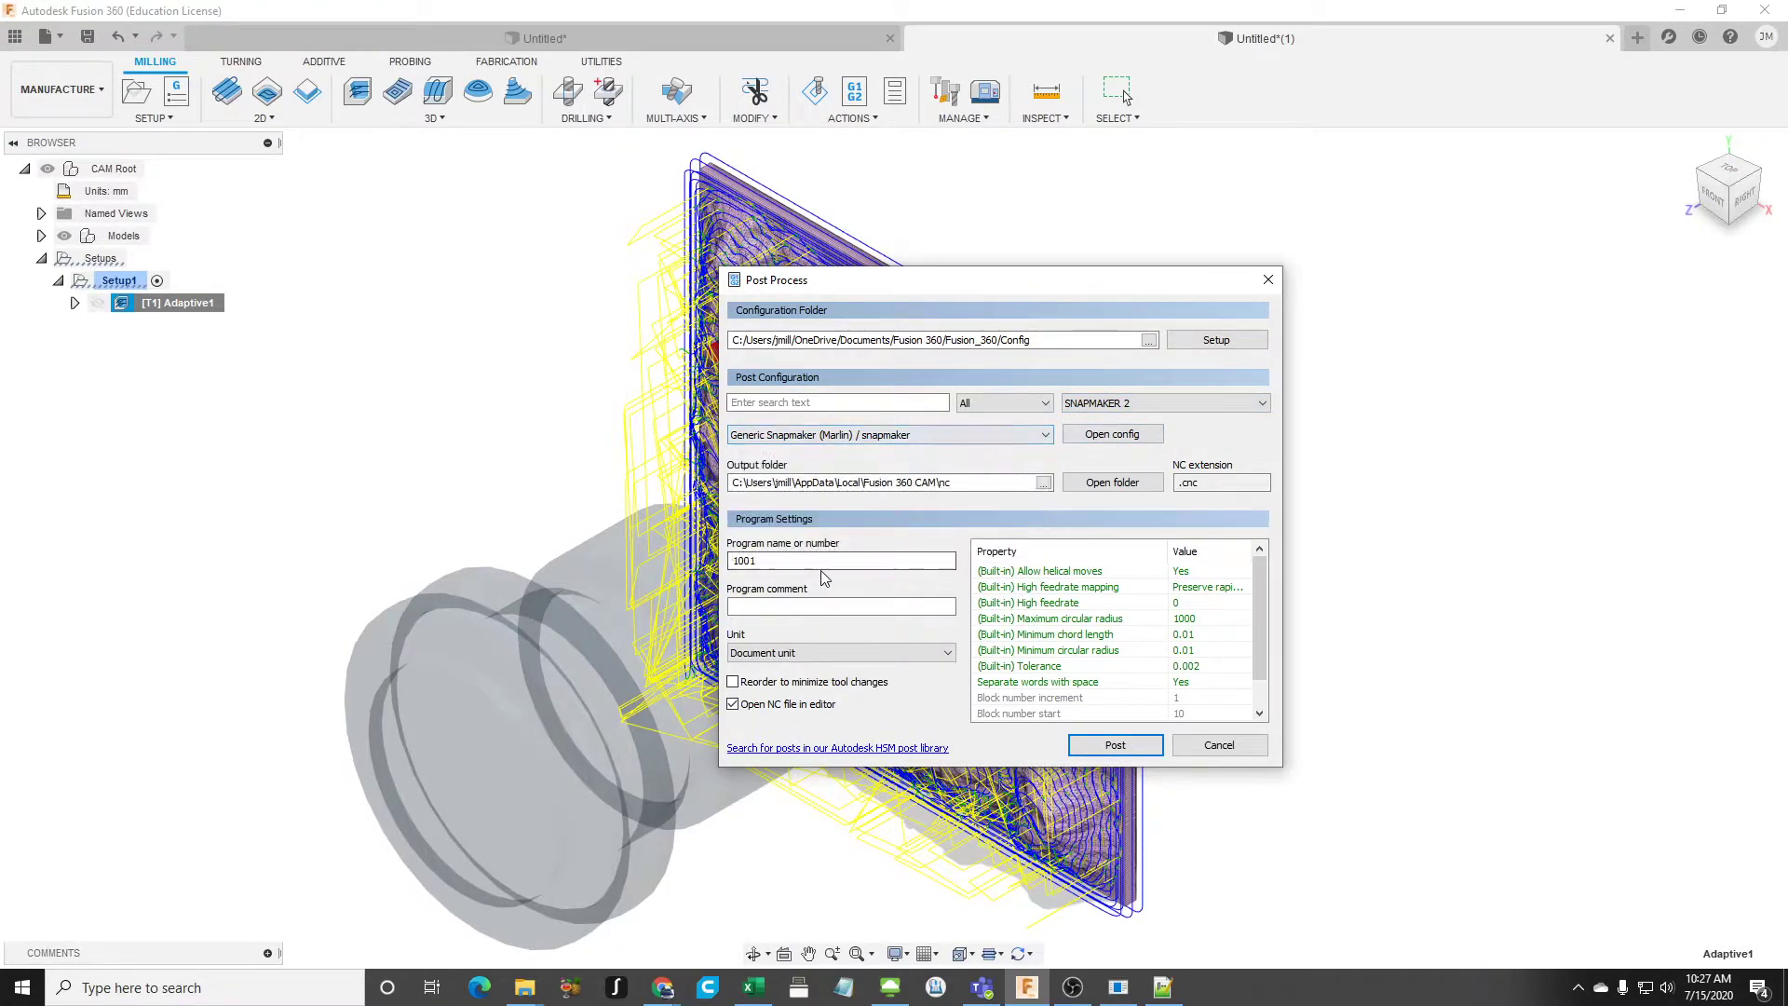
text(Test)
click(1118, 748)
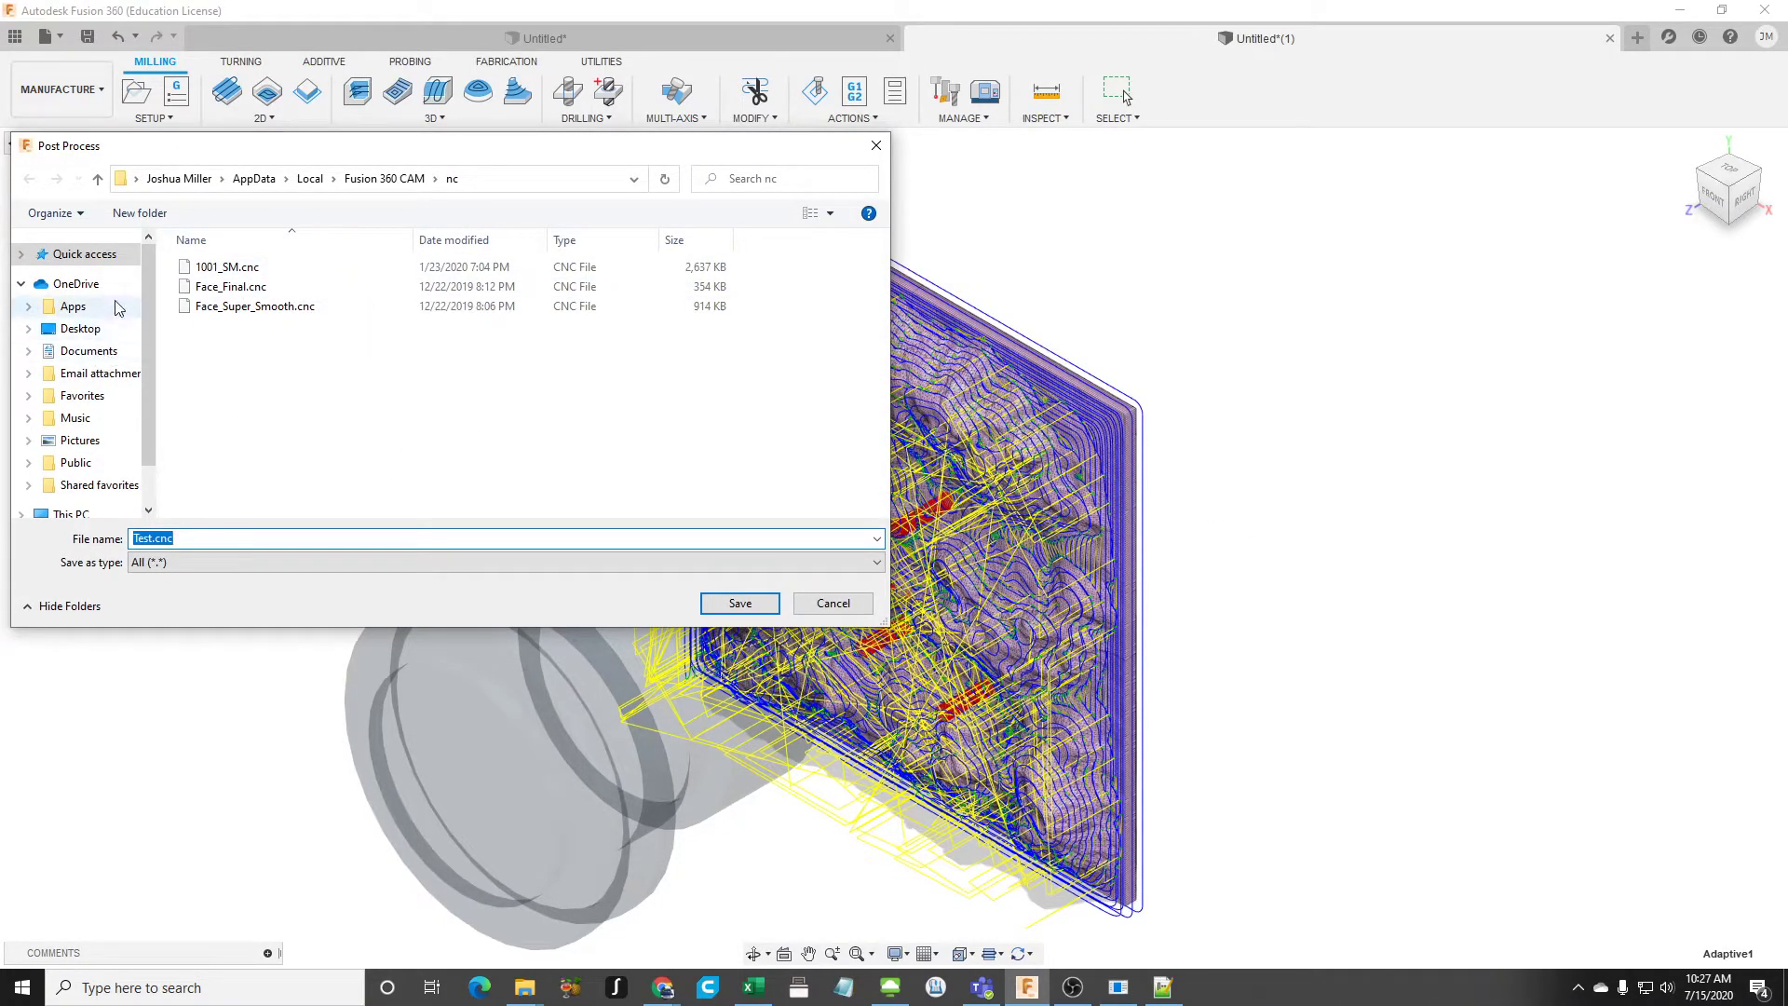
click(80, 328)
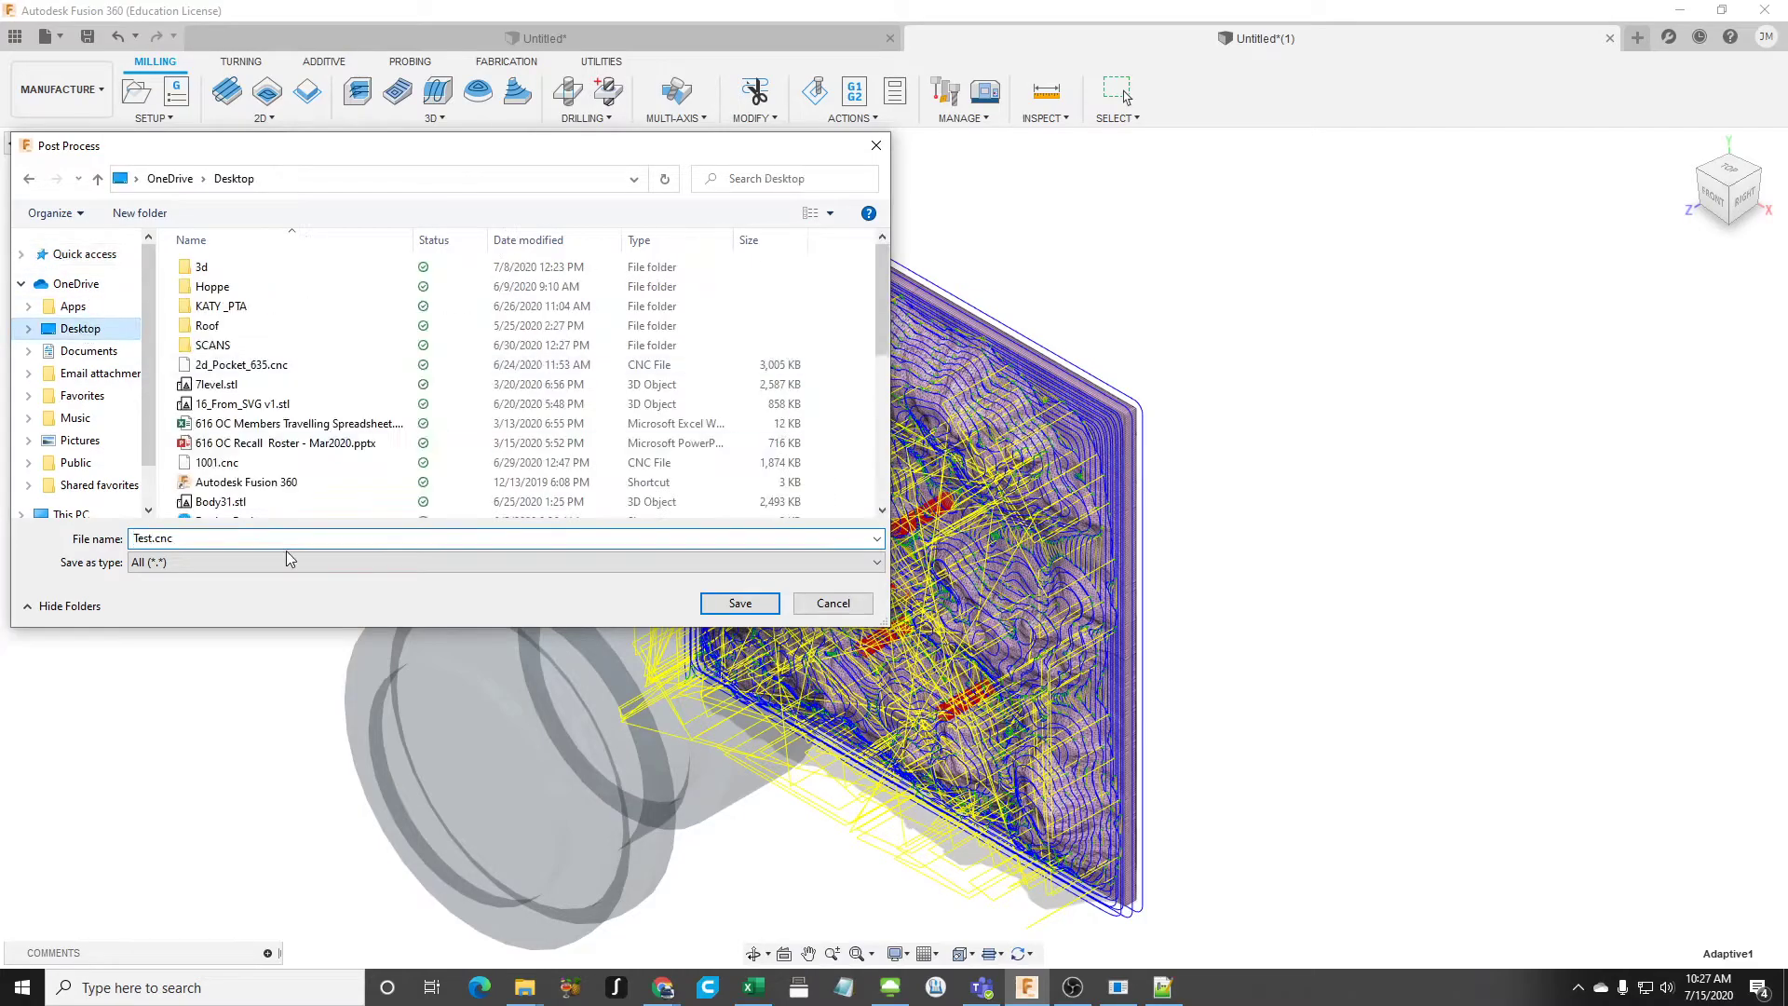
click(740, 604)
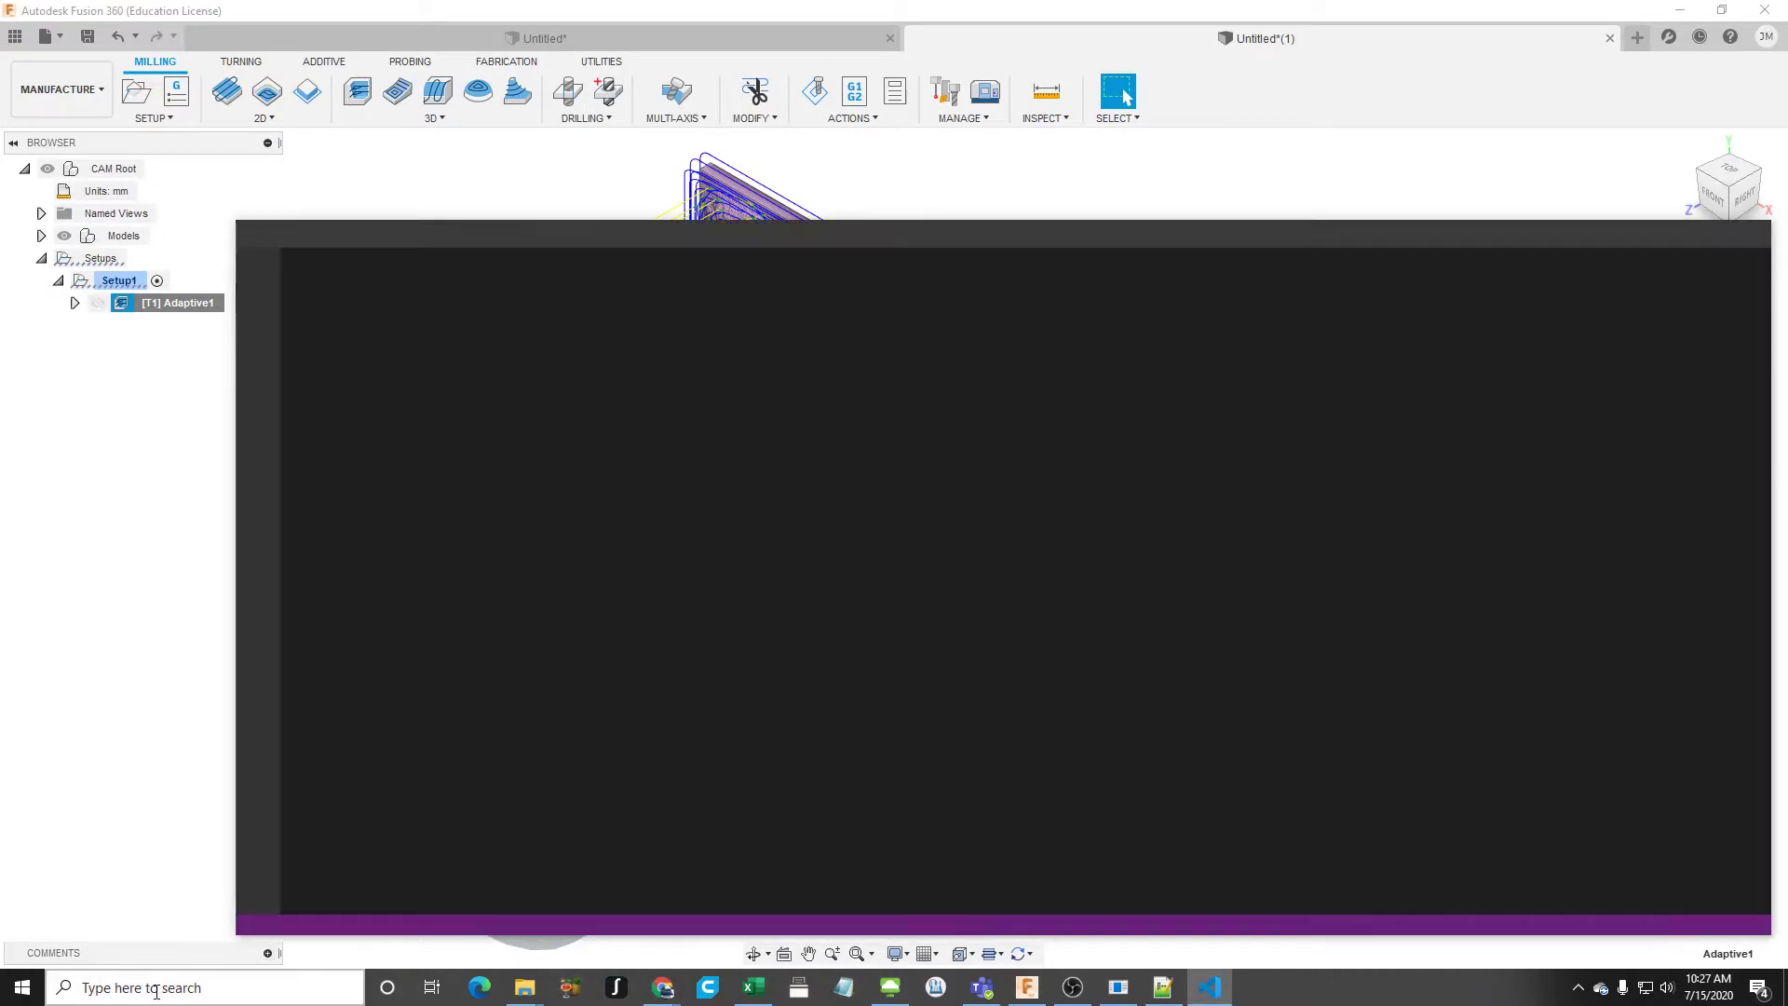
- Launch Snapmaker Luban and close the Visual Studio Code window showing Test.cnc
click(157, 989)
text(luban)
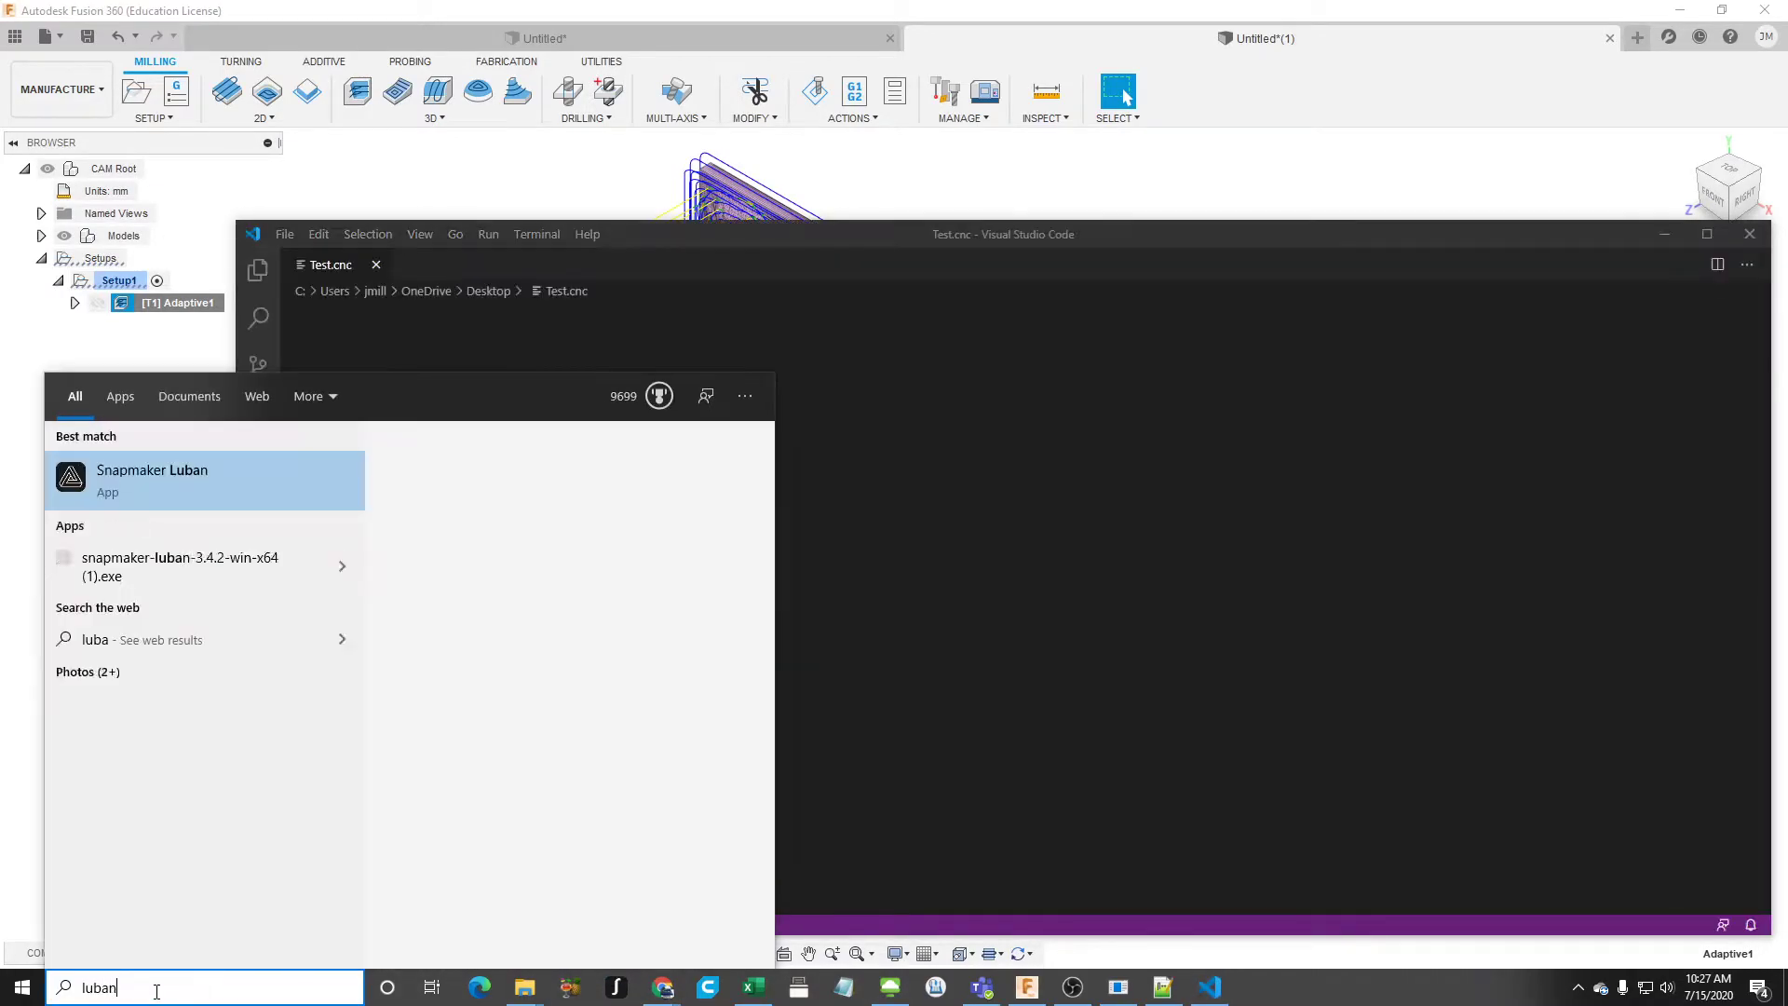
key(Return)
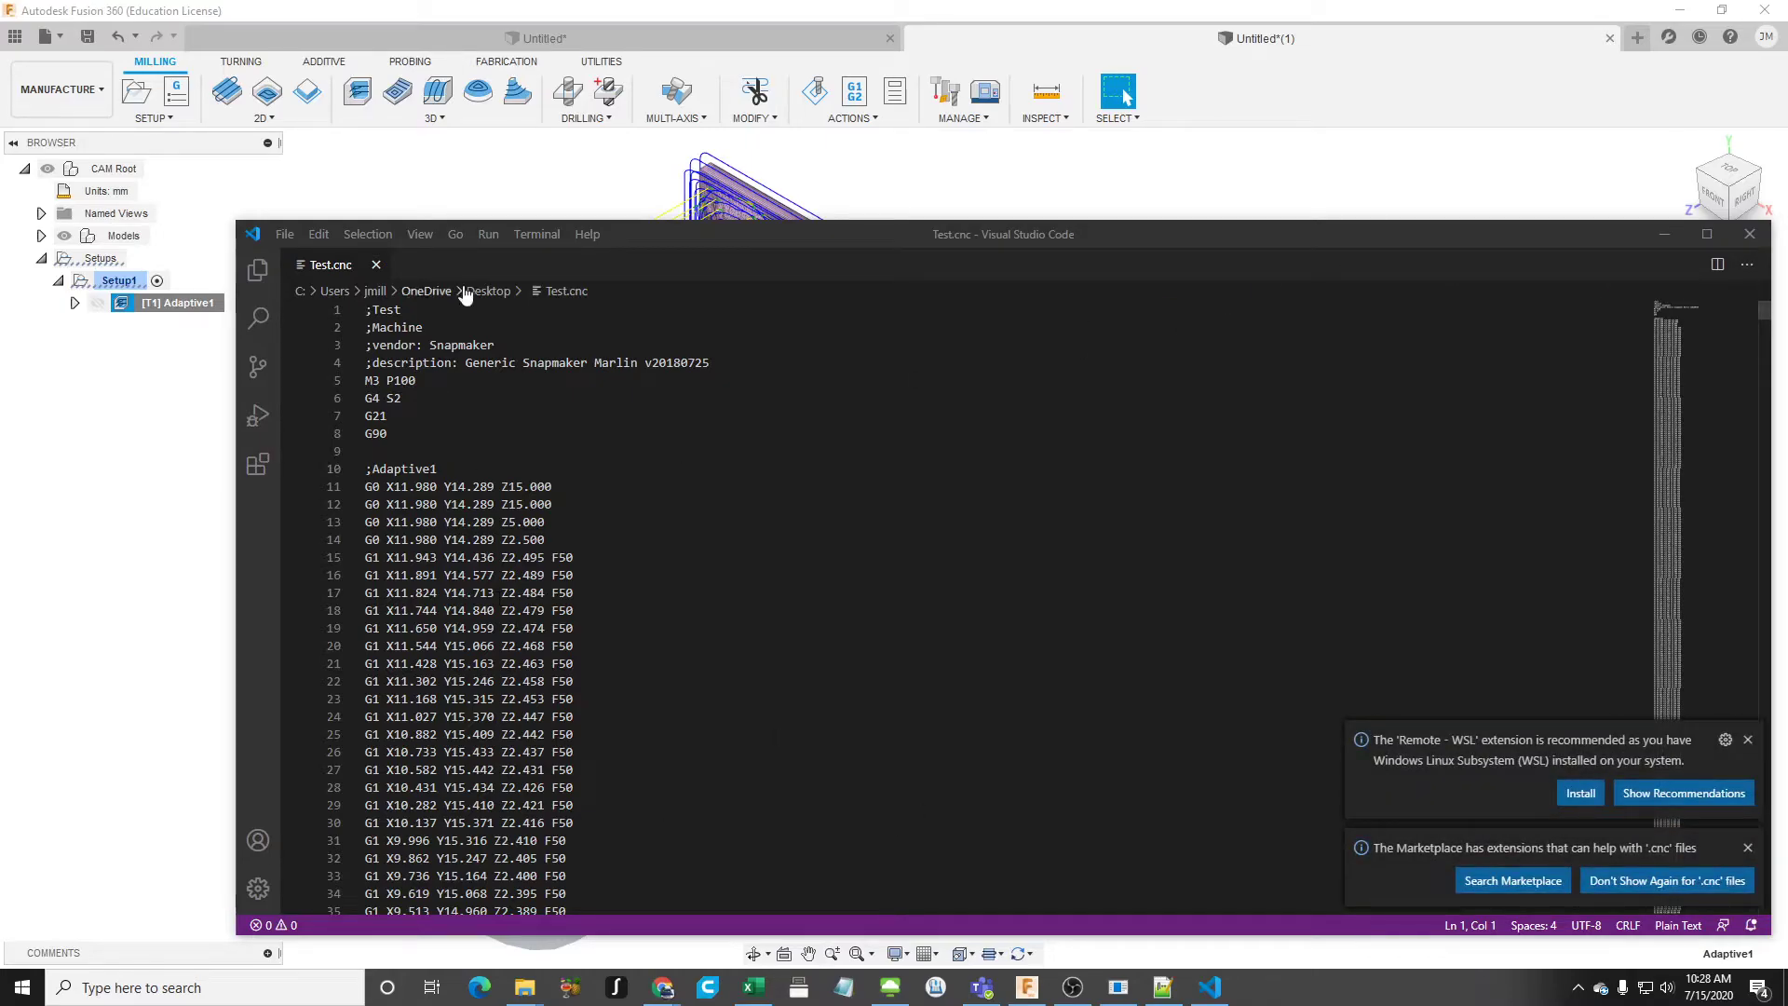
click(1750, 236)
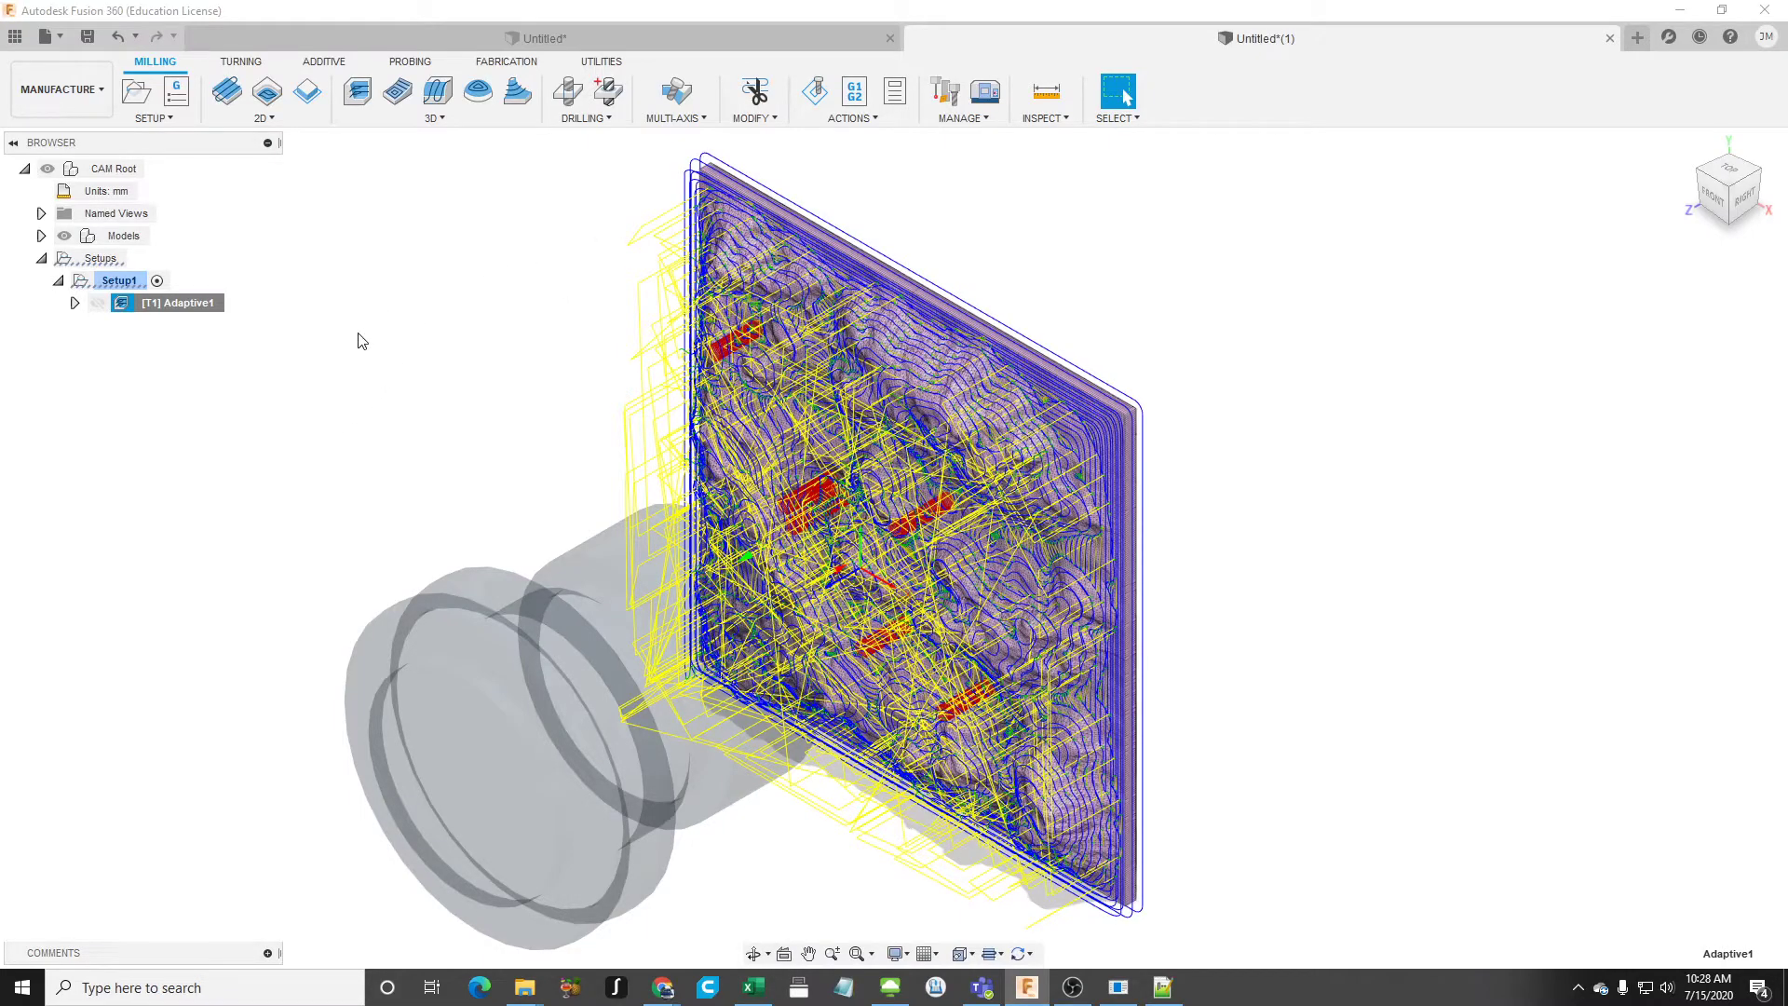
- Open the Fusion 360 Tool Library, view the Snapmaker 2.0 CNC Tool Library, collapse Documents and select the local Library
click(983, 116)
click(1010, 163)
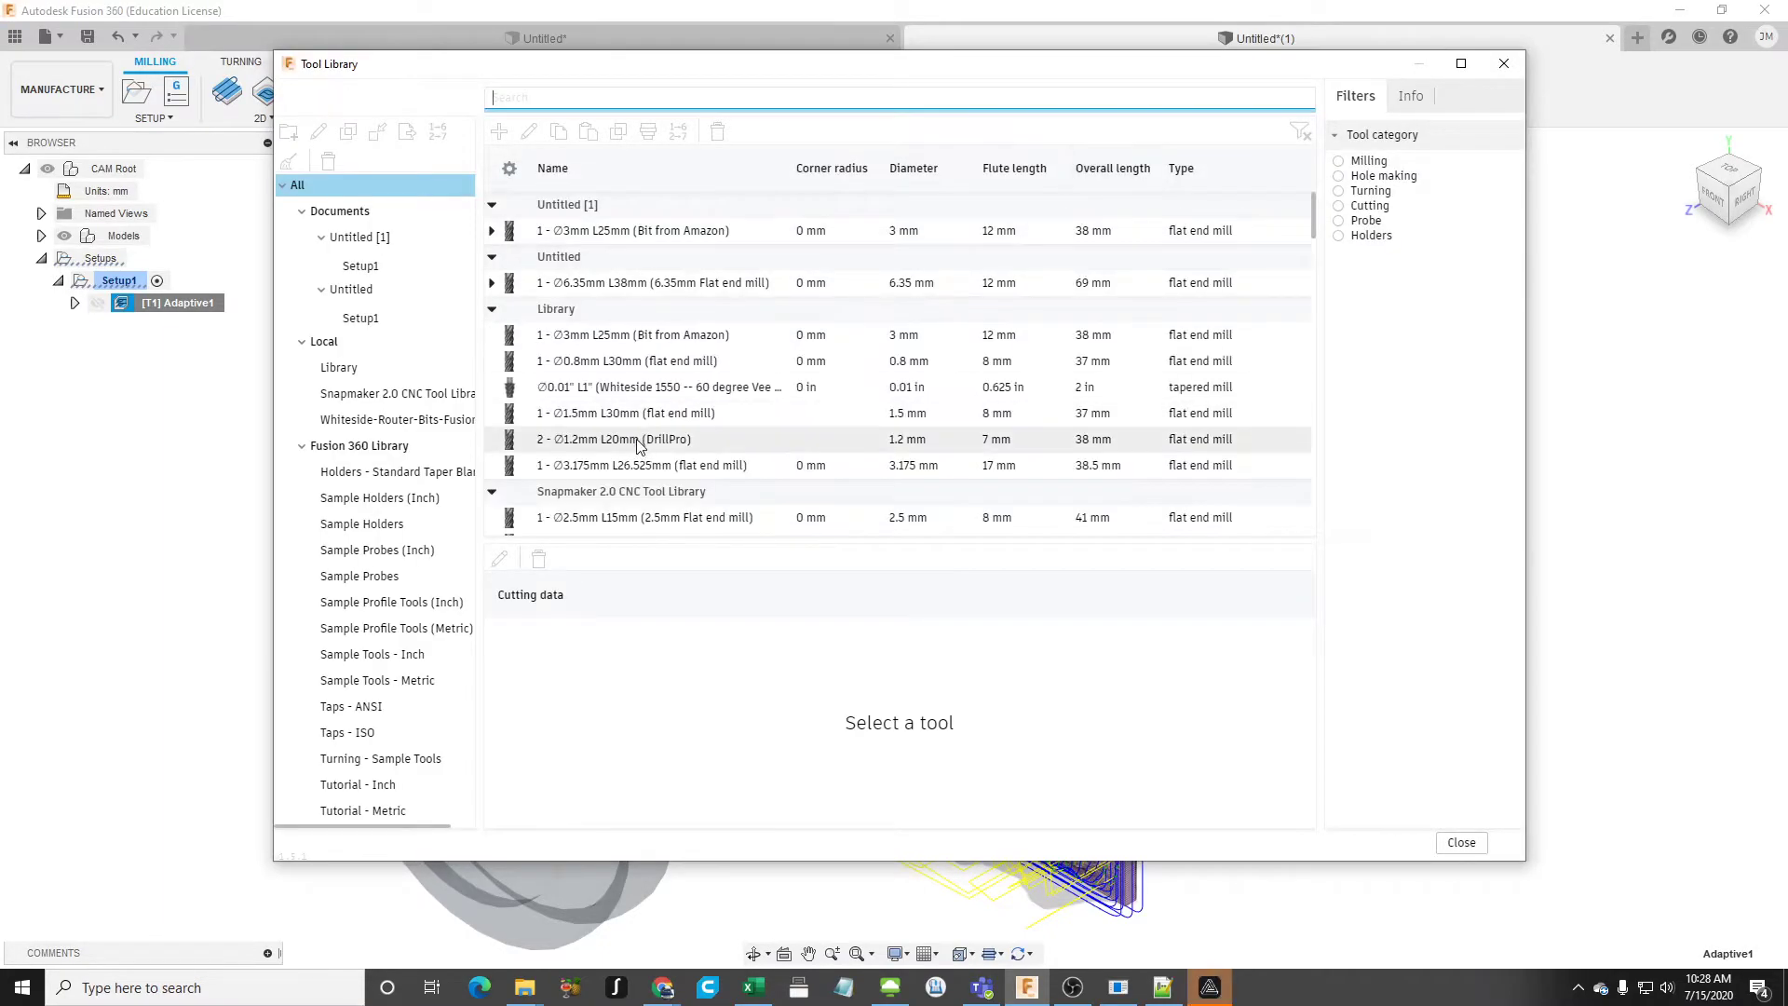
click(400, 395)
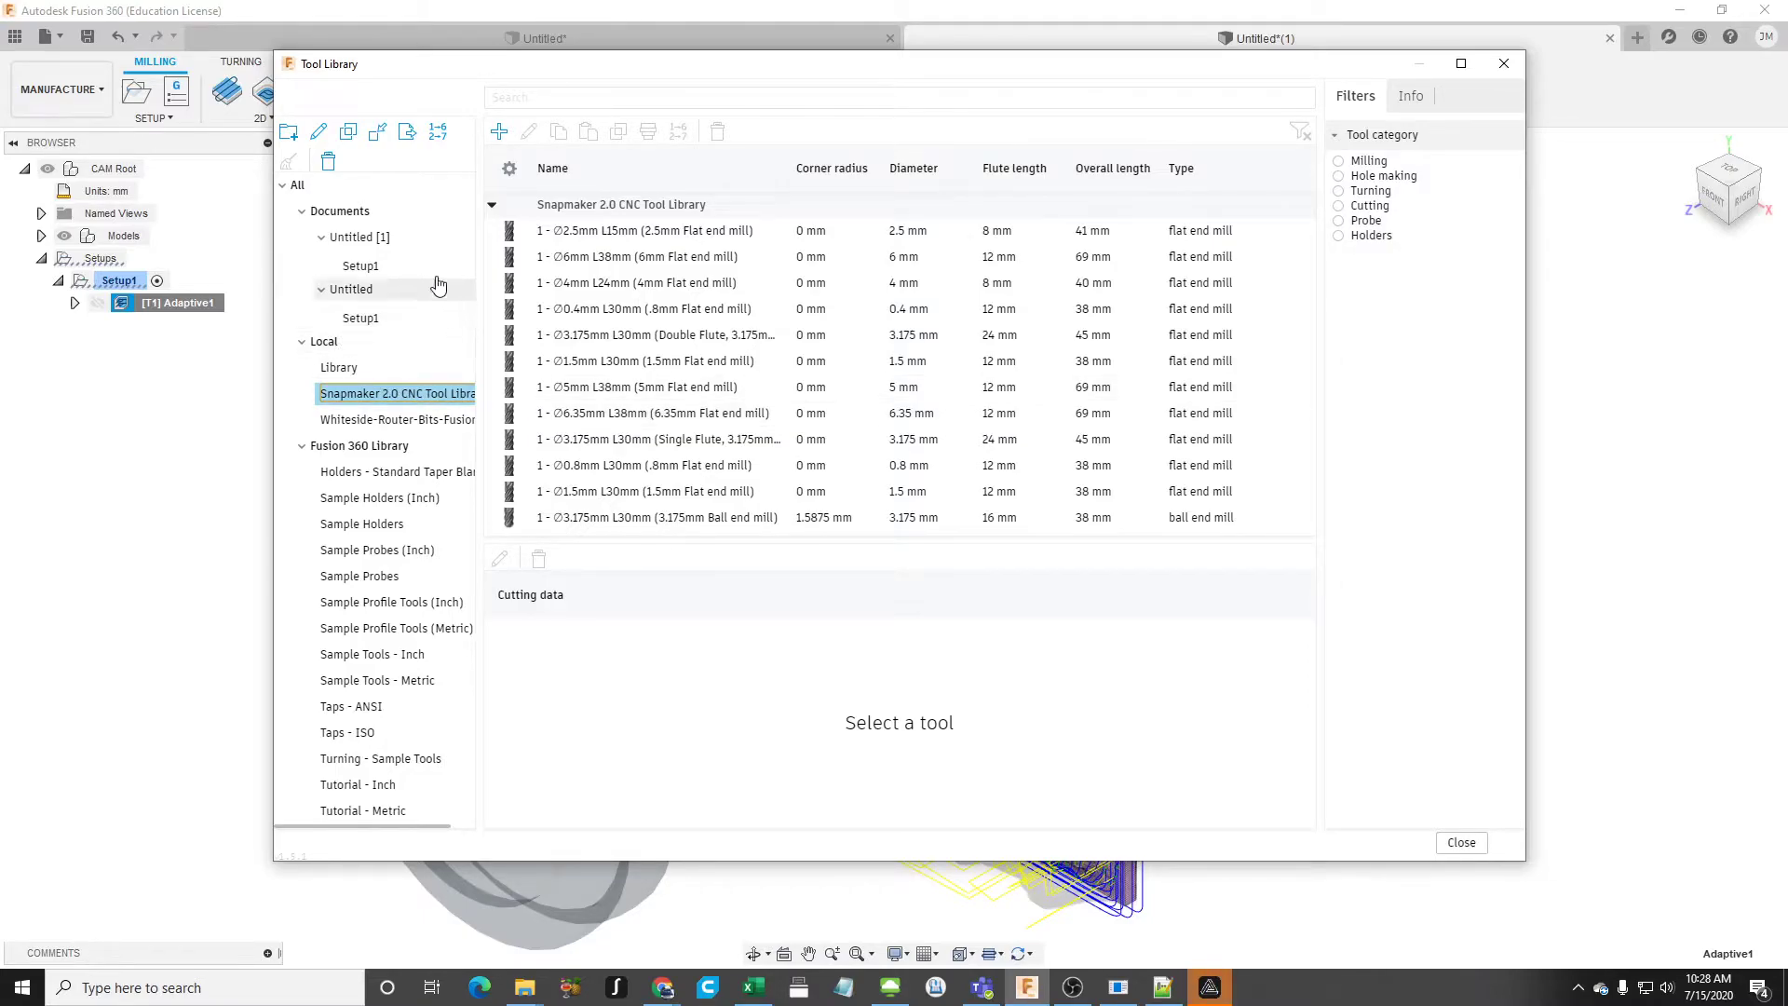
click(302, 212)
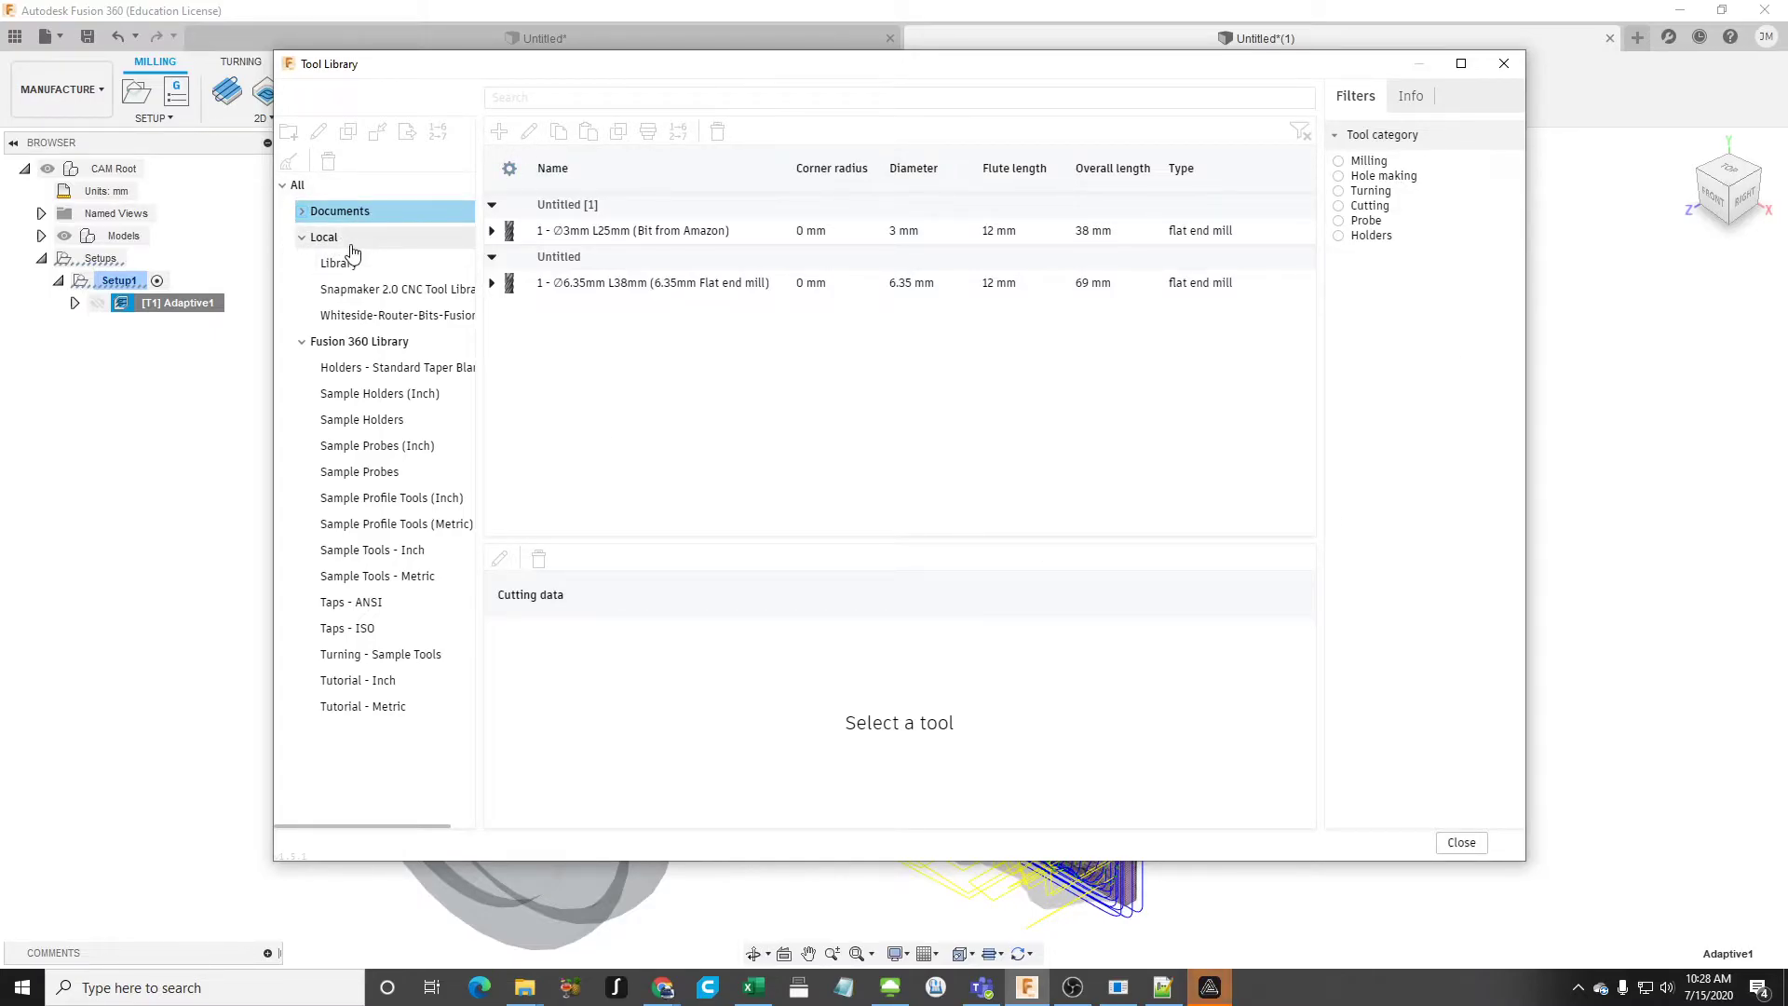
click(351, 242)
click(359, 265)
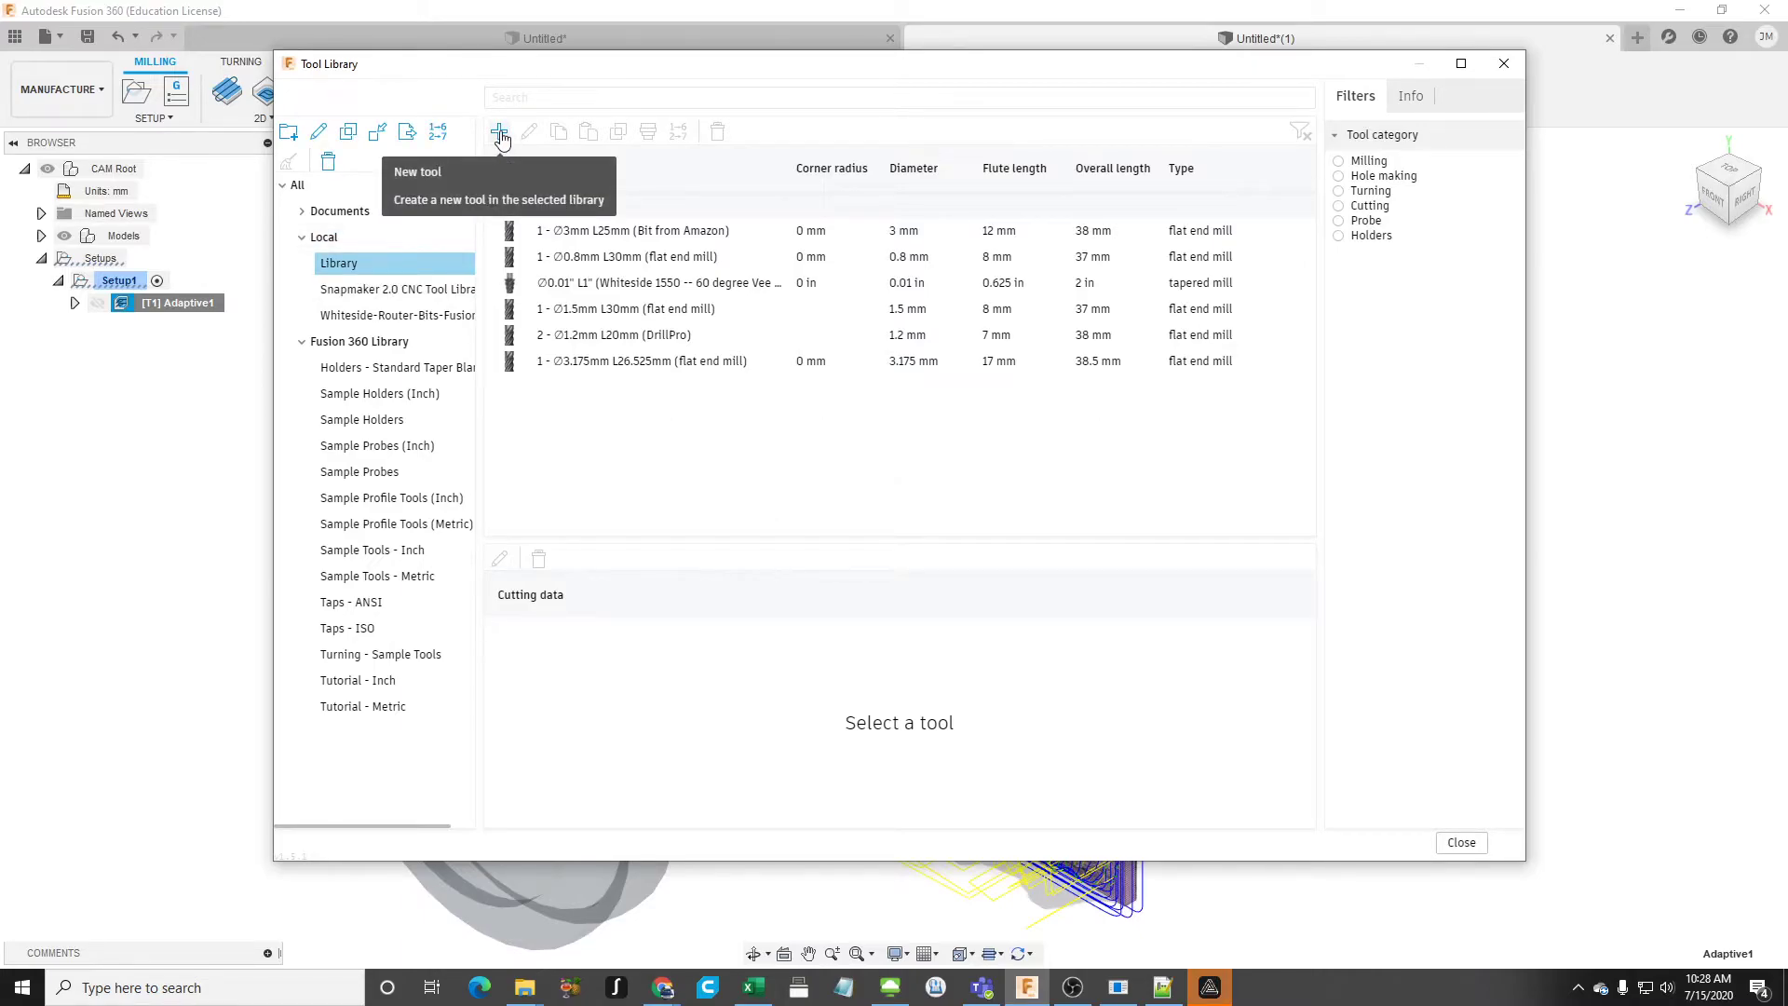
right_click(768, 429)
click(713, 438)
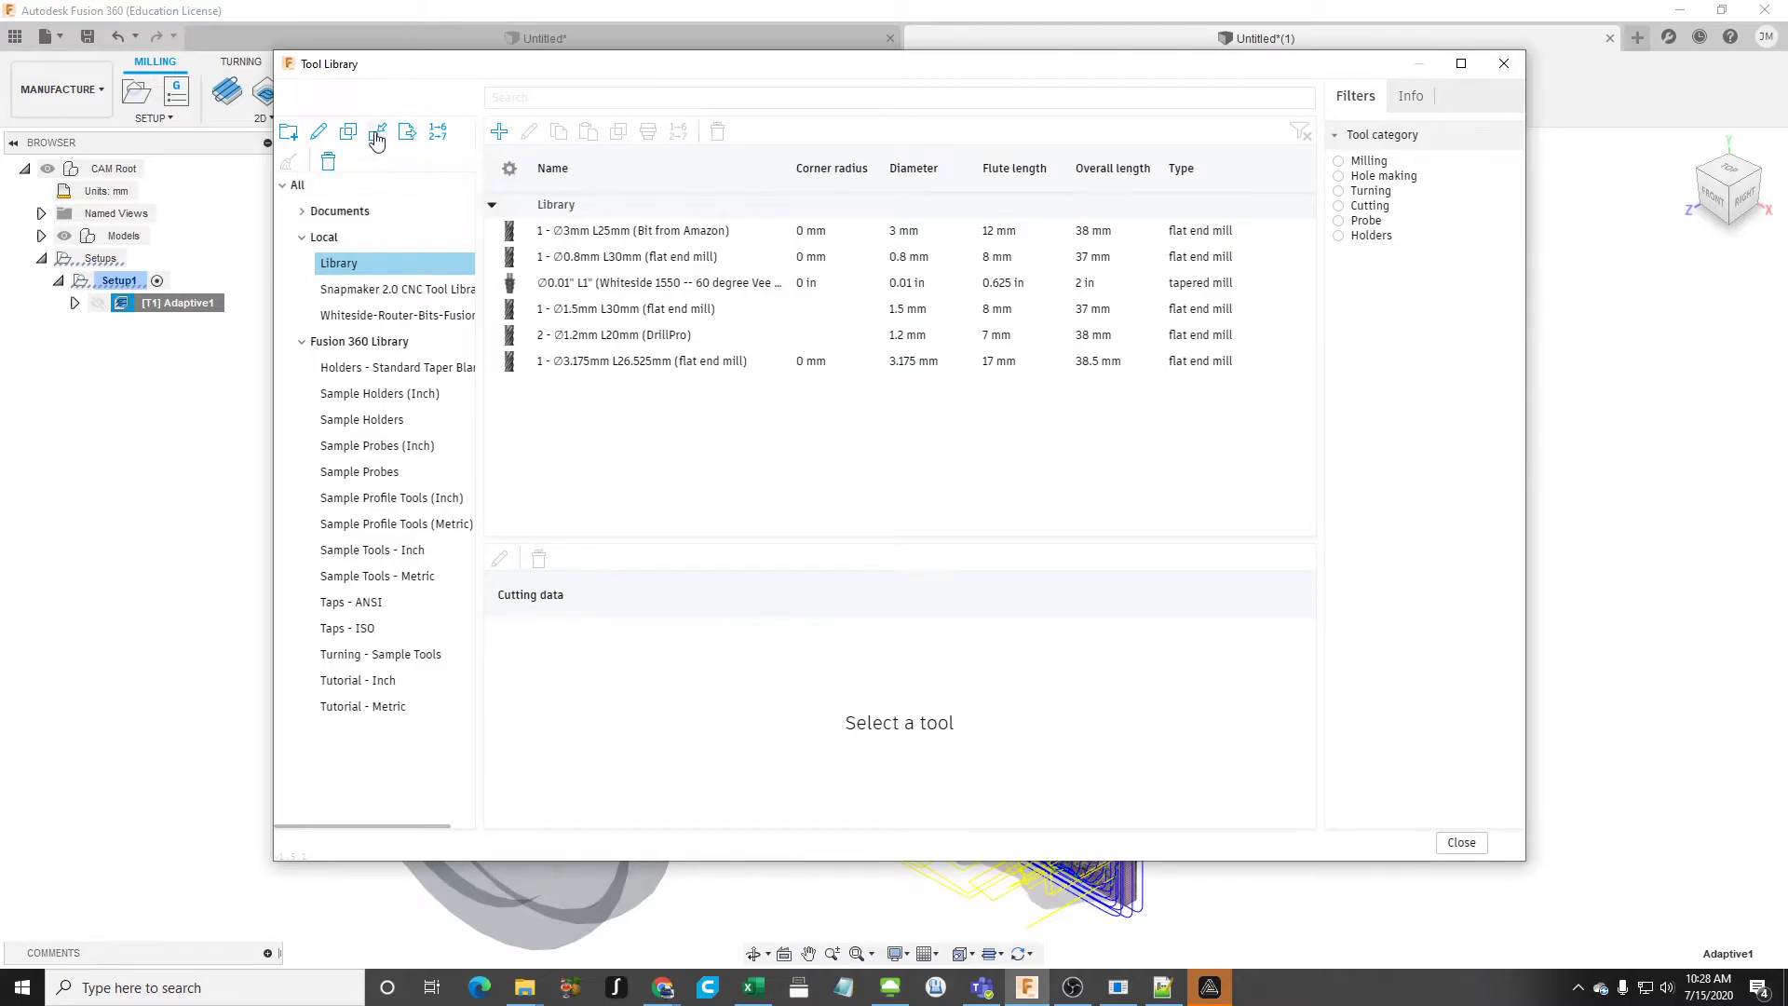
- Import Snapmaker Original CNC Tool Library.tools from Documents > Fusion 360 > Fusion_360 > Config into the local tool libraries
click(377, 140)
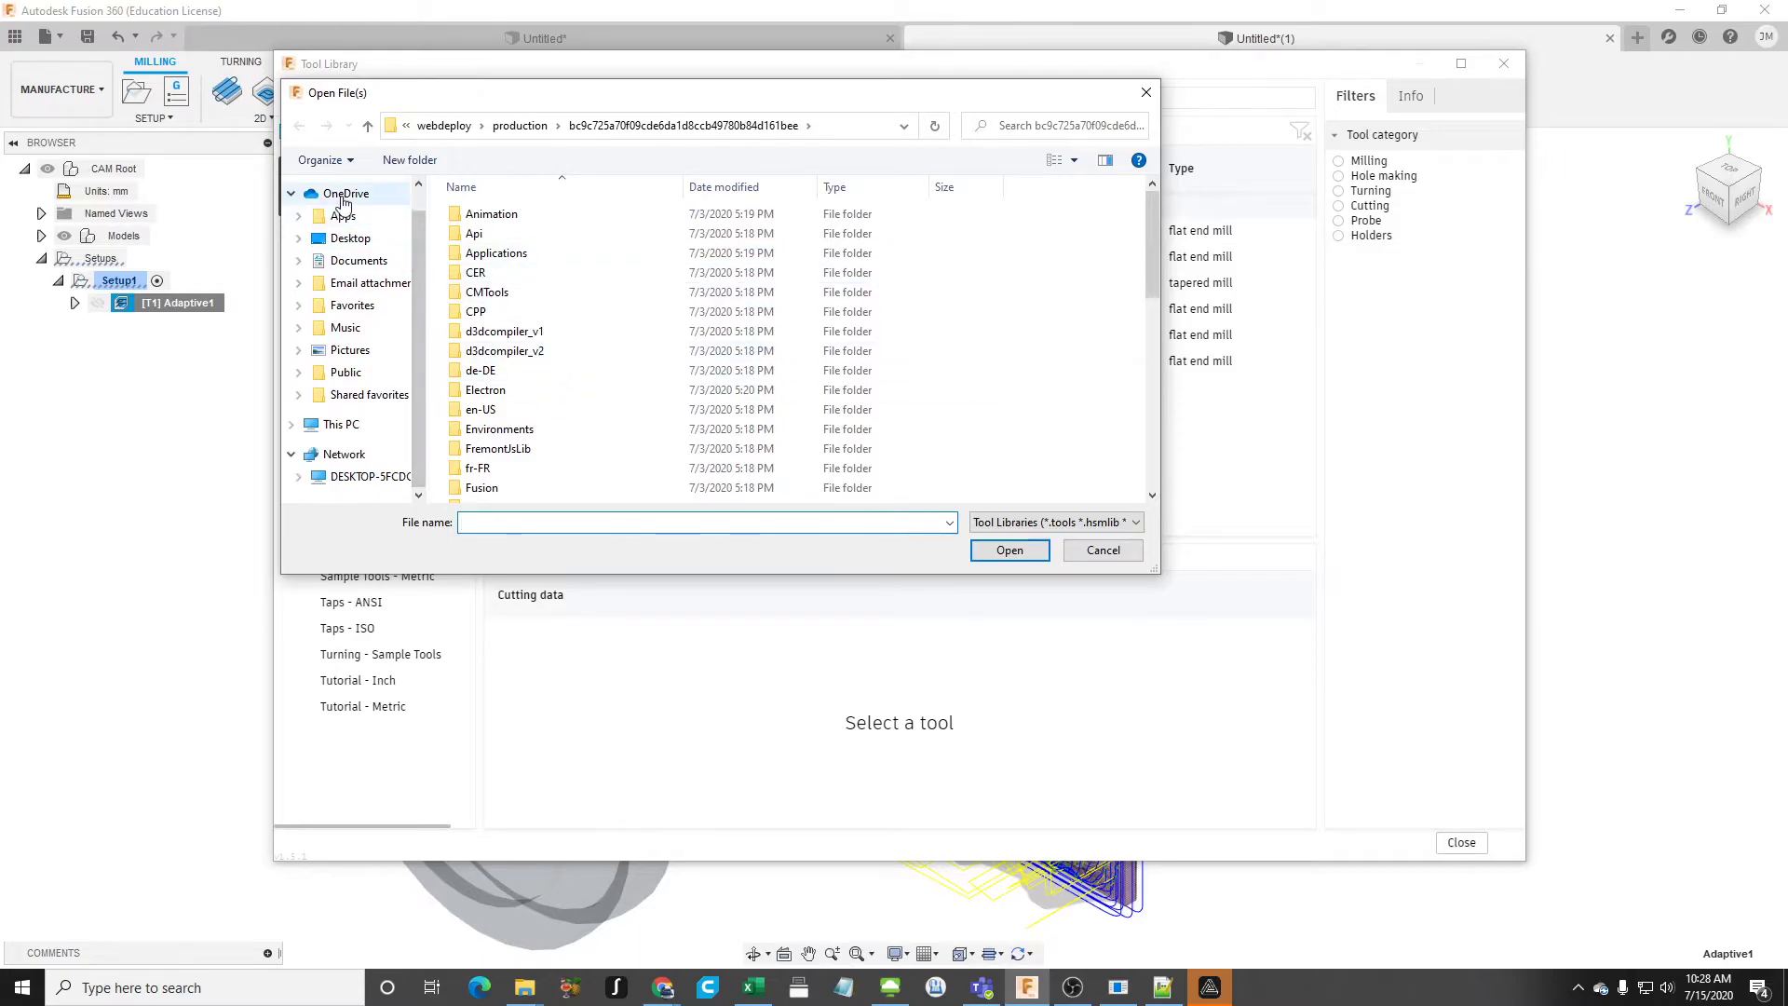
click(361, 261)
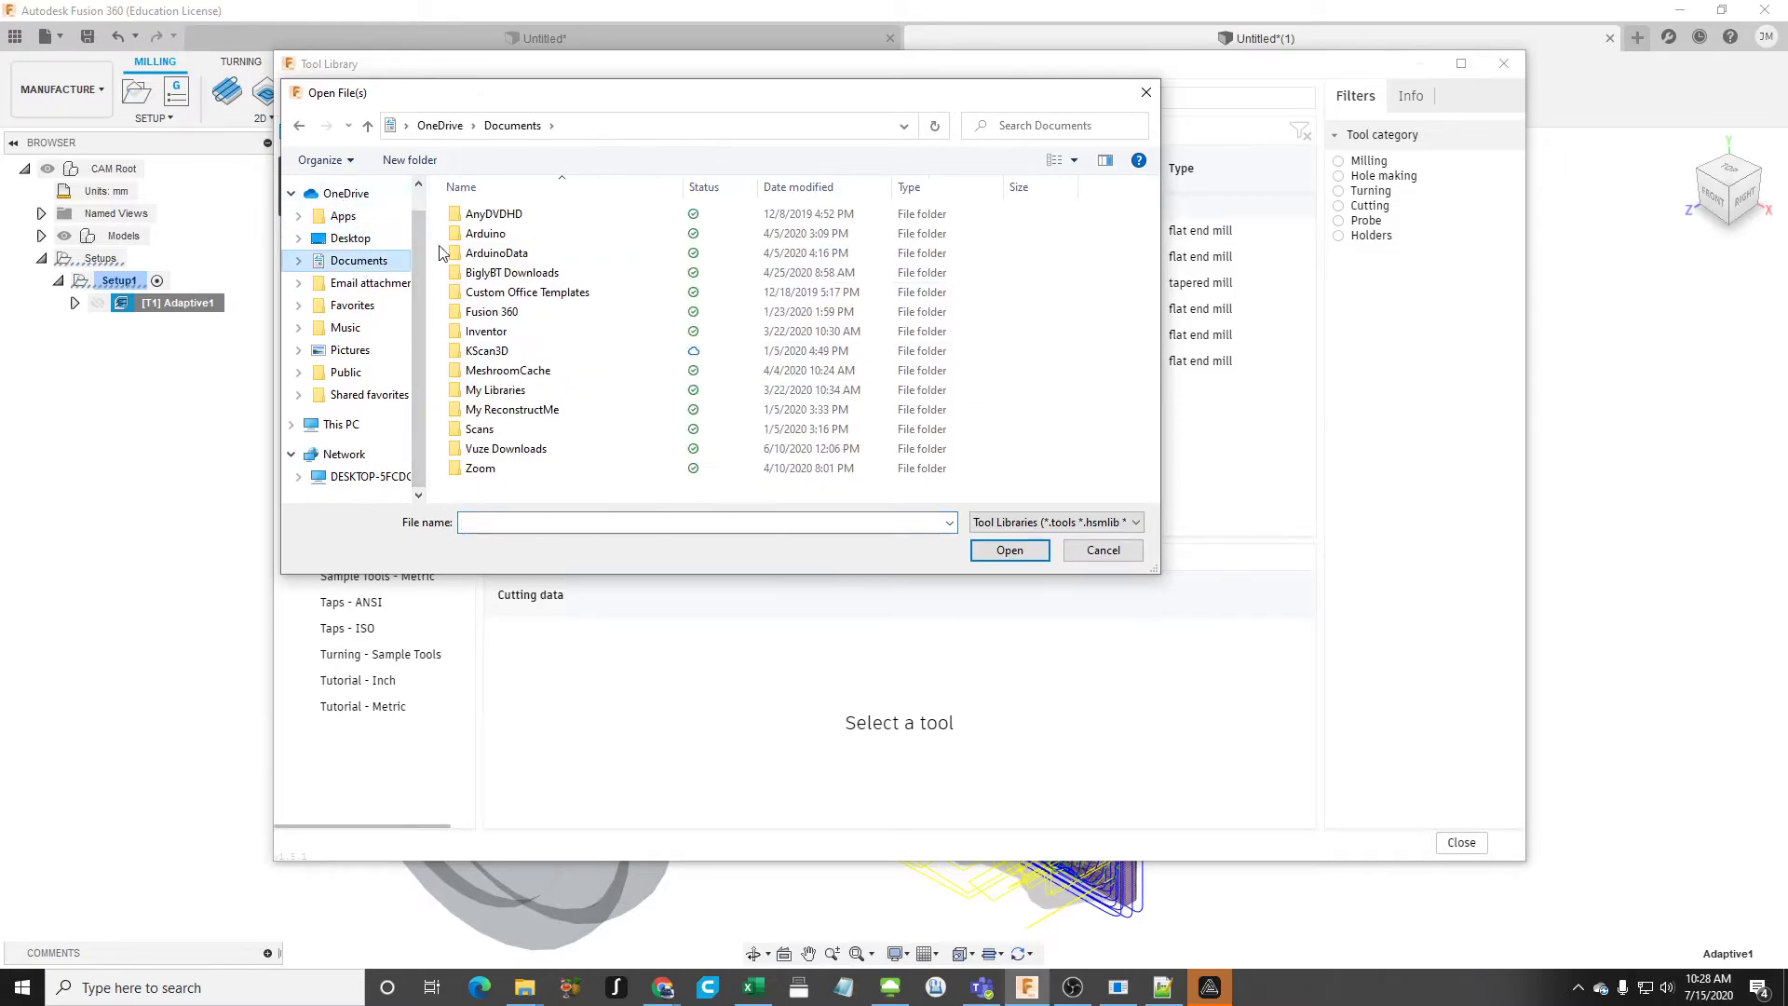
double_click(511, 311)
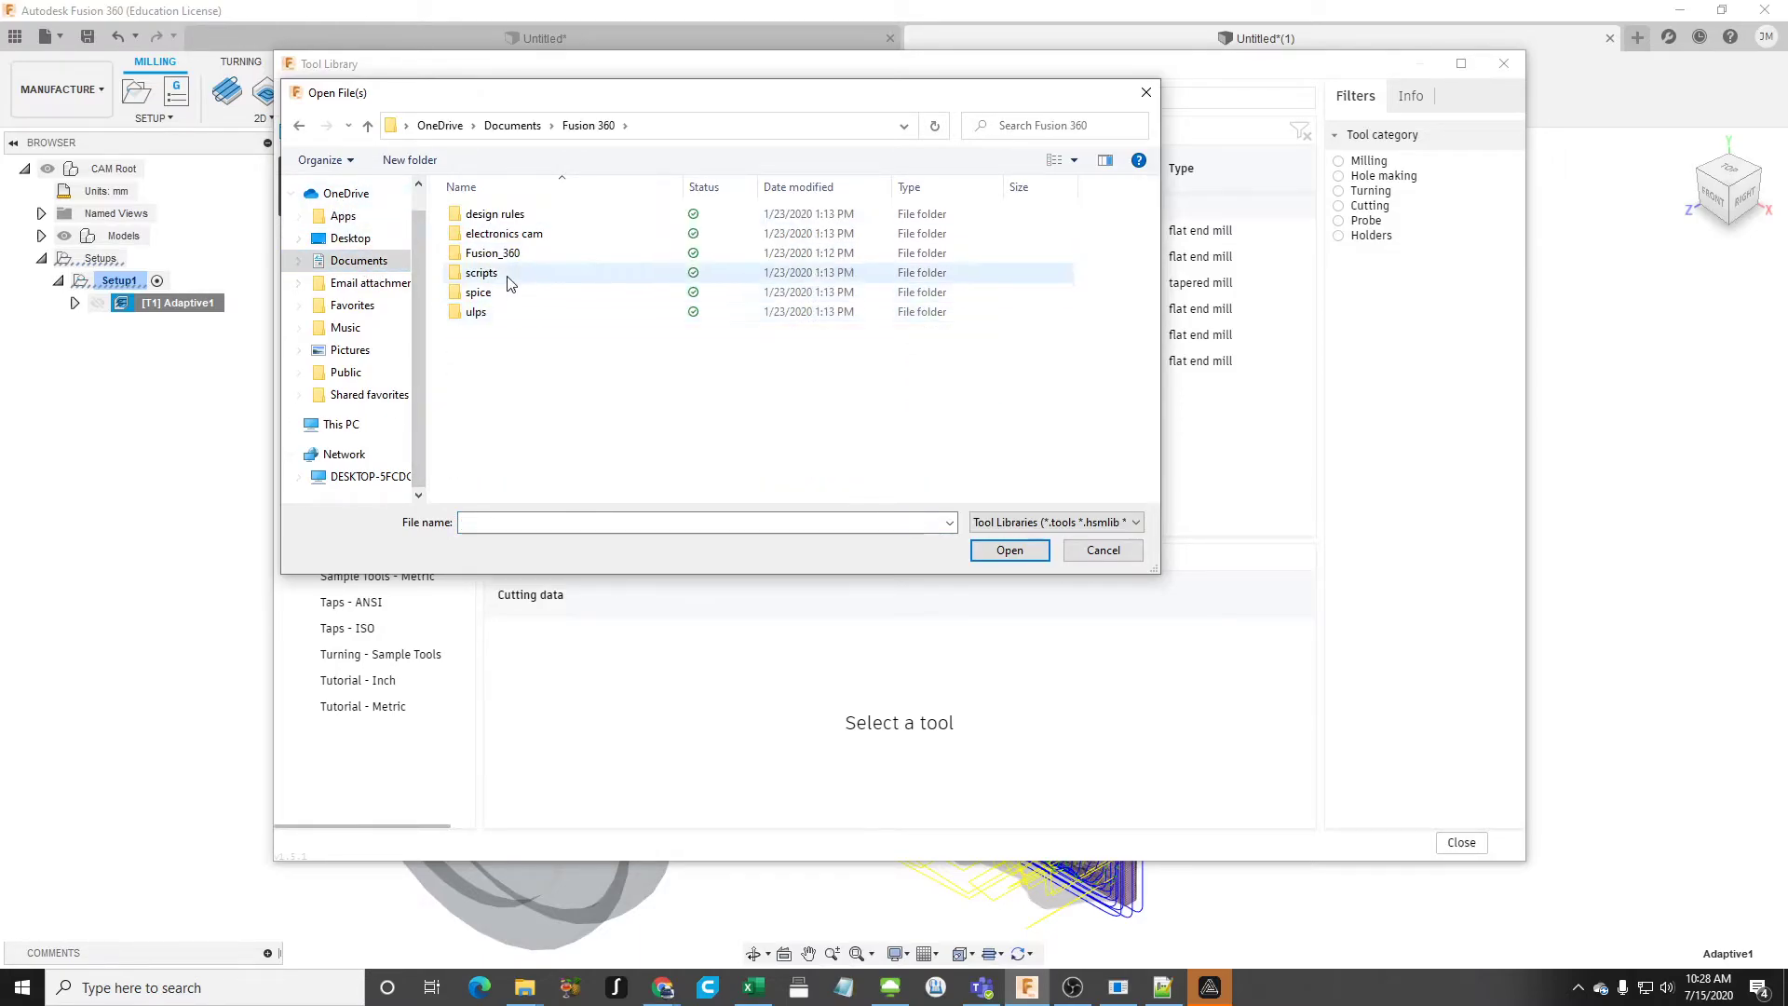
click(536, 254)
double_click(536, 257)
double_click(520, 217)
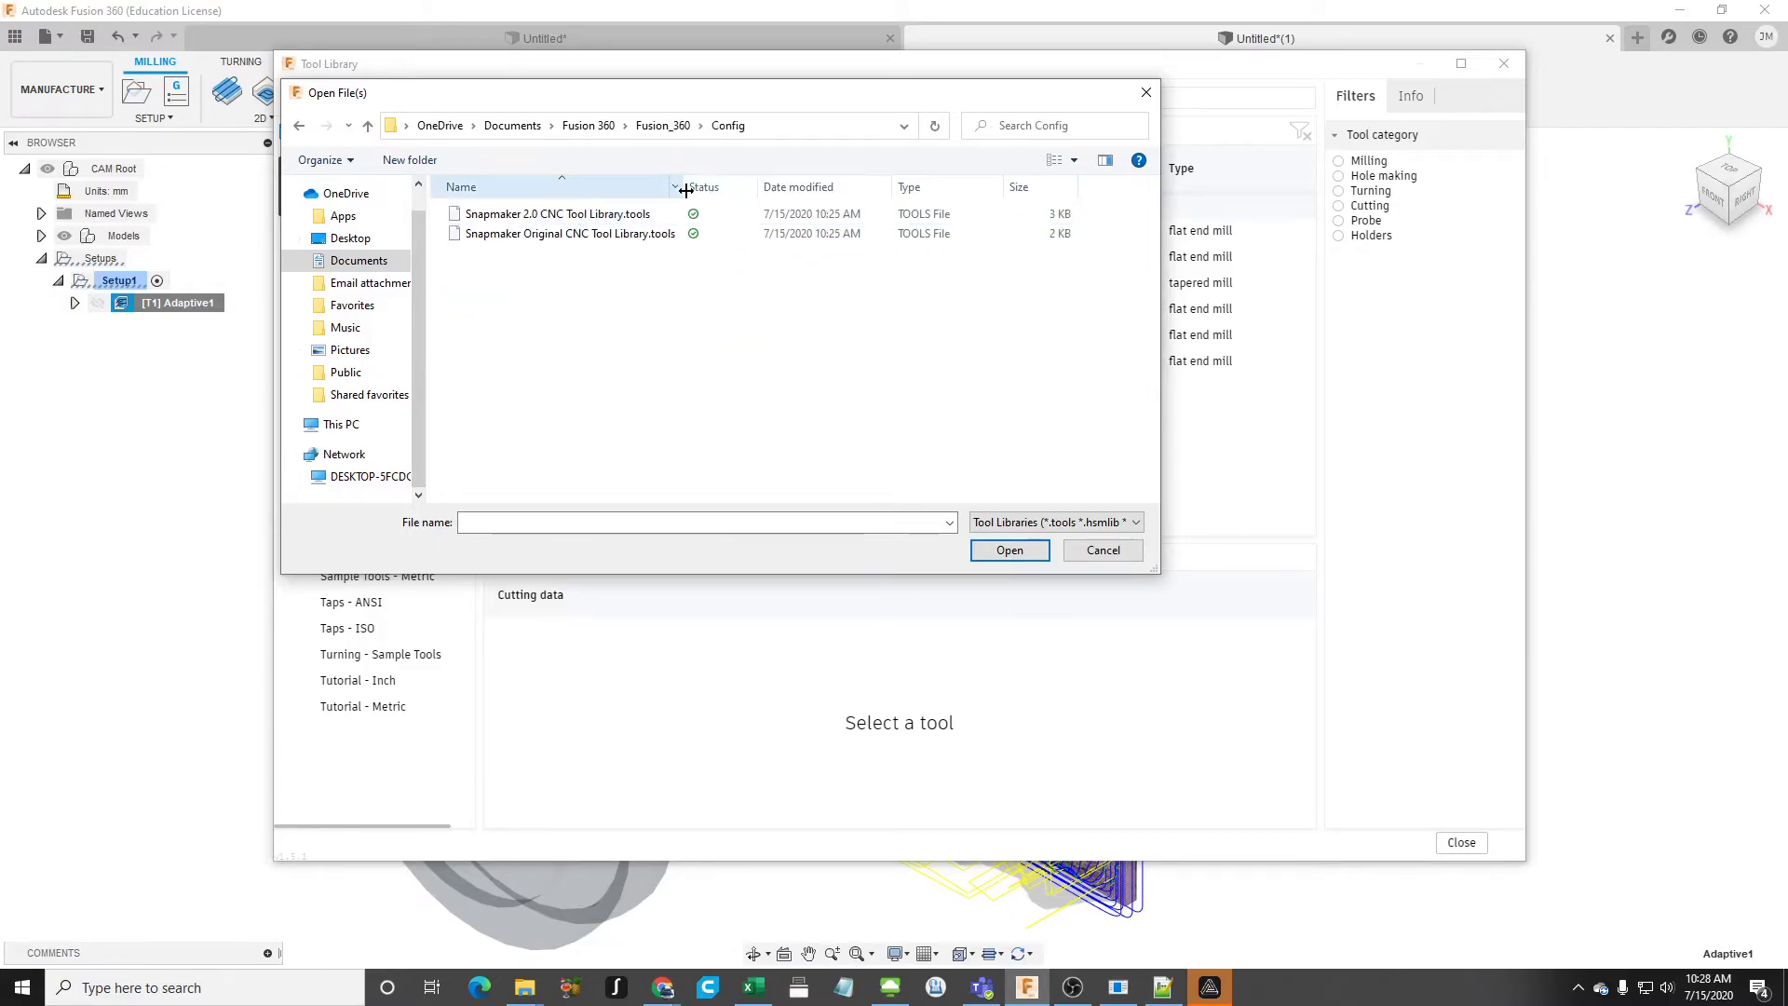
drag(686, 187, 787, 187)
drag(749, 102, 697, 357)
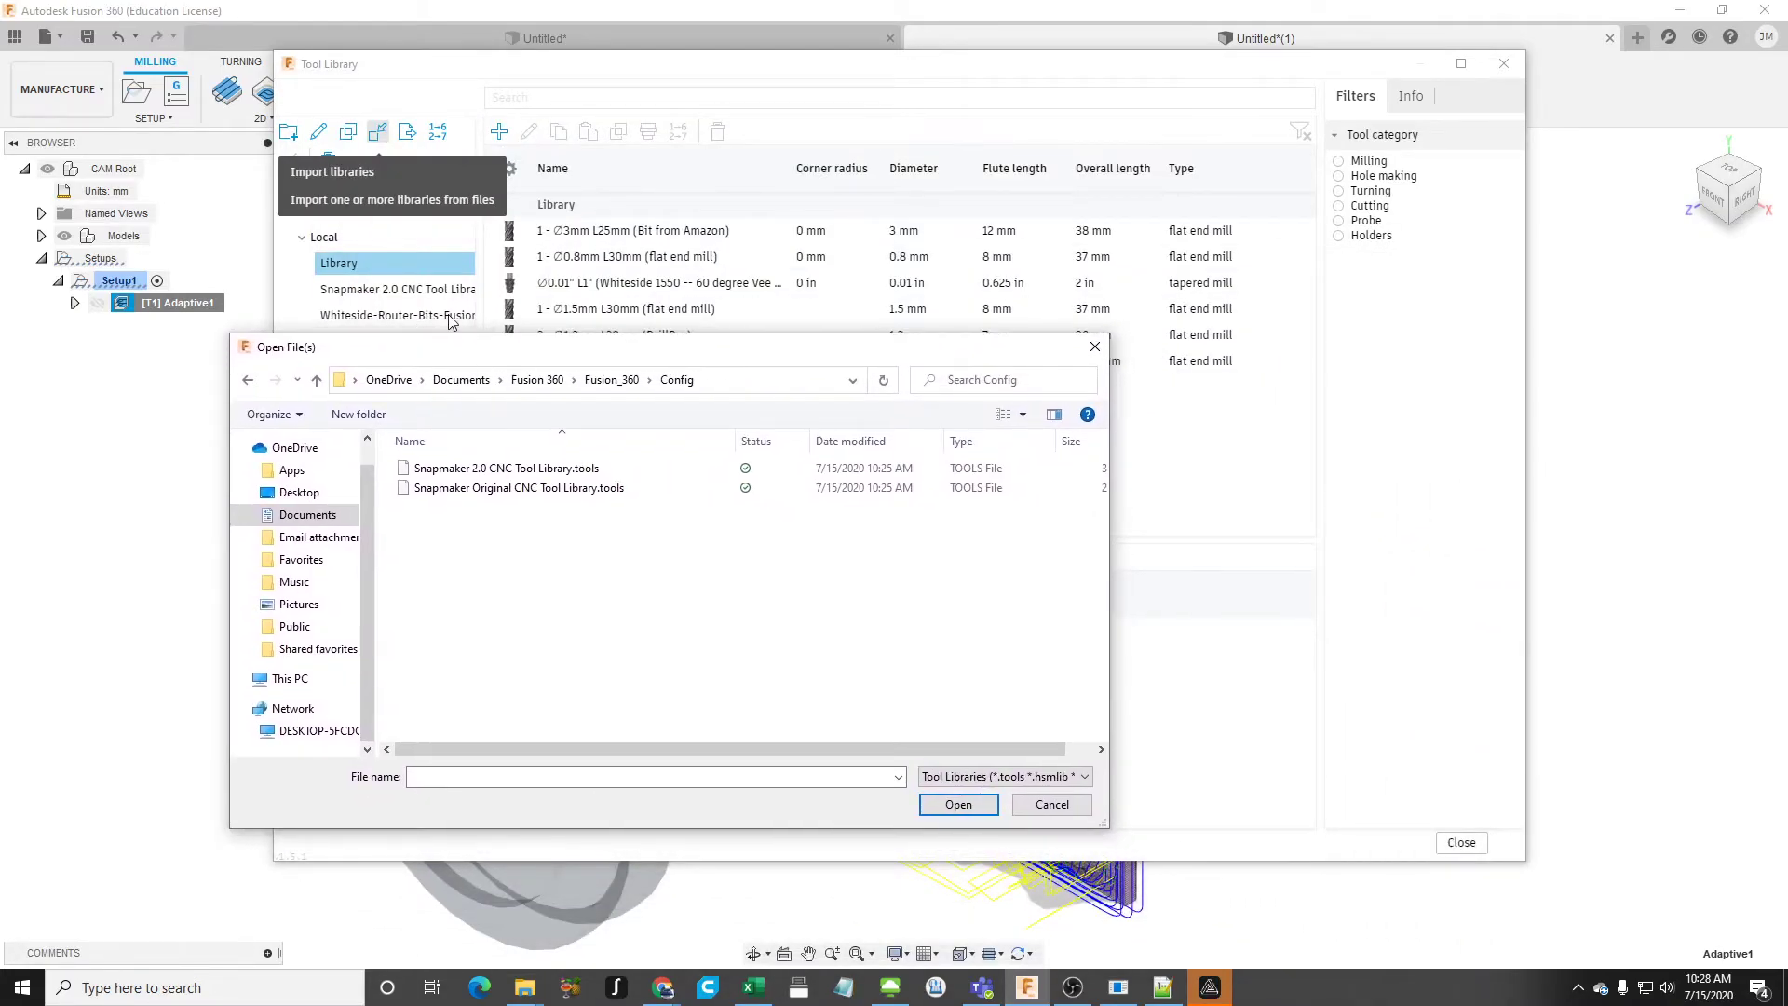
click(510, 491)
click(958, 806)
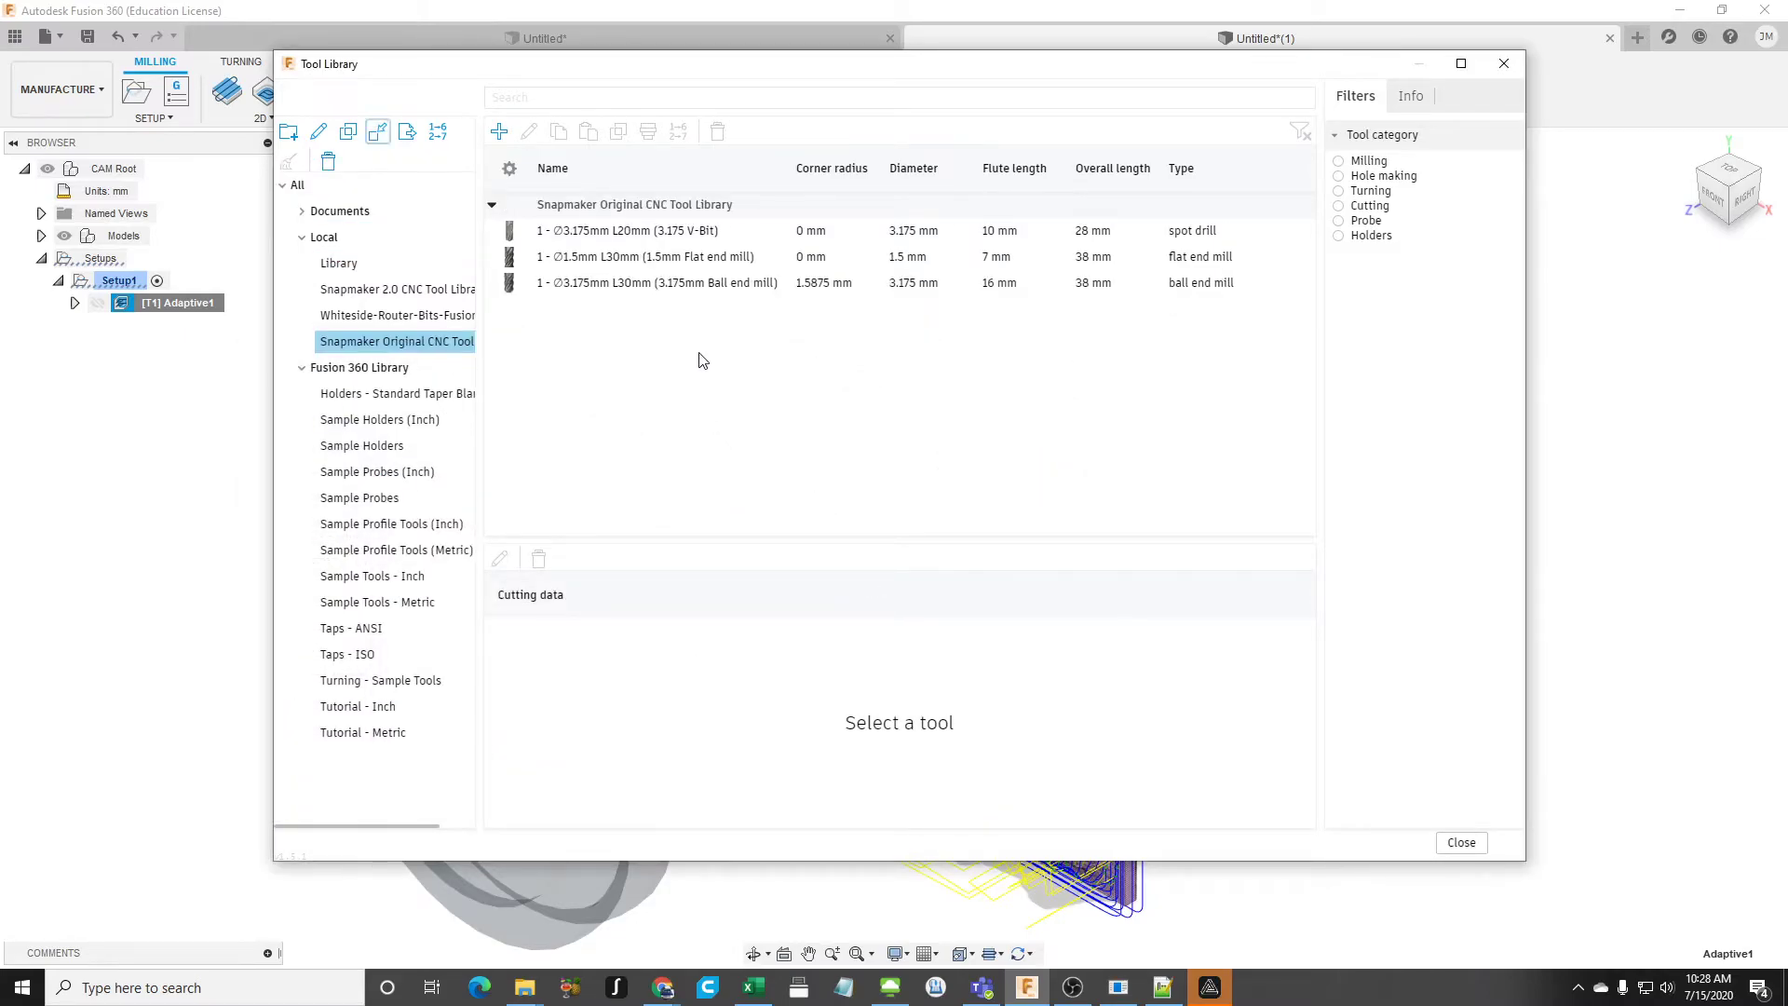
- Inspect the V-bit, flat end mill and ball end mill in the Snapmaker Original CNC Tool Library and close the Tool Library
click(640, 236)
click(639, 257)
click(633, 282)
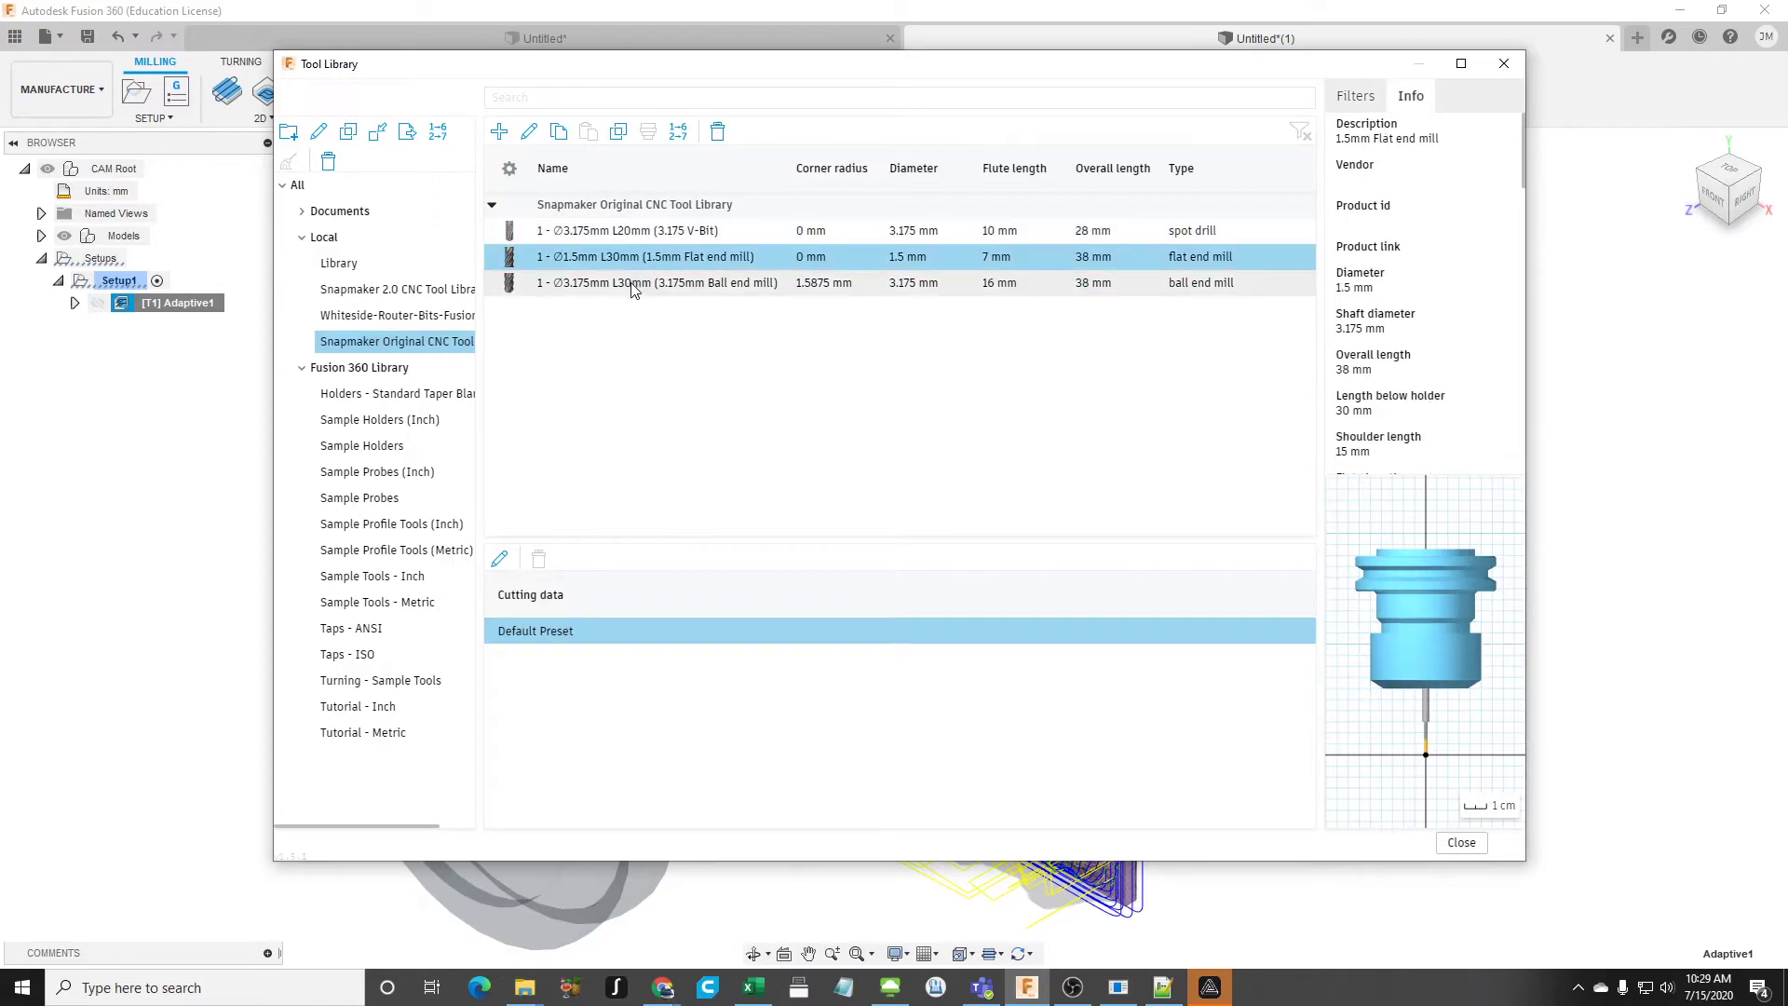
click(623, 261)
click(619, 231)
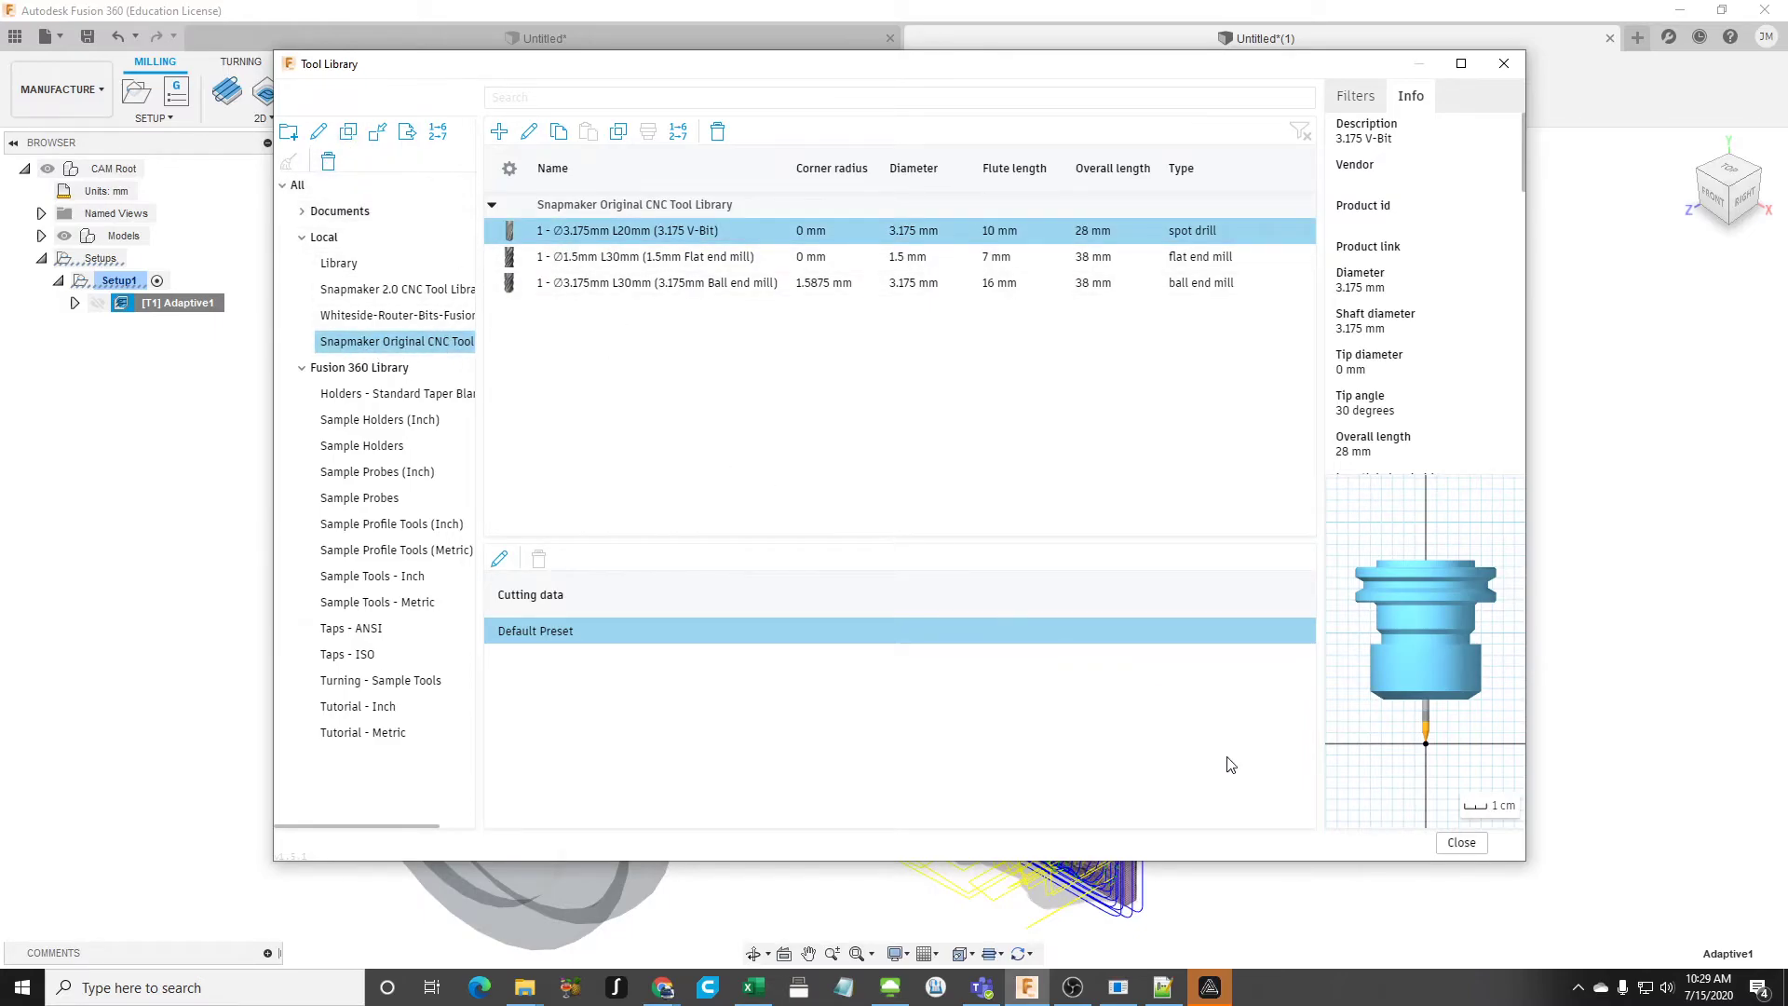
click(1461, 843)
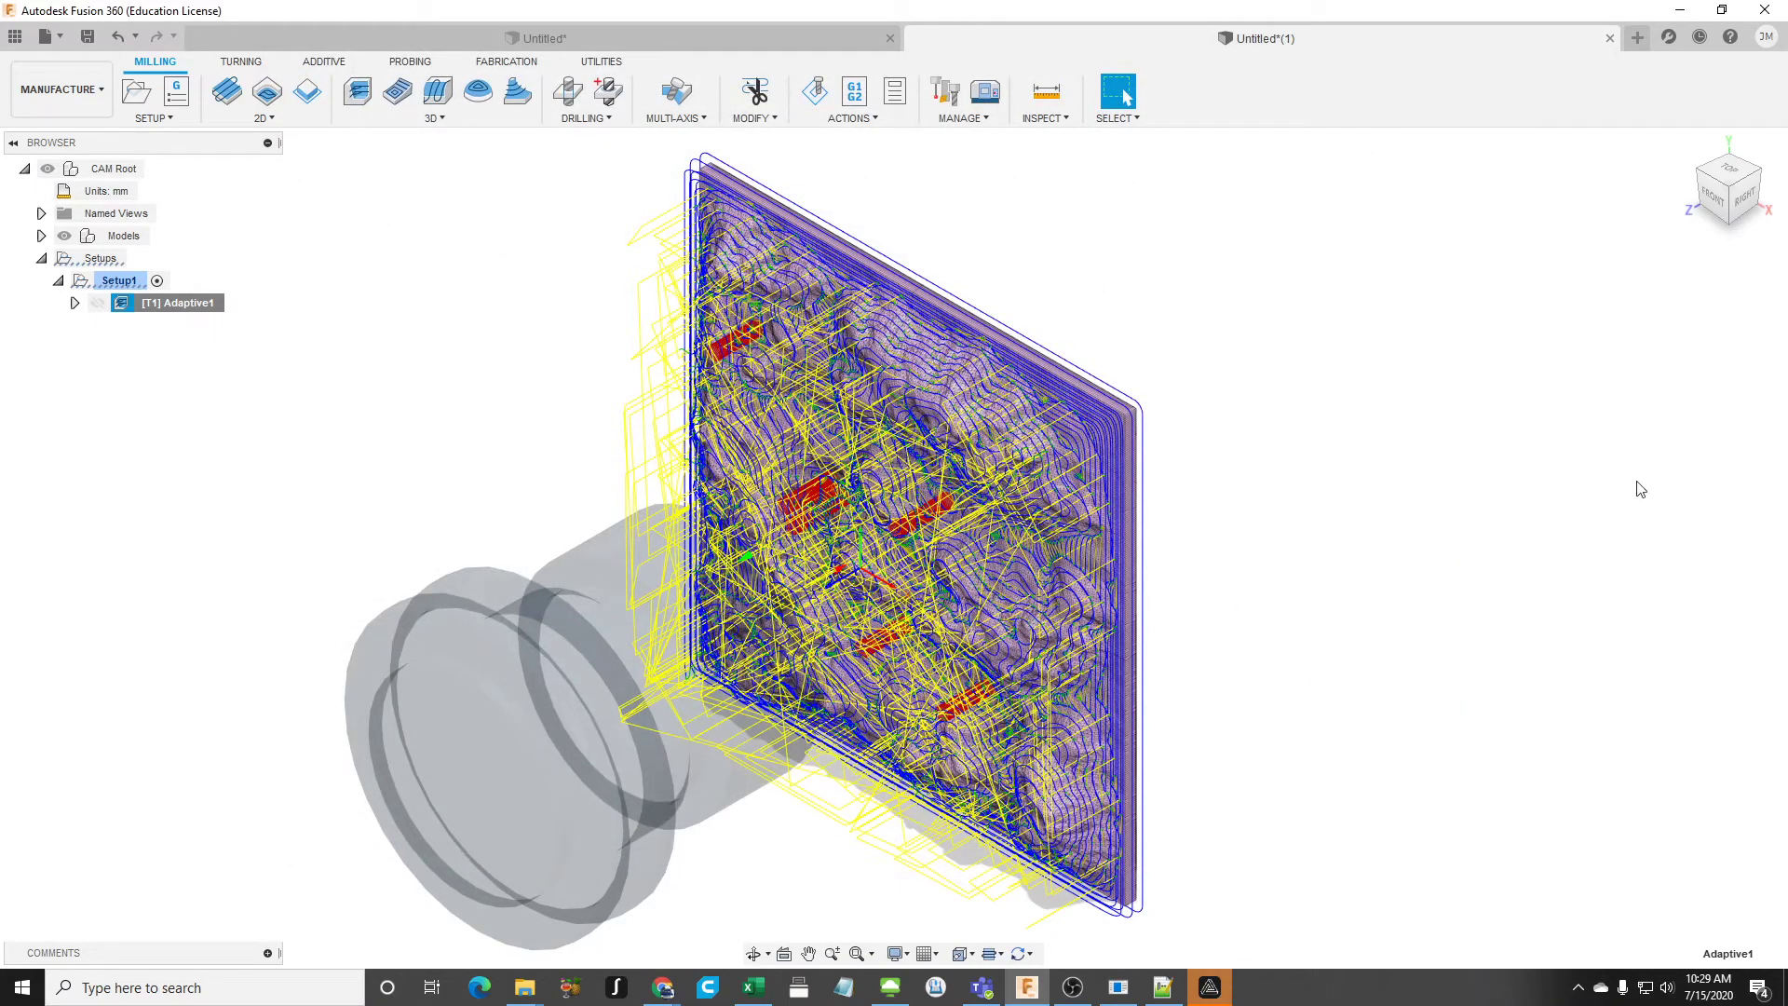
- Switch to Snapmaker Luban, bring its window into view unmaximized and minimize the browser window behind it
click(1216, 998)
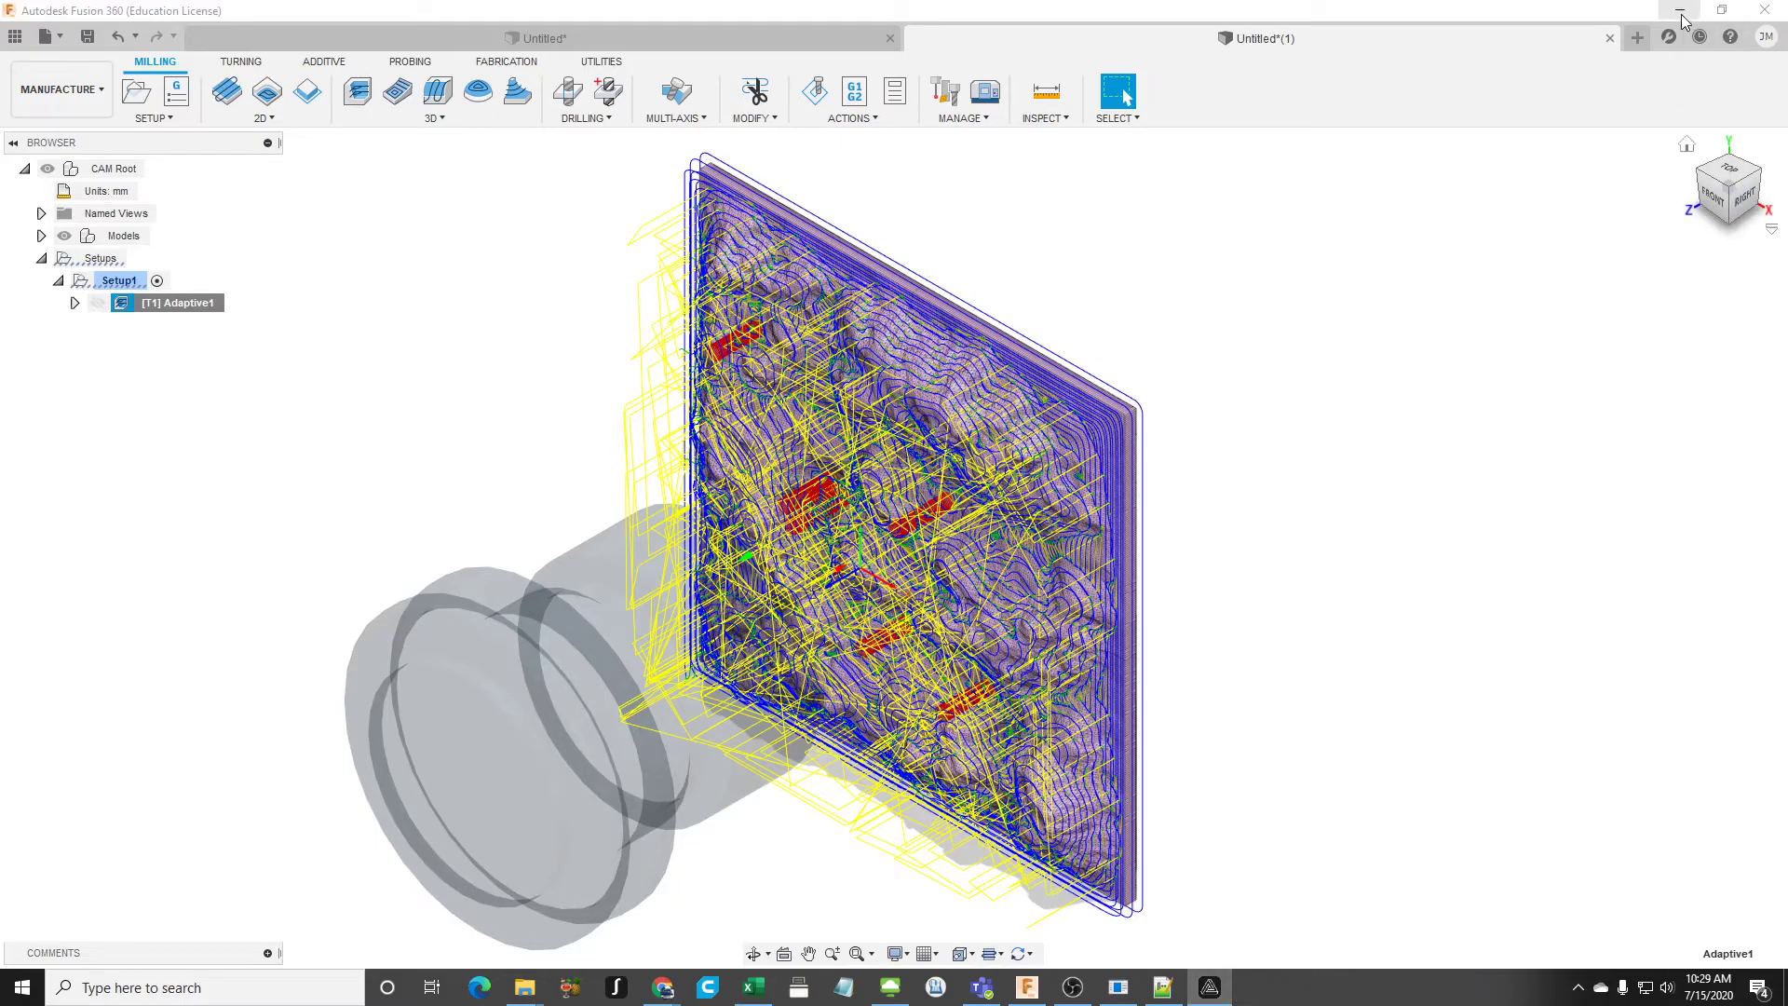
drag(1456, 52, 824, 58)
double_click(825, 56)
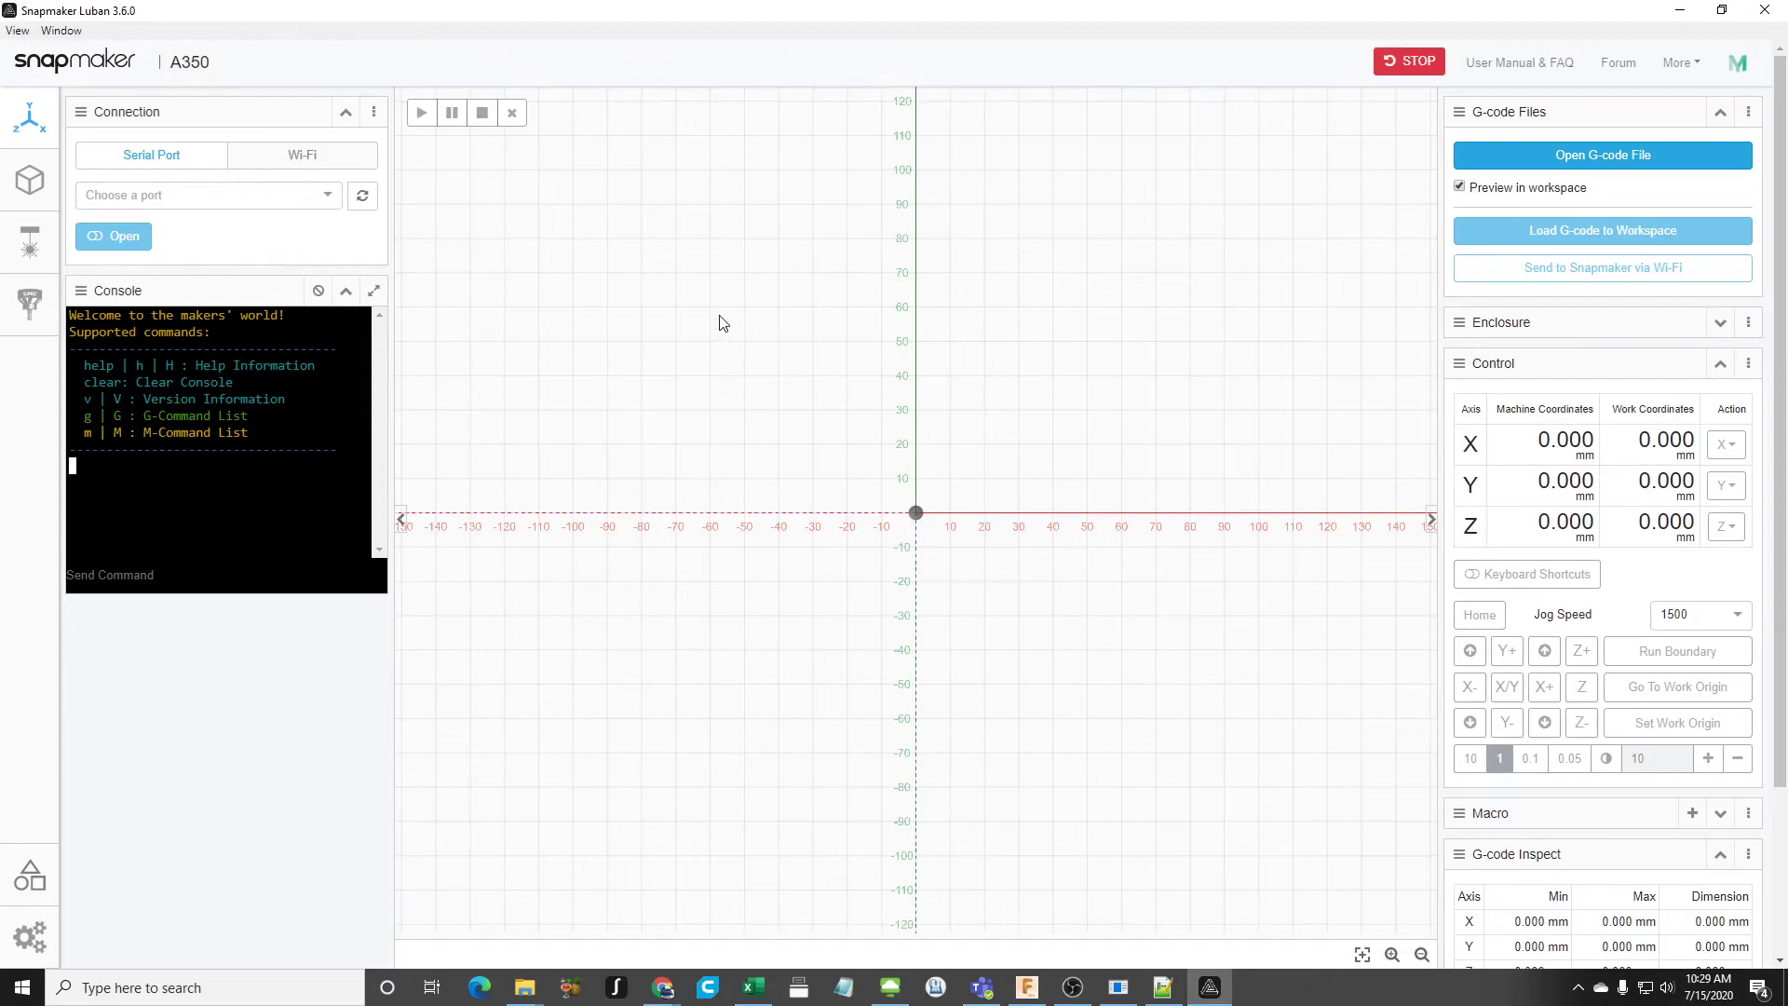
click(1722, 10)
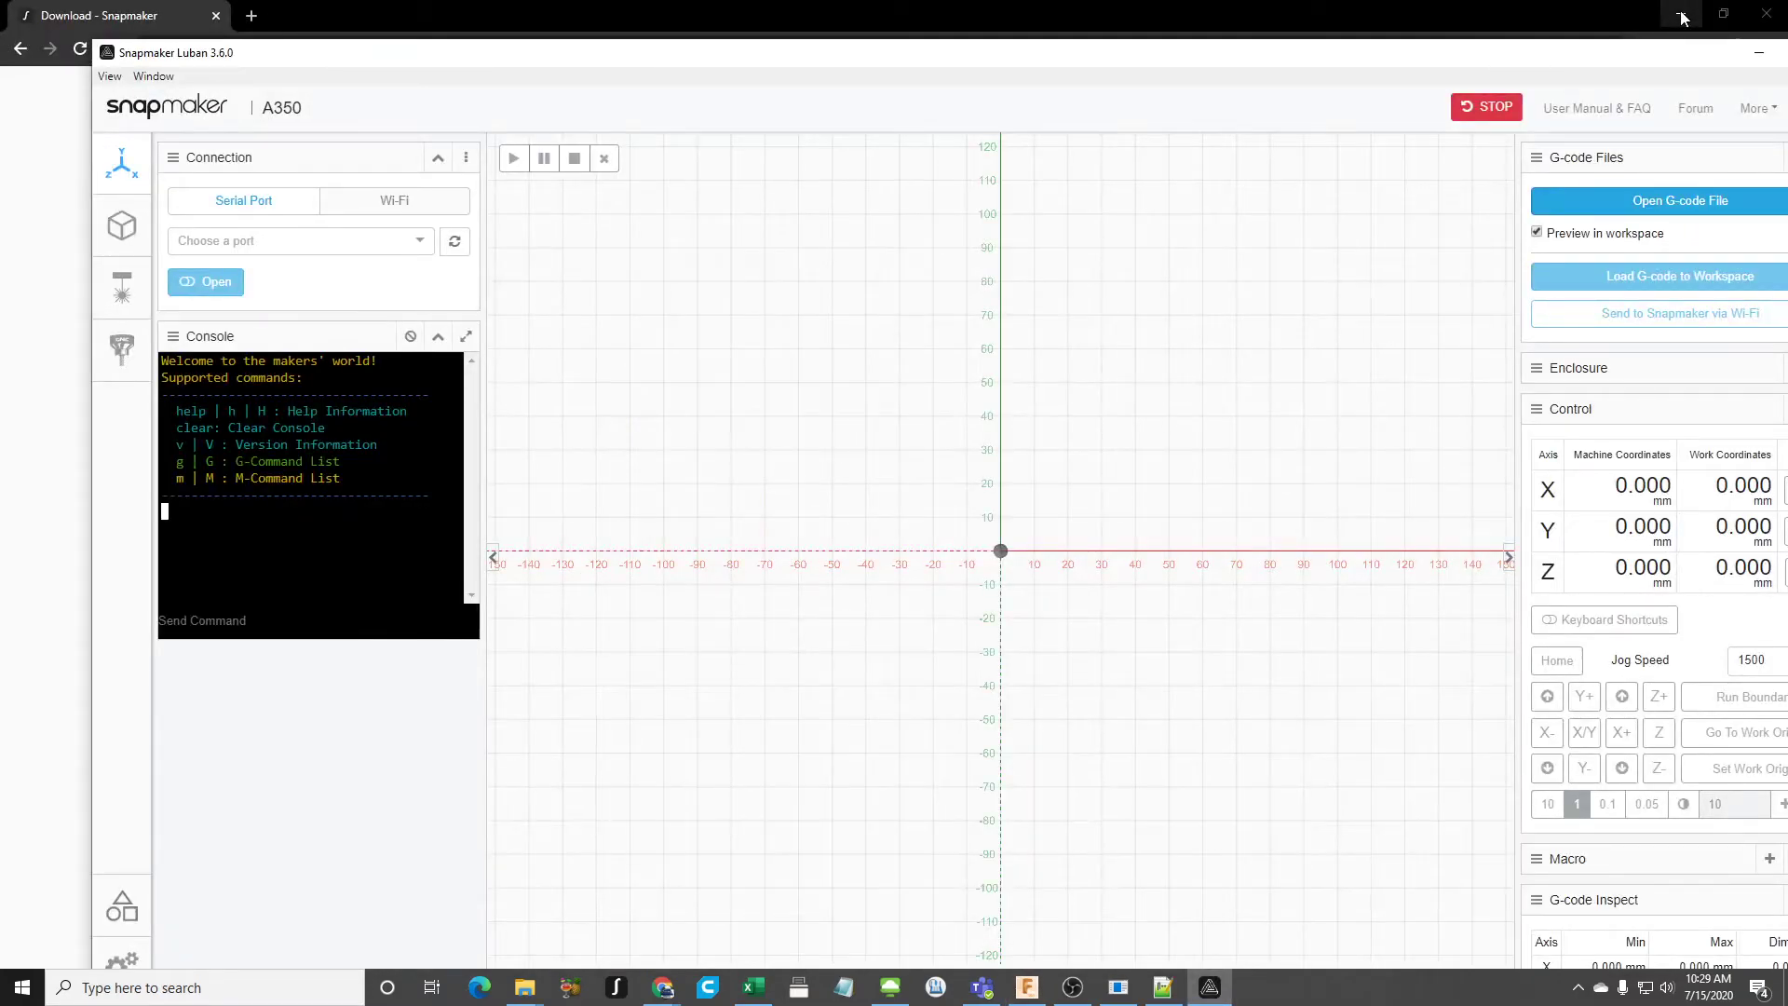
click(1682, 16)
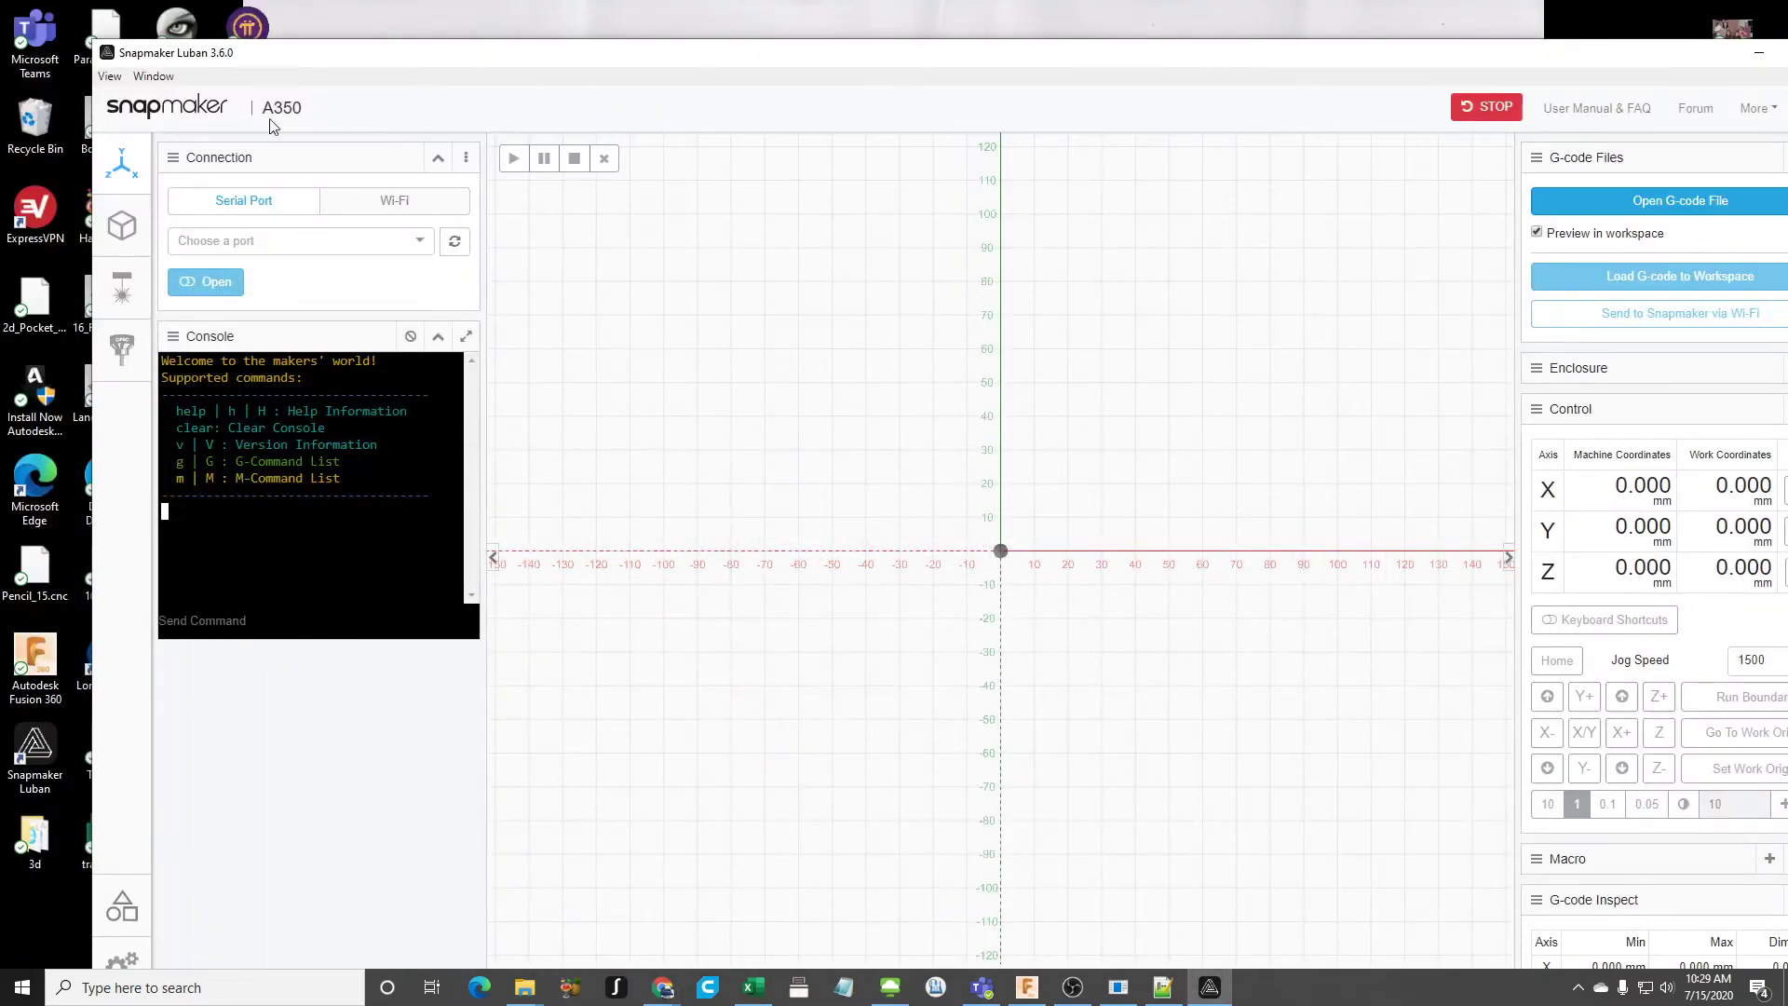
- Load Test.cnc from the Desktop folder, sorted by date modified, into the Luban workspace, minimize File Explorer and maximize Luban
mouse_move(530, 995)
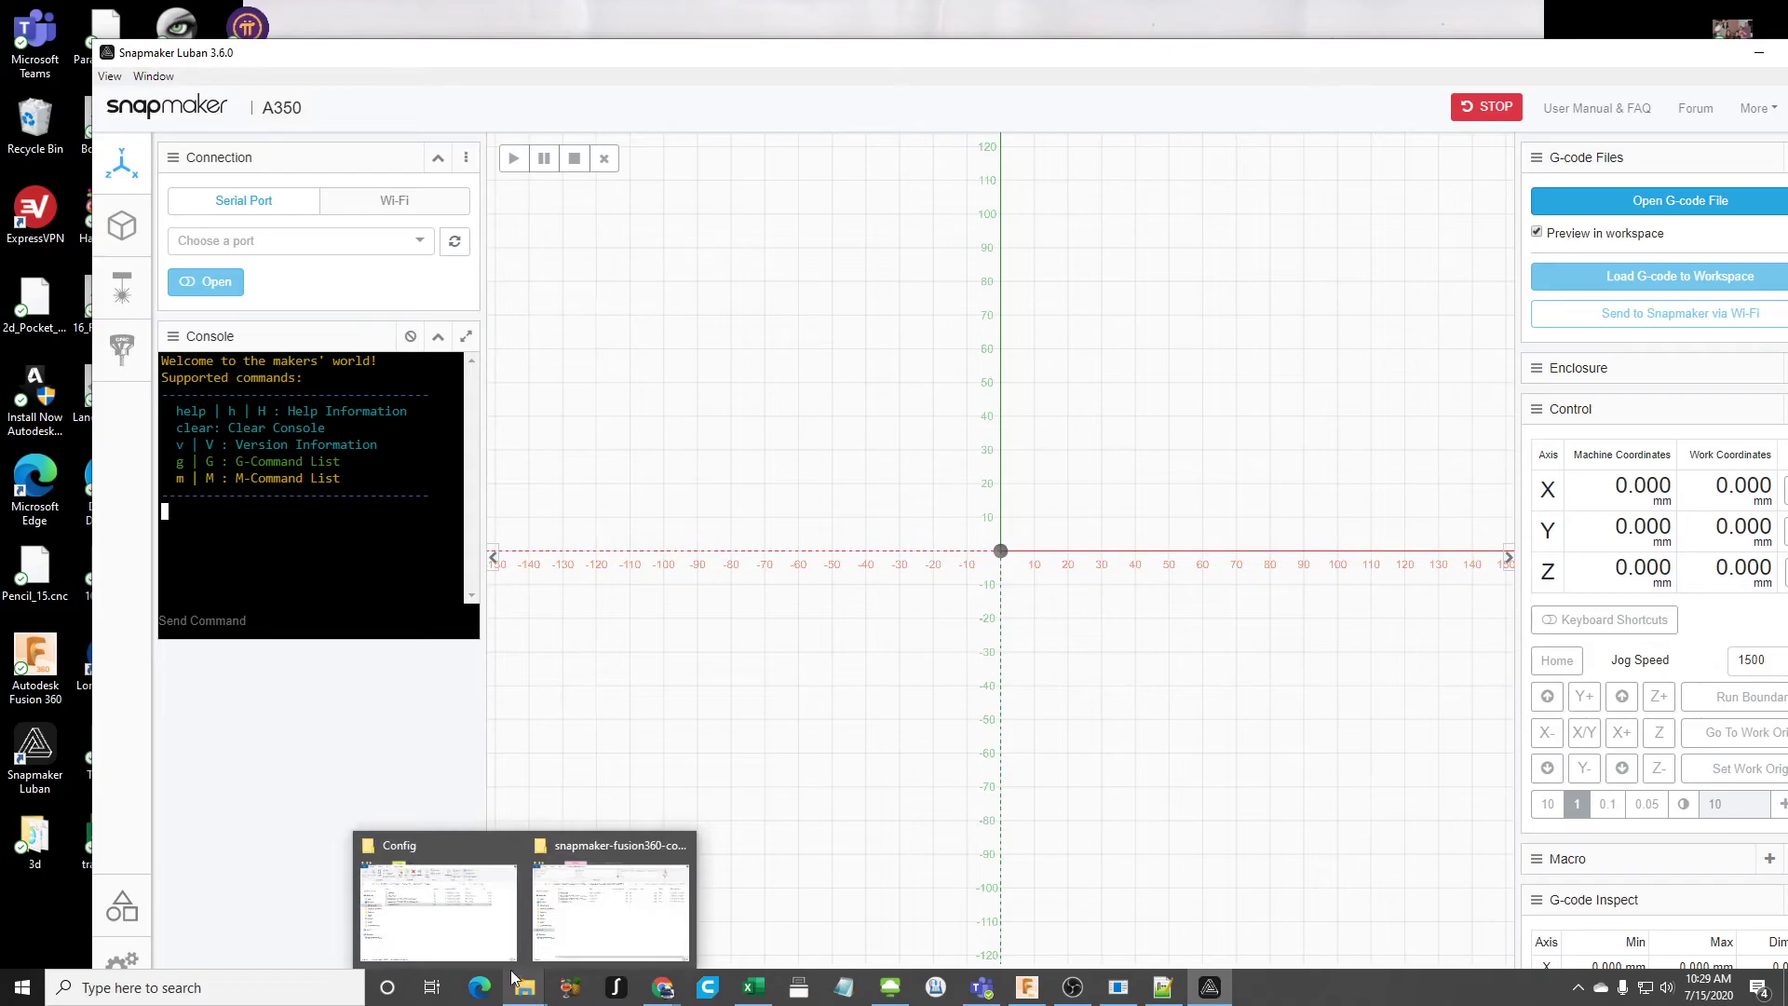
click(437, 908)
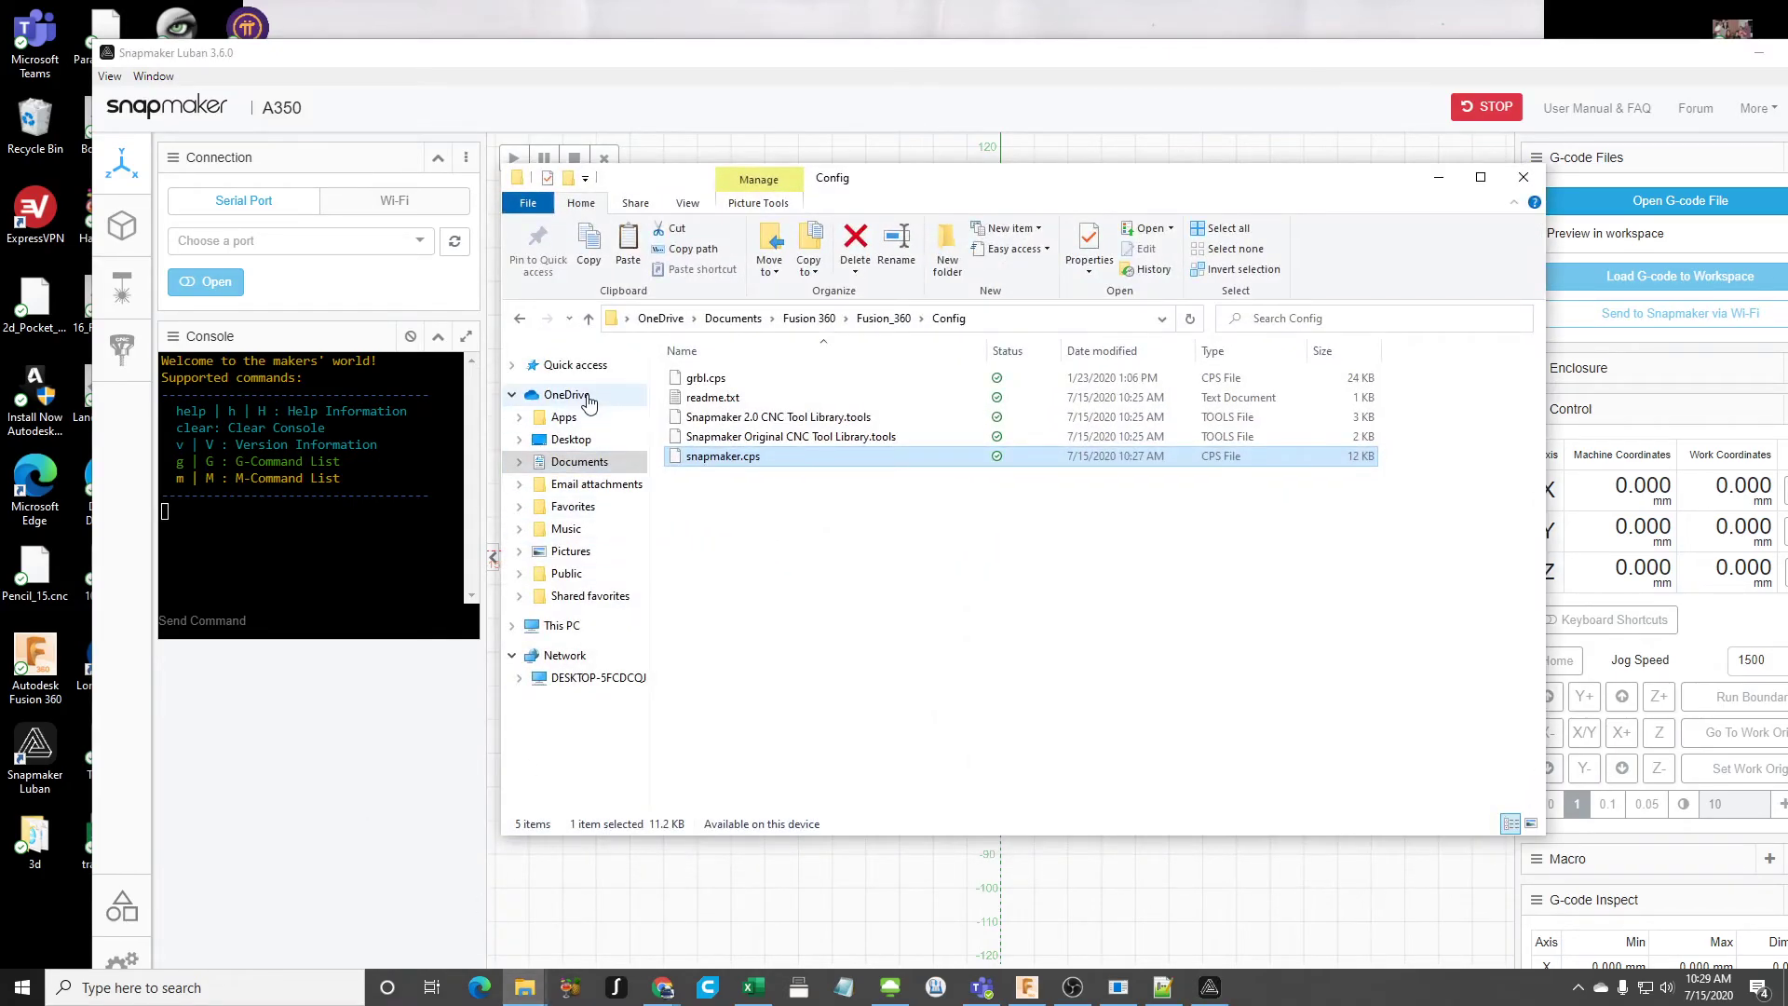
click(575, 441)
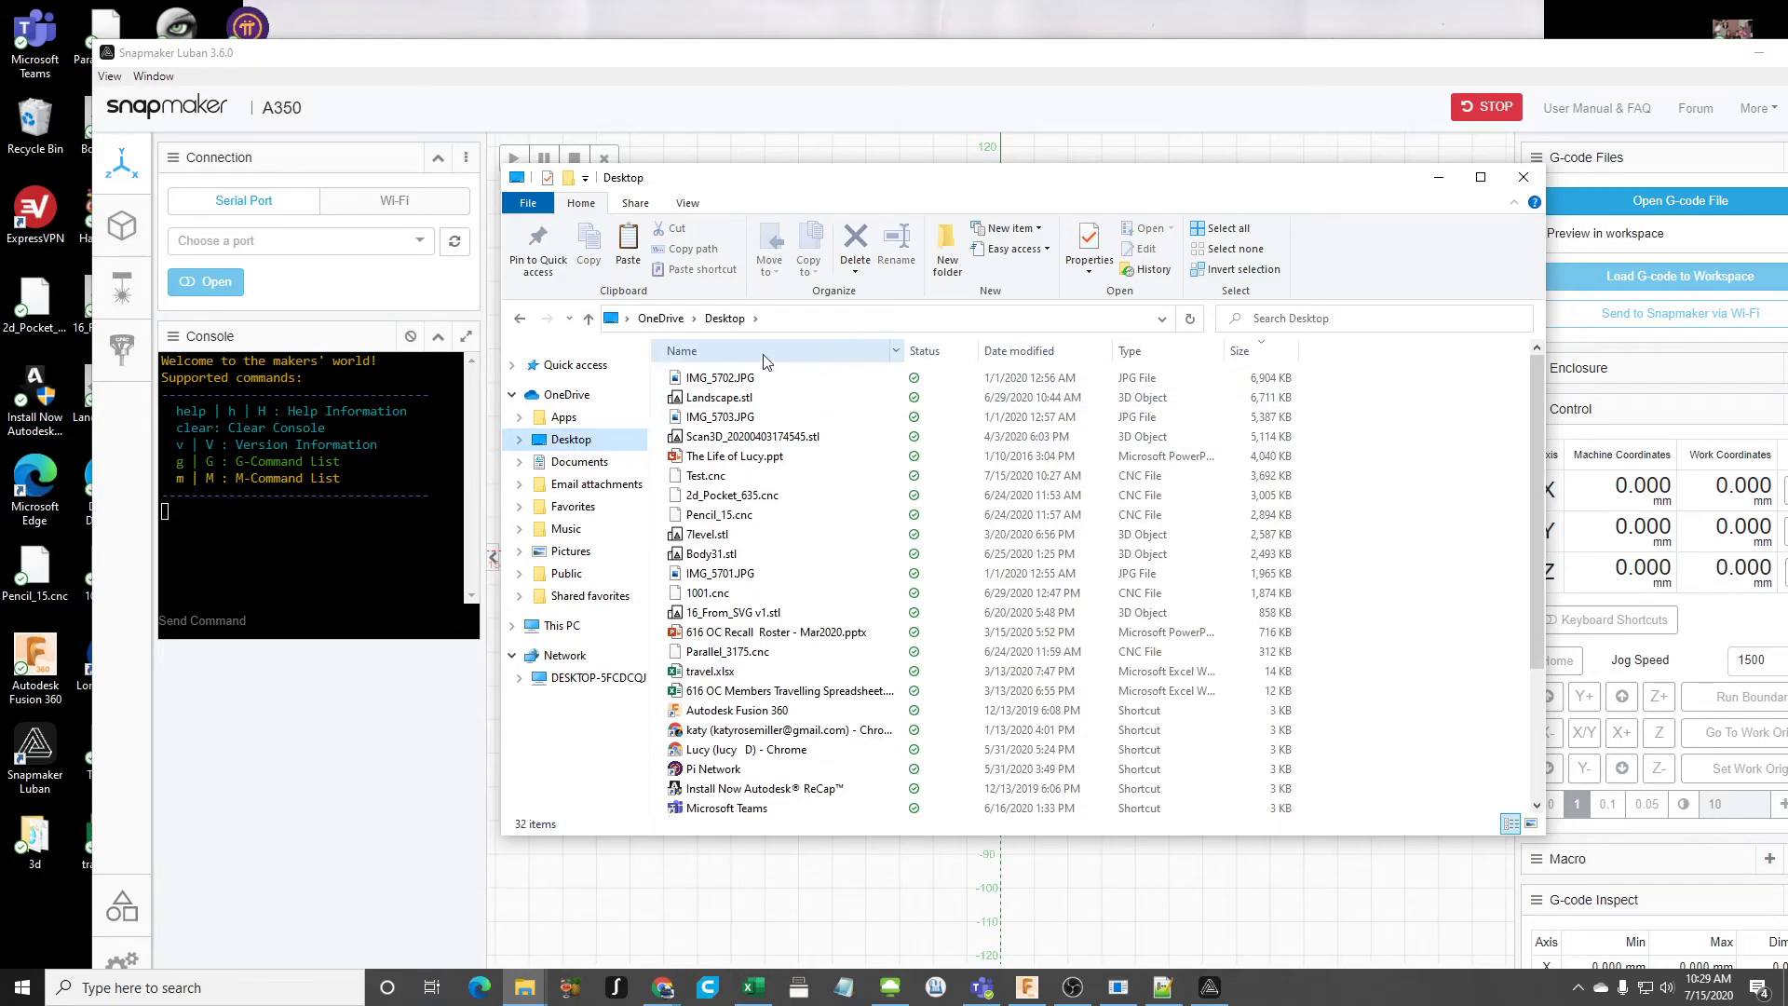
click(1018, 352)
click(725, 379)
drag(725, 381, 1094, 902)
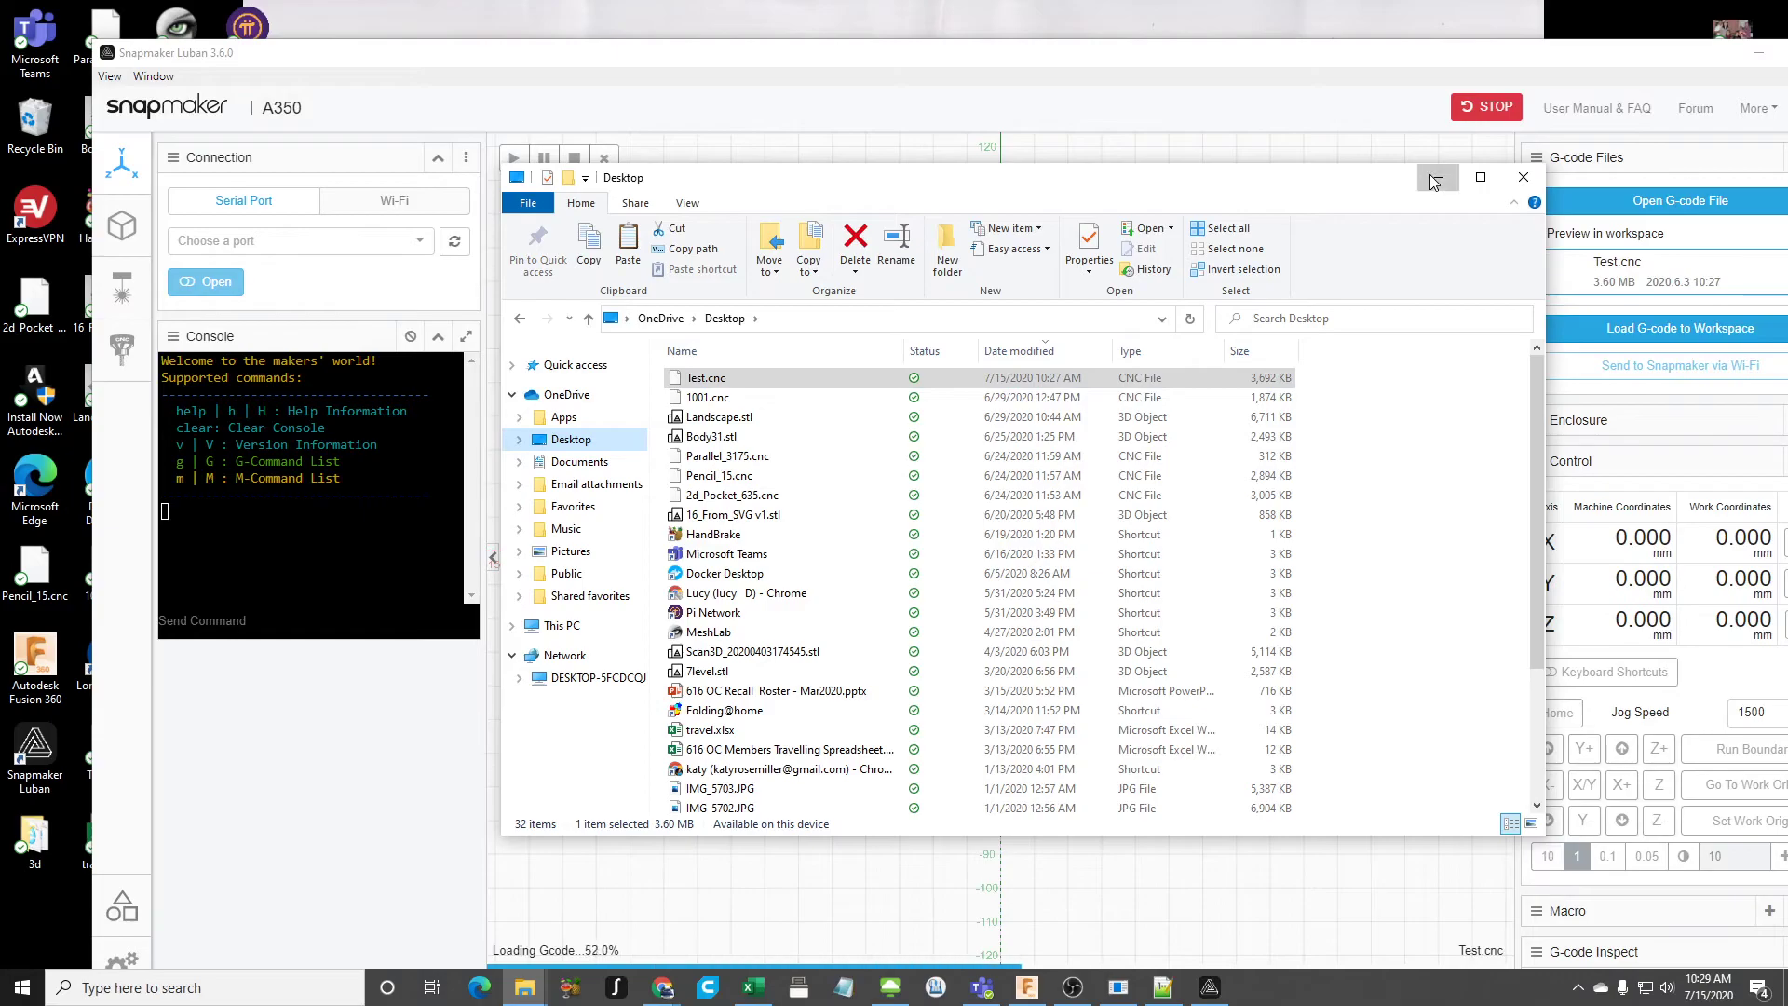
click(1439, 176)
double_click(1368, 54)
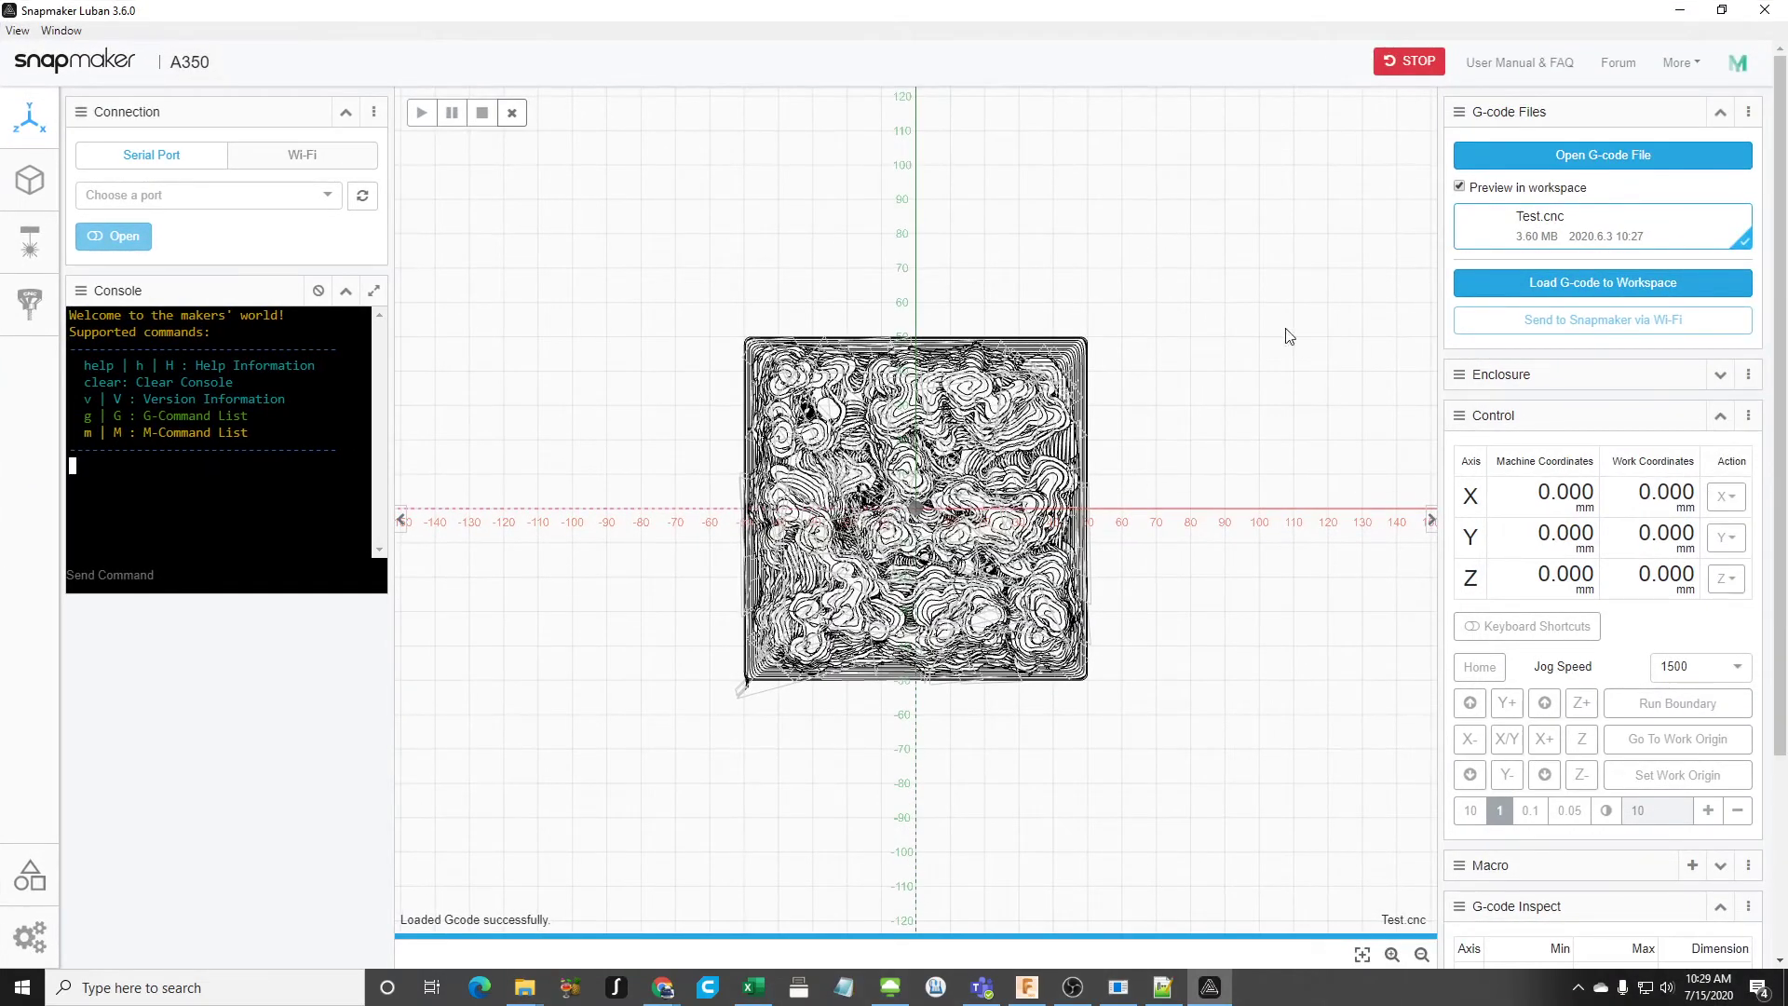
- Examine the Test.cnc toolpath preview in the Luban workspace from the side, front and a tilted angle
drag(1151, 646, 980, 655)
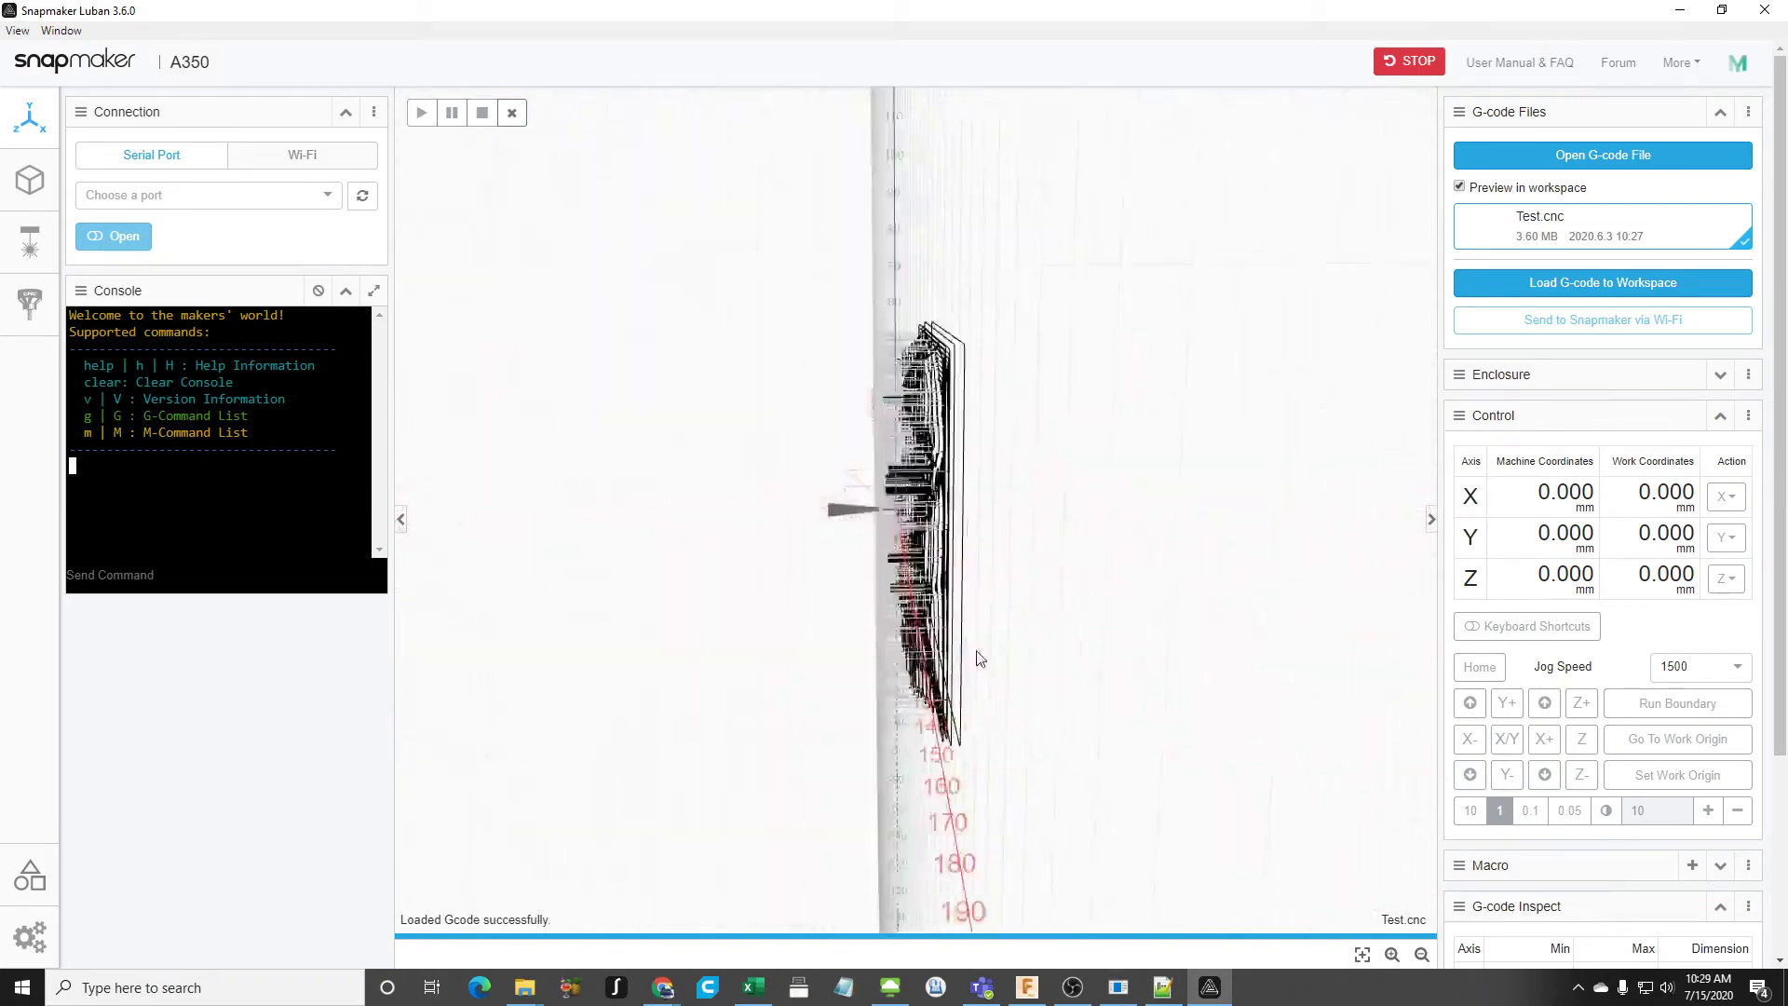
drag(994, 733, 1188, 694)
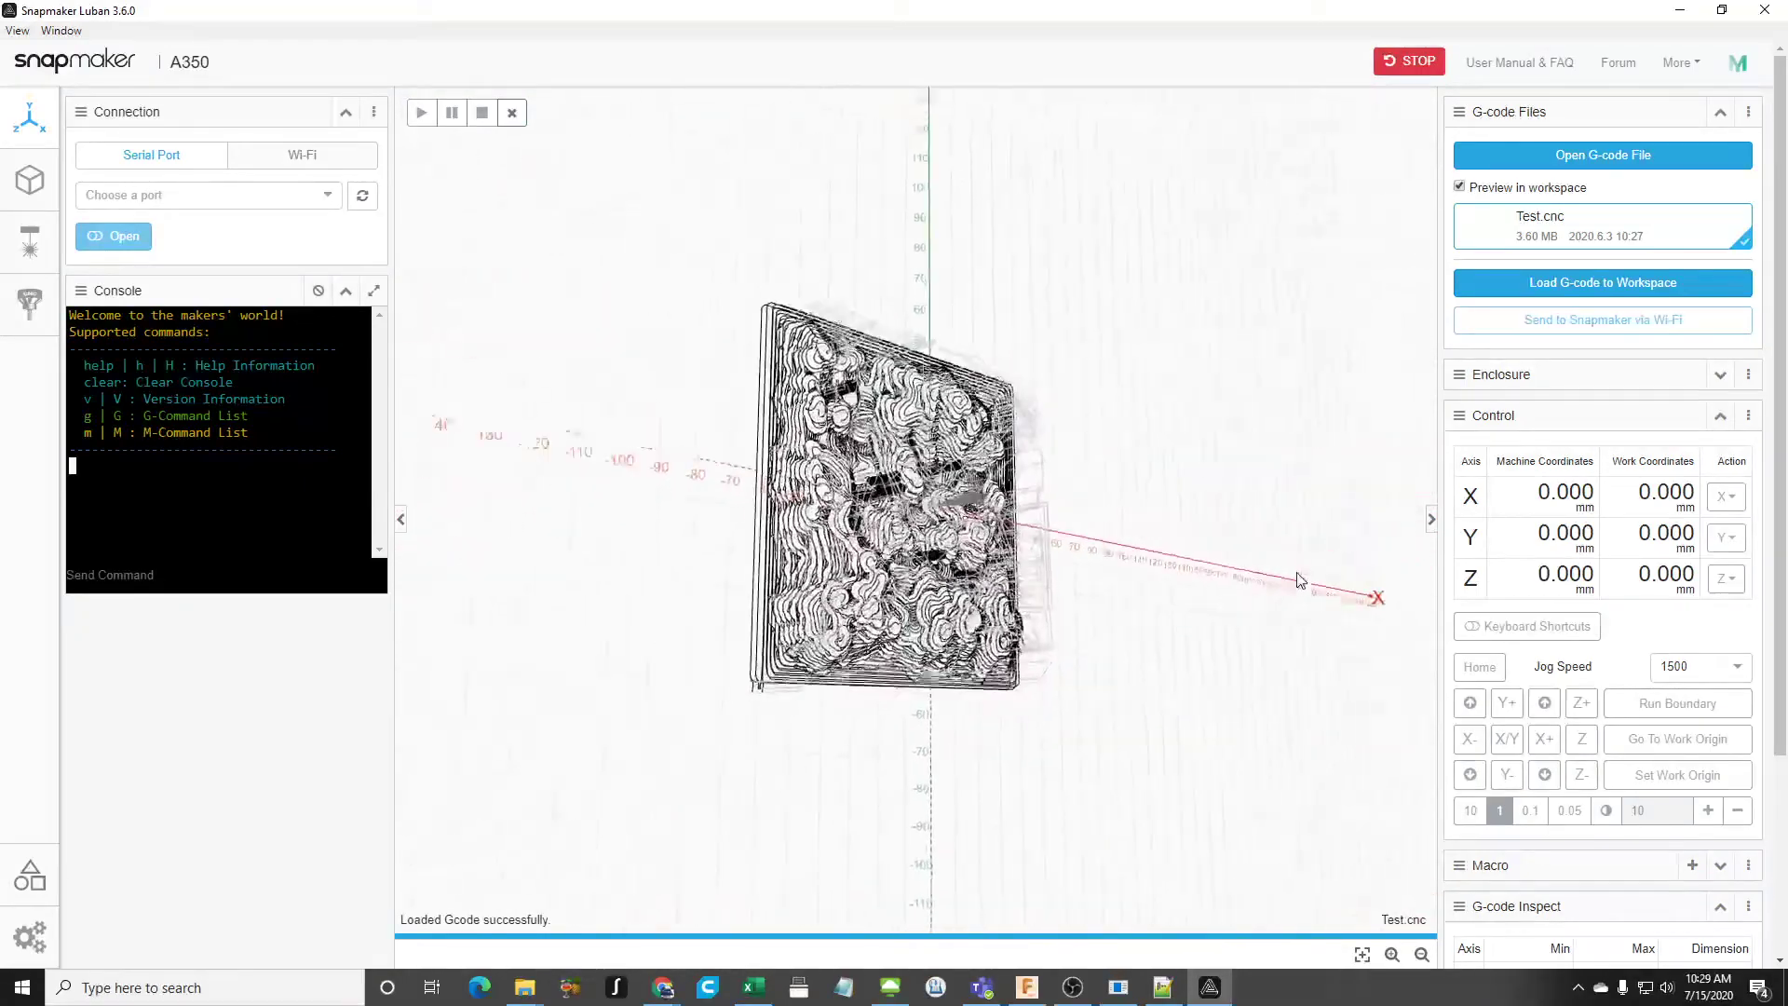
drag(1299, 533, 1209, 539)
drag(1223, 604, 1177, 646)
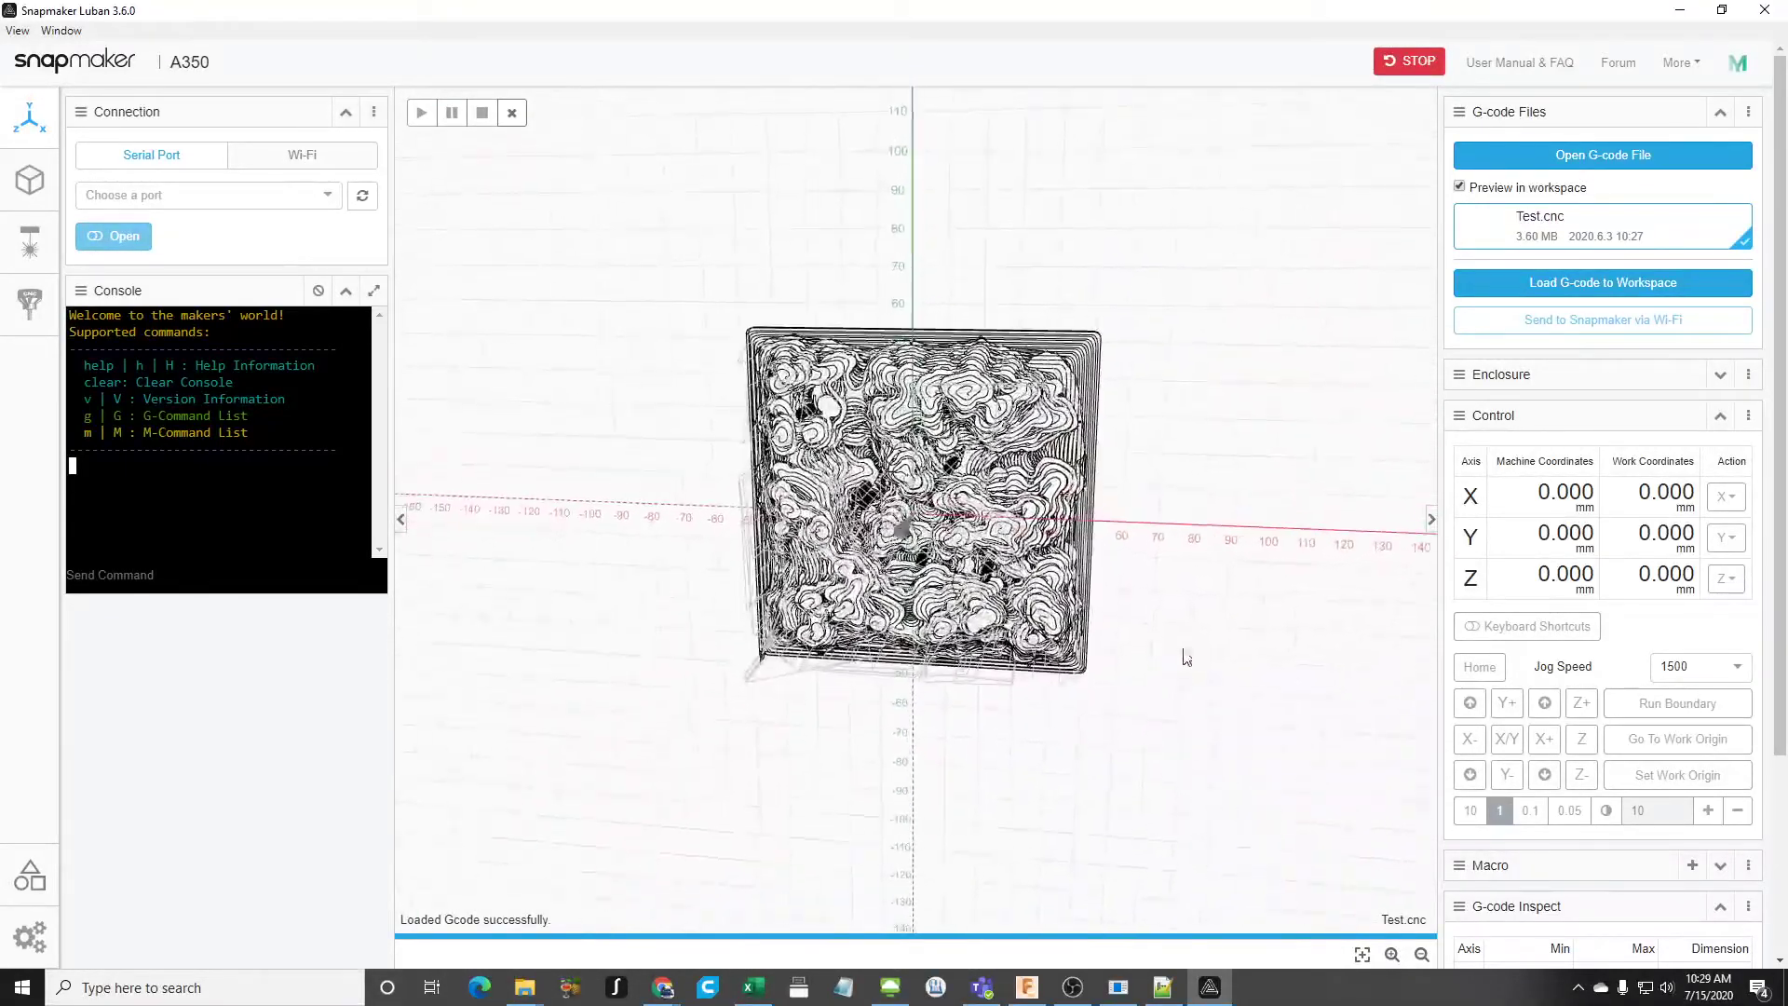
drag(1114, 497, 1250, 640)
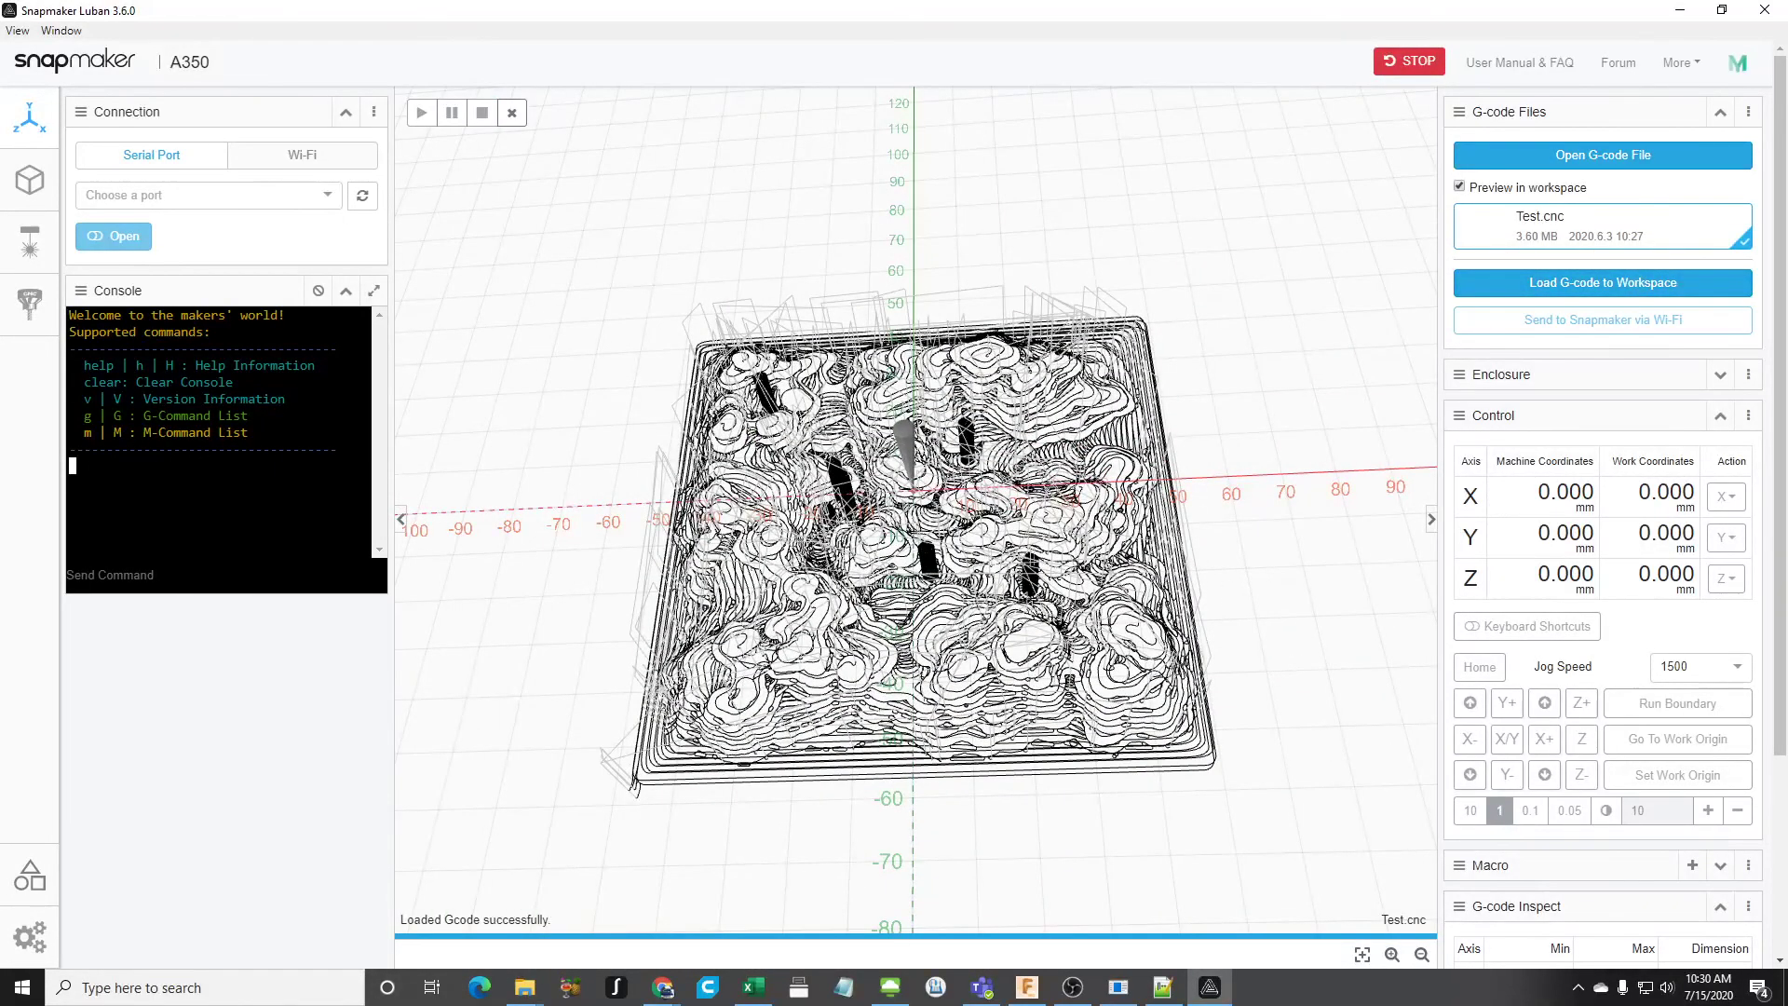